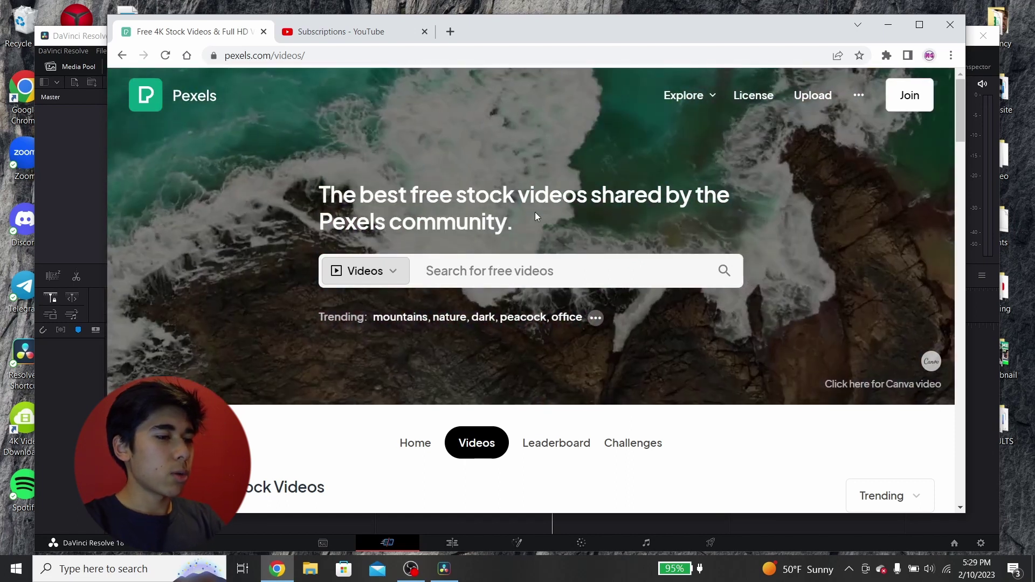
Keep the search type on Videos and search the stock library for "vhs background".
left_click(391, 275)
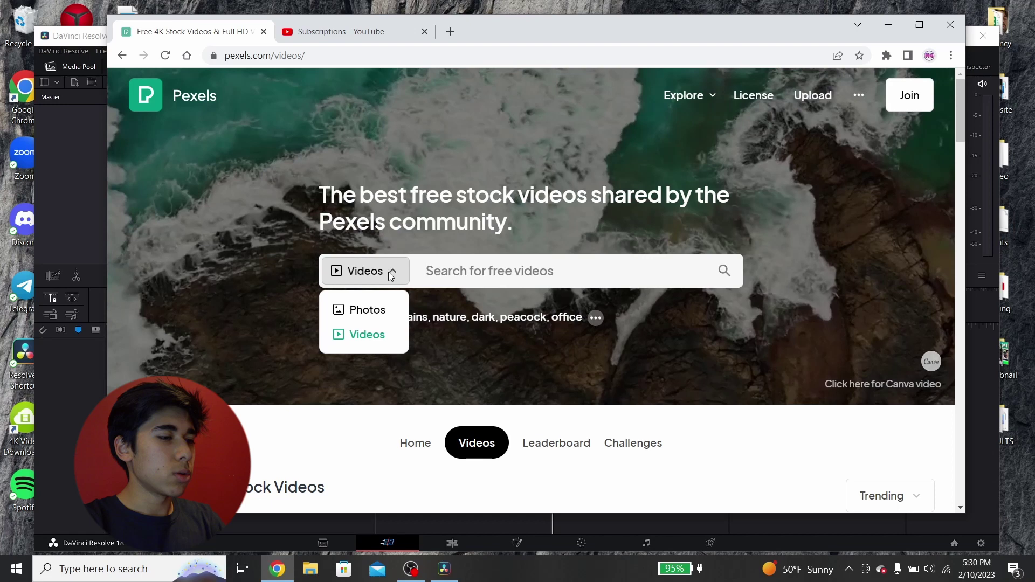
left_click(360, 335)
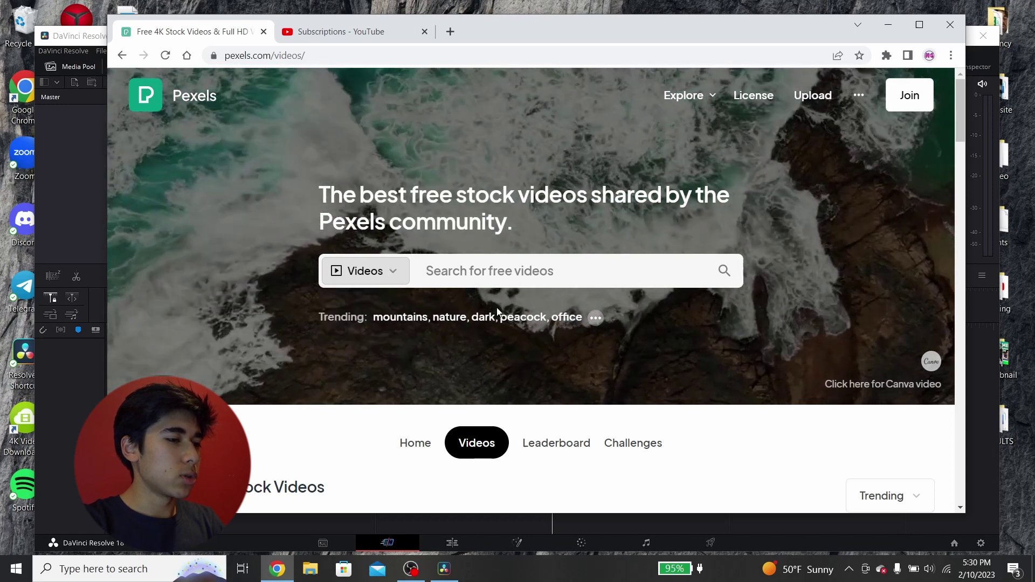
left_click(443, 270)
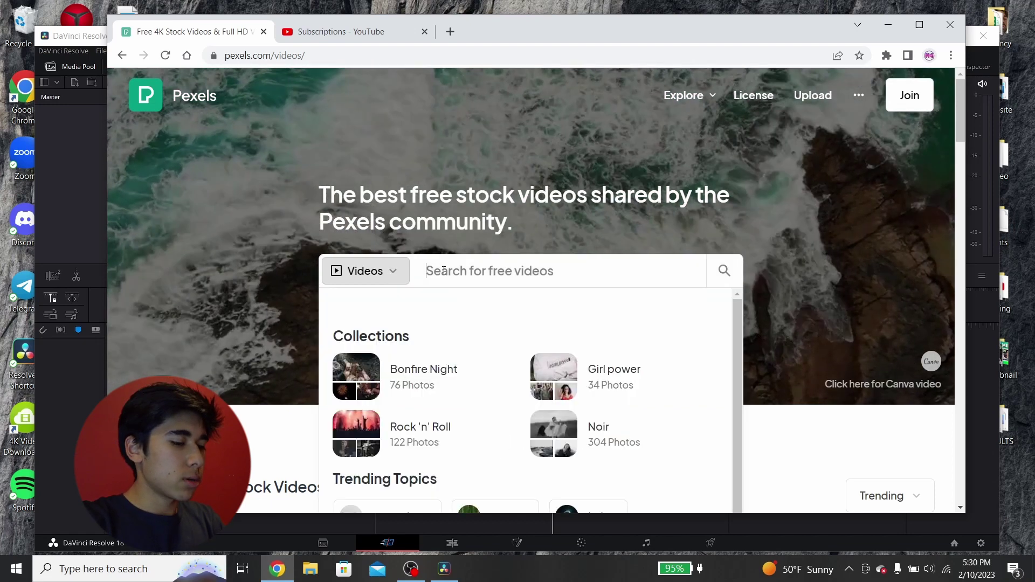
type("vhs background")
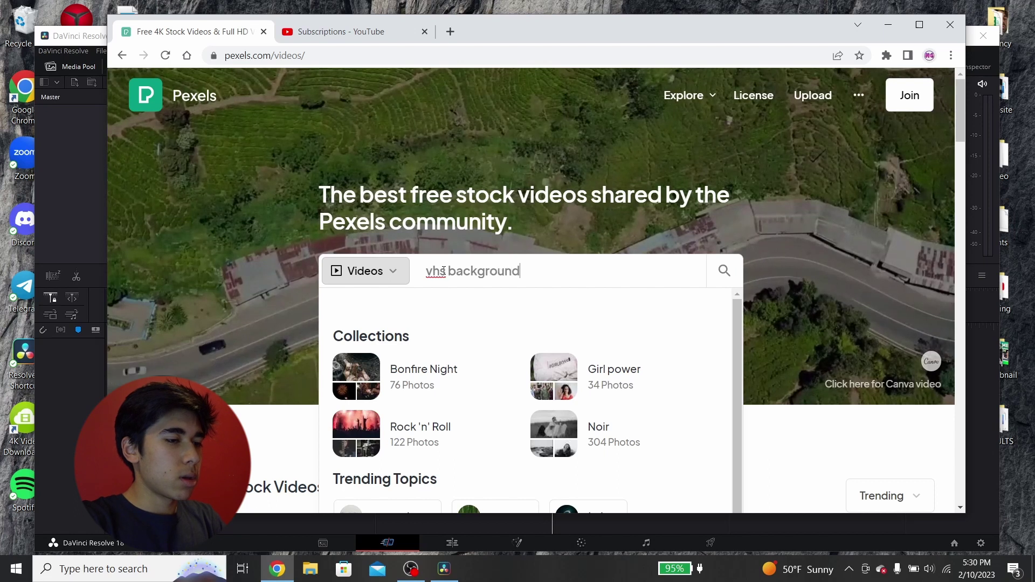
key("Return")
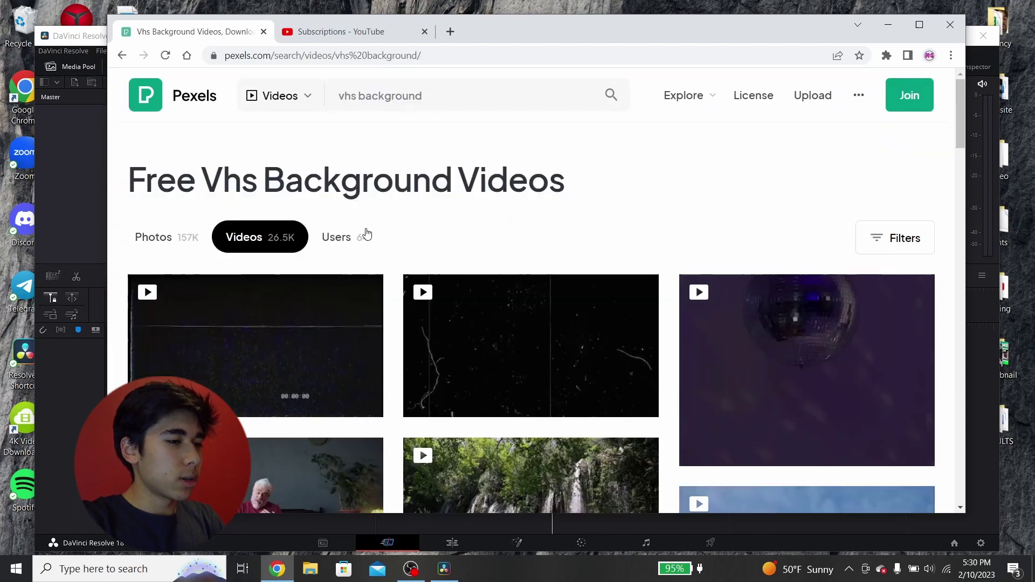
Look through the video results and browse the gallery of the creator of the black film-scratch clip.
scroll(663, 235, "down", 5)
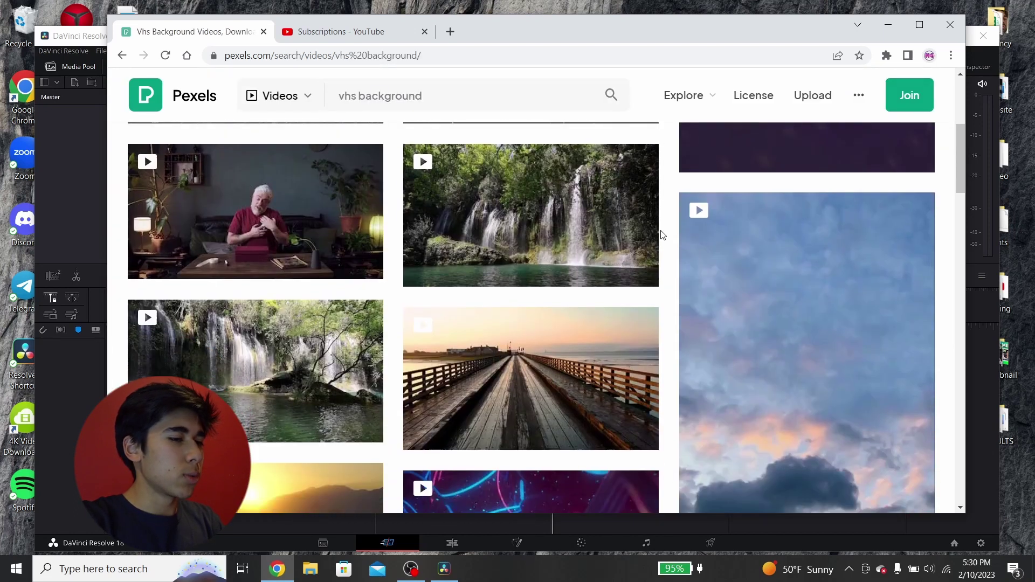
scroll(663, 235, "up", 5)
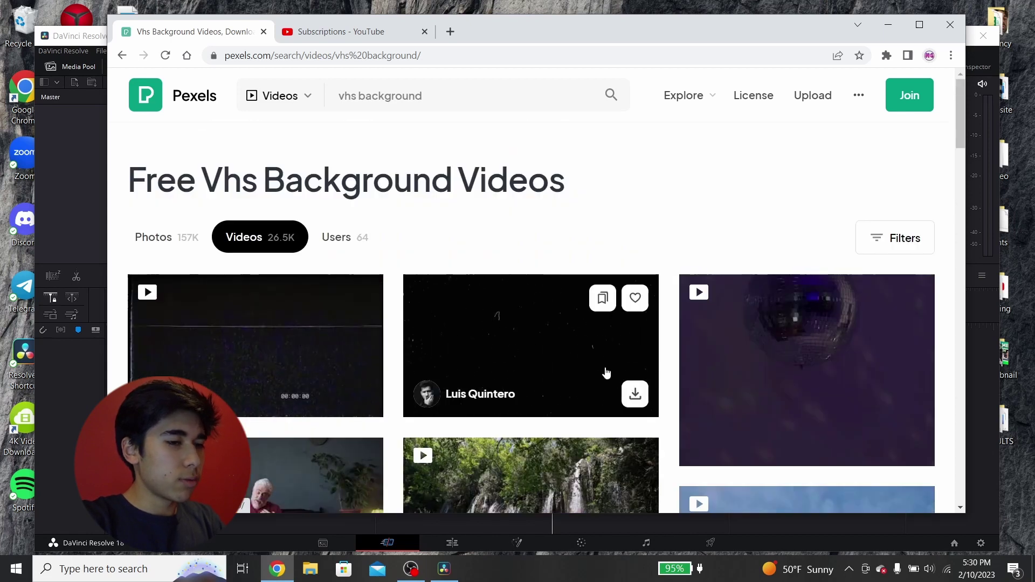
scroll(665, 358, "down", 5)
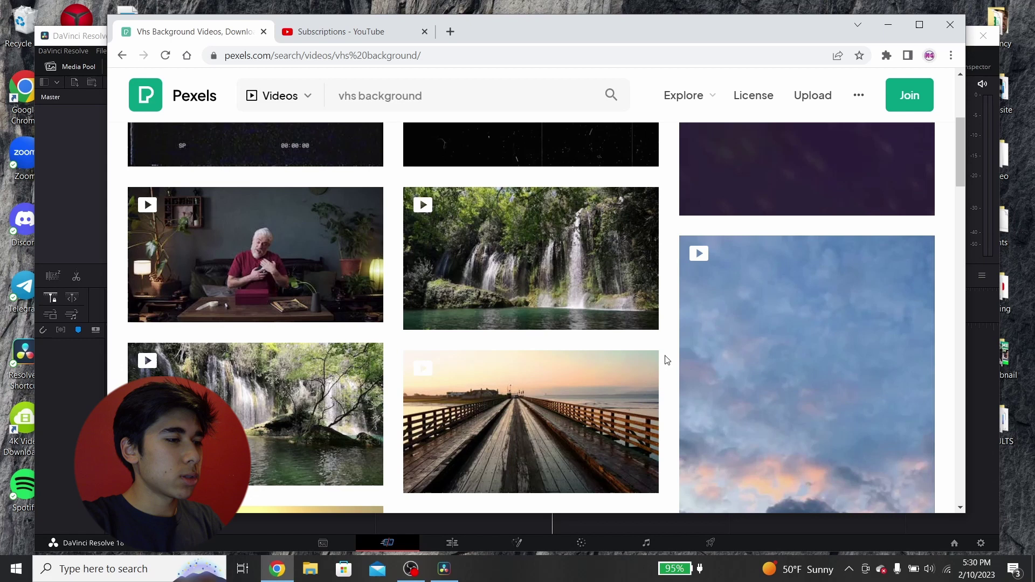
scroll(665, 358, "up", 3)
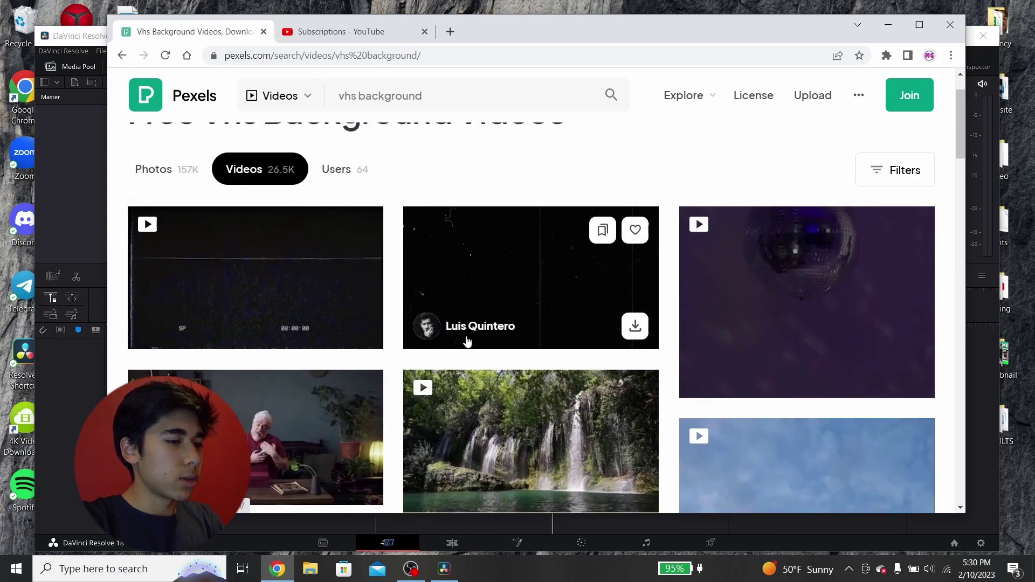
mouse_move(452, 326)
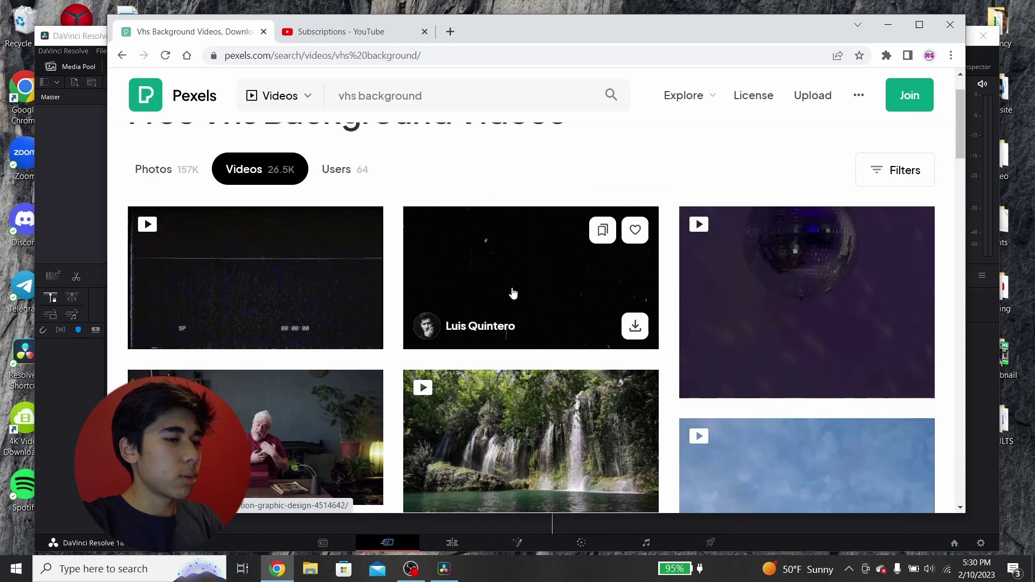
left_click(461, 330)
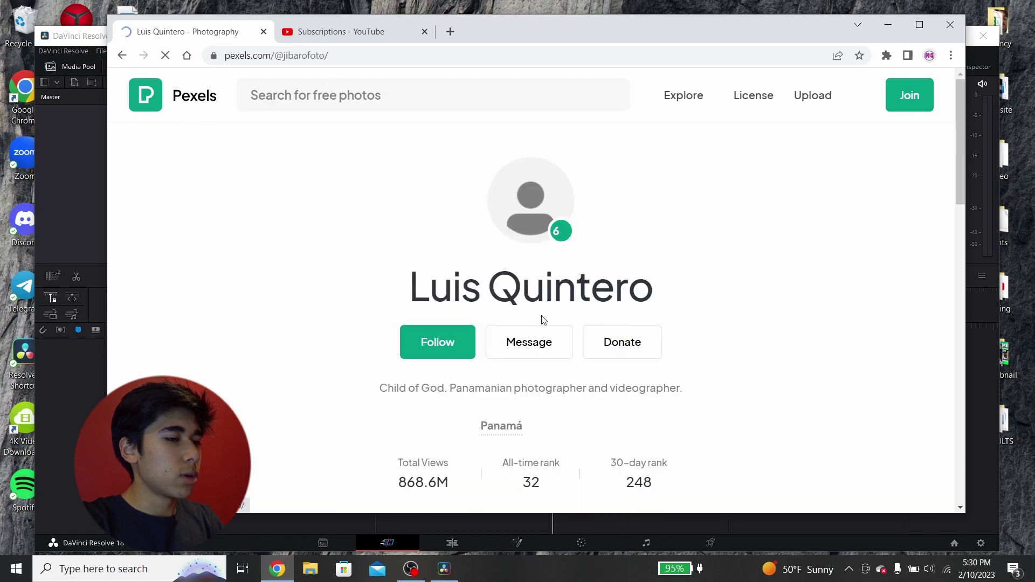
scroll(401, 394, "down", 7)
scroll(401, 394, "down", 2)
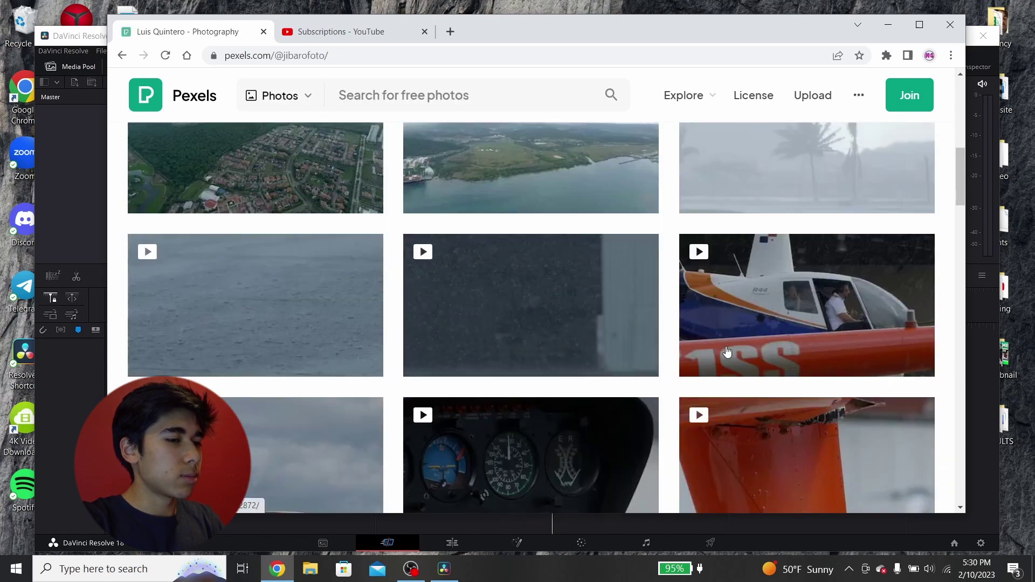
scroll(387, 329, "down", 5)
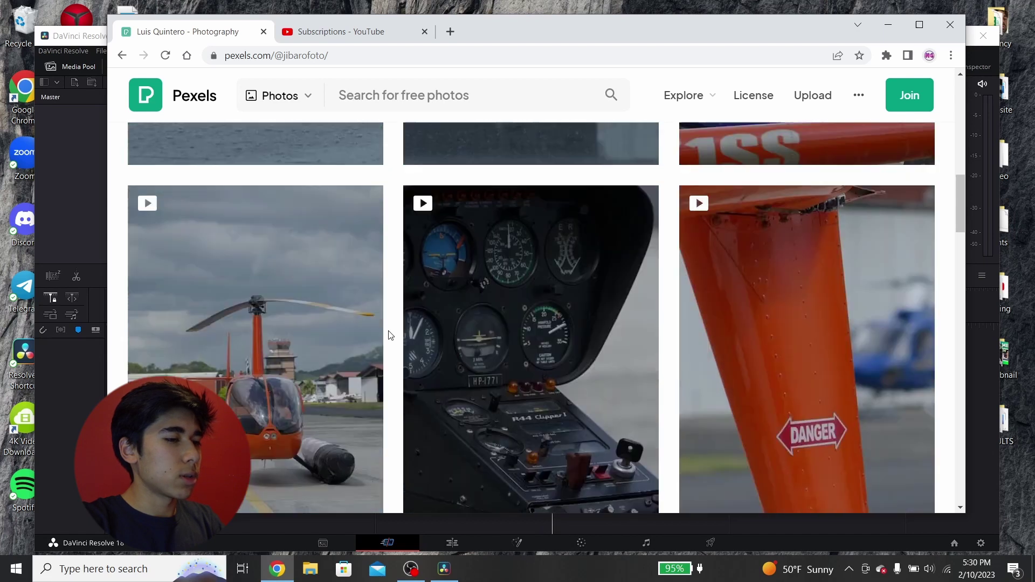
scroll(391, 335, "up", 10)
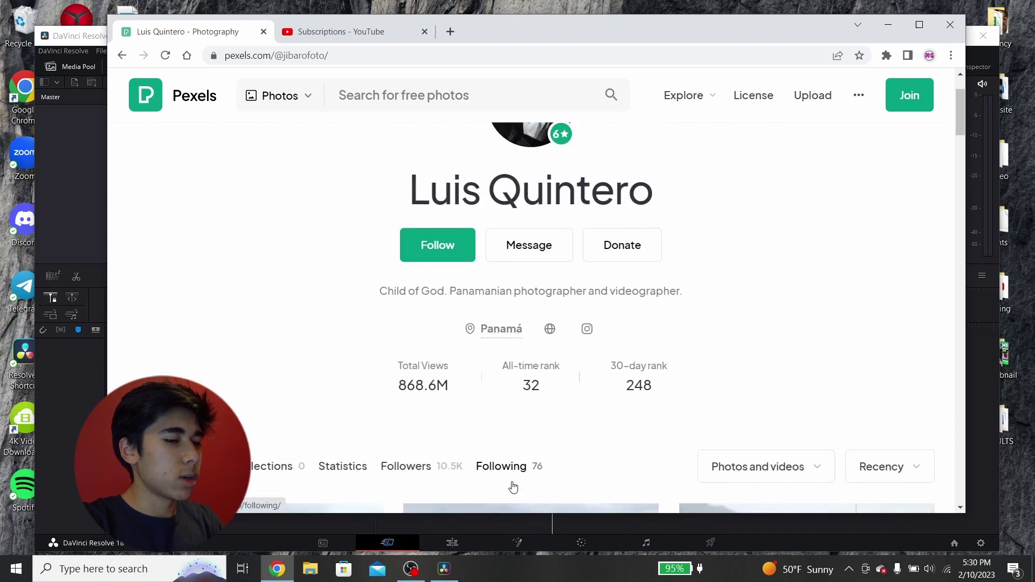
Sort the creator's gallery by Popularity and browse it for suitable background clips.
scroll(513, 486, "down", 3)
left_click(874, 264)
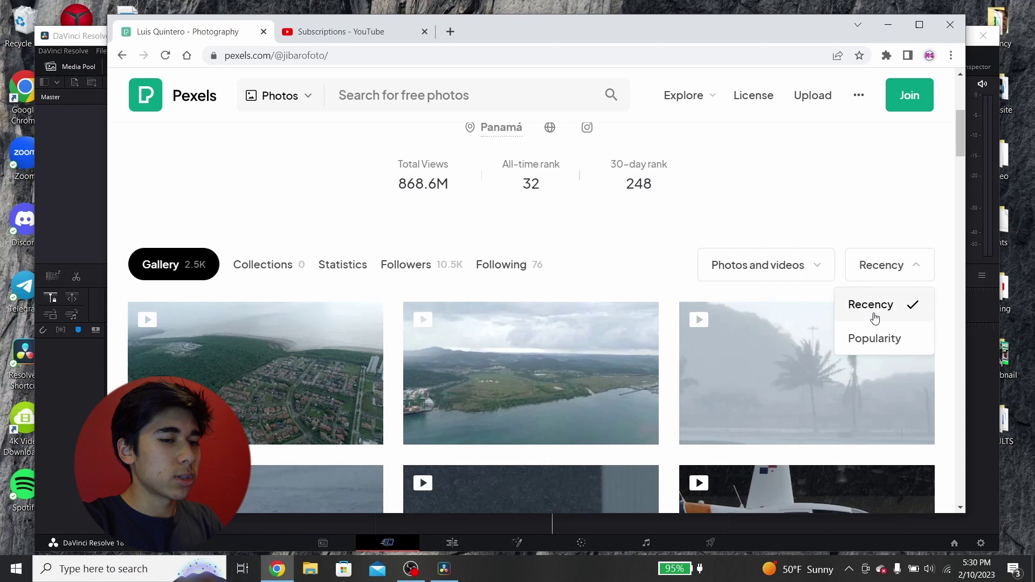
left_click(862, 336)
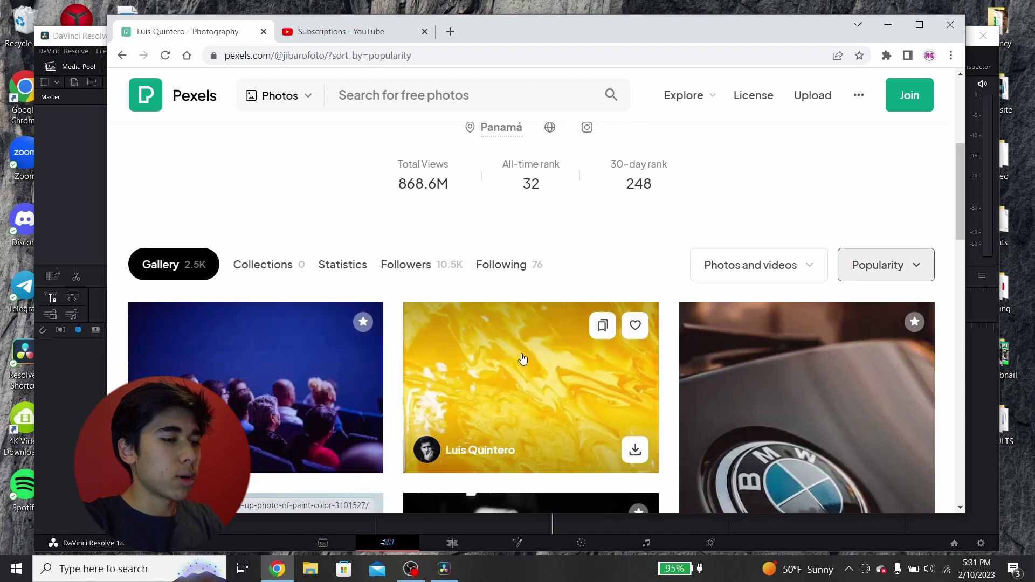
scroll(522, 357, "down", 8)
scroll(522, 359, "up", 10)
scroll(539, 323, "down", 3)
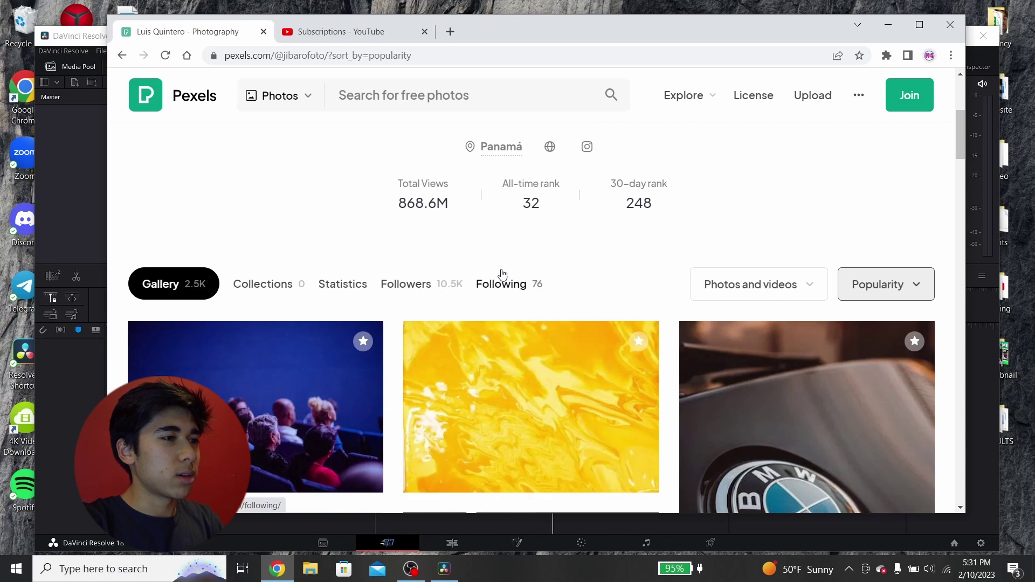
Preview the TV screen clip from the vhs background results, and open the black motion graphic clip with film scratches.
left_click(125, 56)
left_click(280, 272)
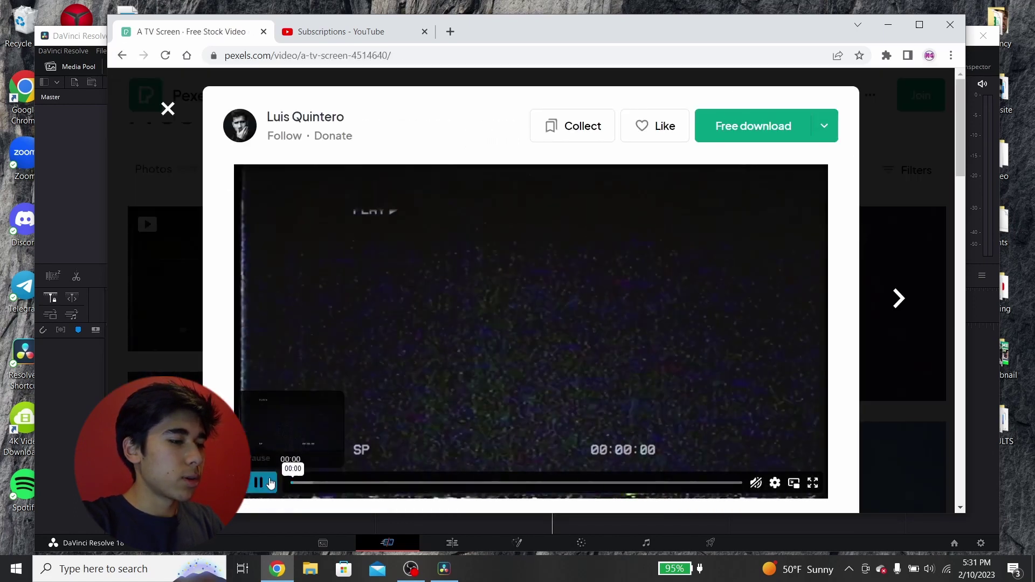
left_click(258, 482)
left_click(160, 228)
left_click(507, 294)
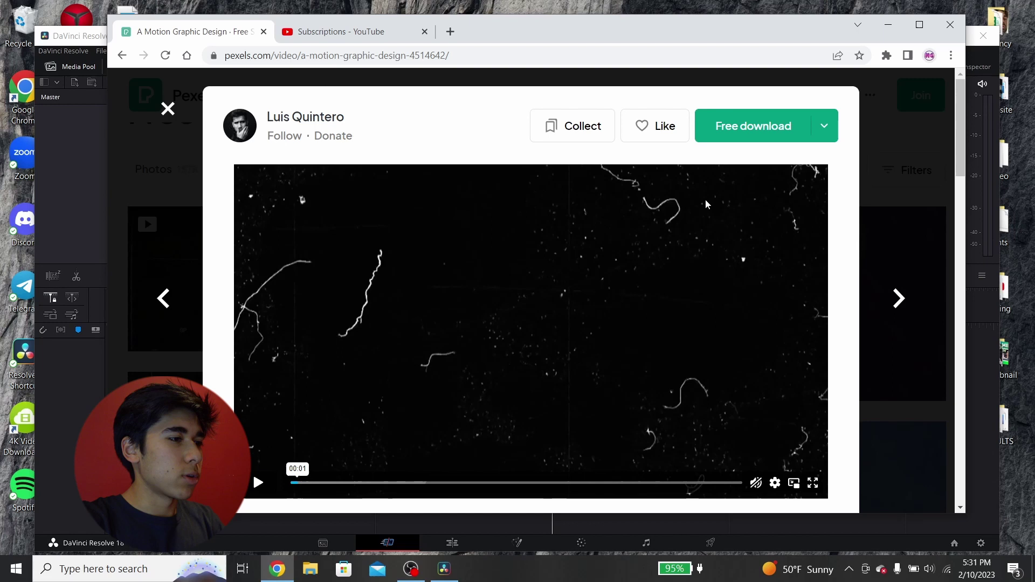
Switch to DaVinci Resolve and add the production ID_4514642 video from New folder to the timeline without changing the project frame rate.
left_click(61, 103)
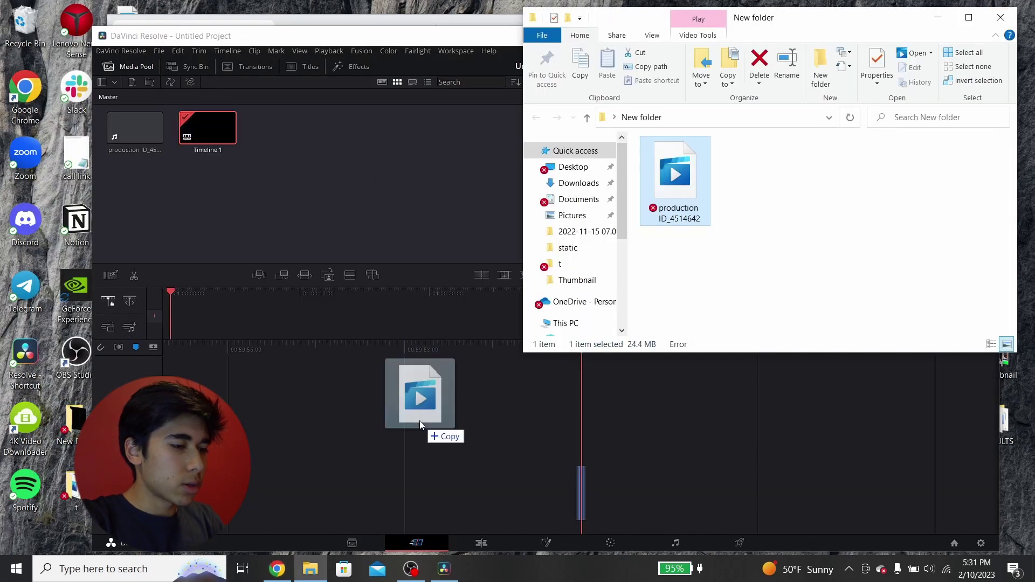
left_click_drag(420, 421, 421, 419)
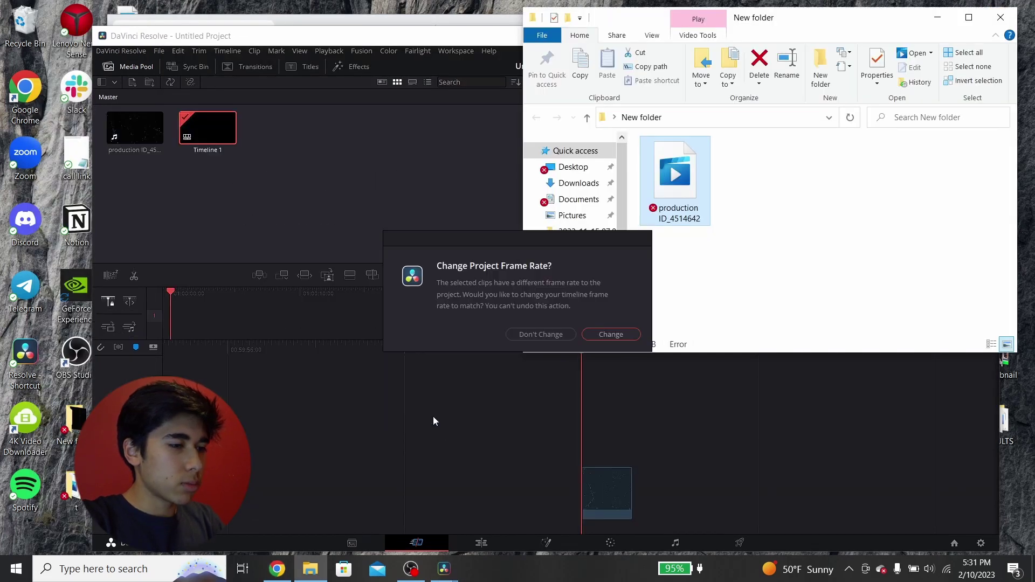
left_click(549, 335)
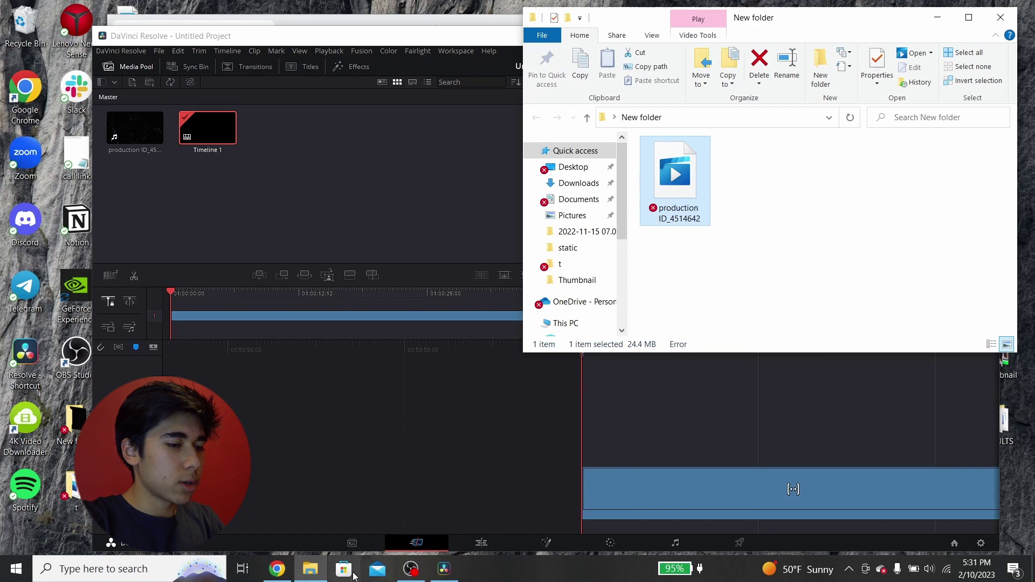
Go to the Edit page and place a Text+ title on the track above the film-scratch clip.
left_click(483, 543)
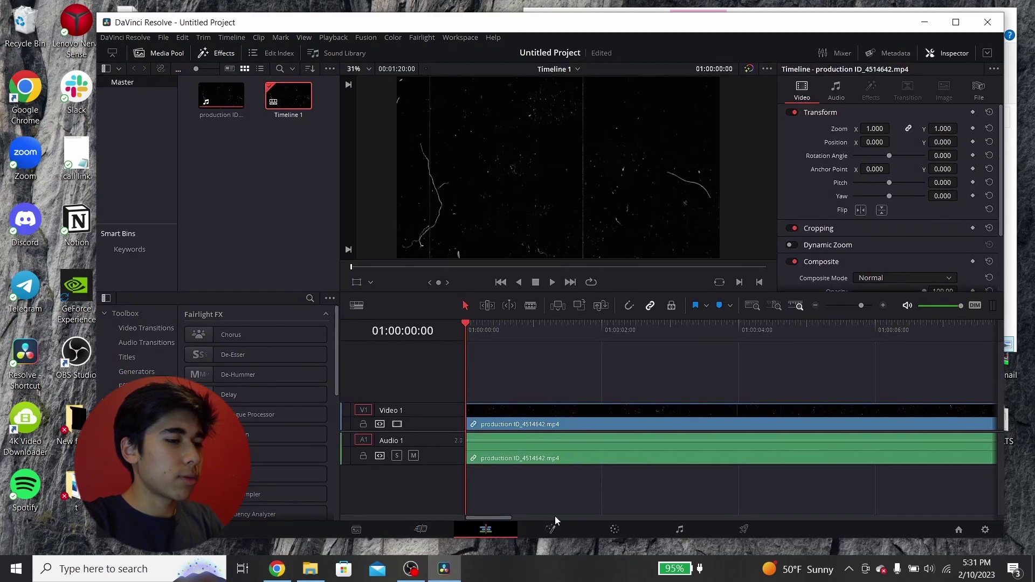
left_click(127, 357)
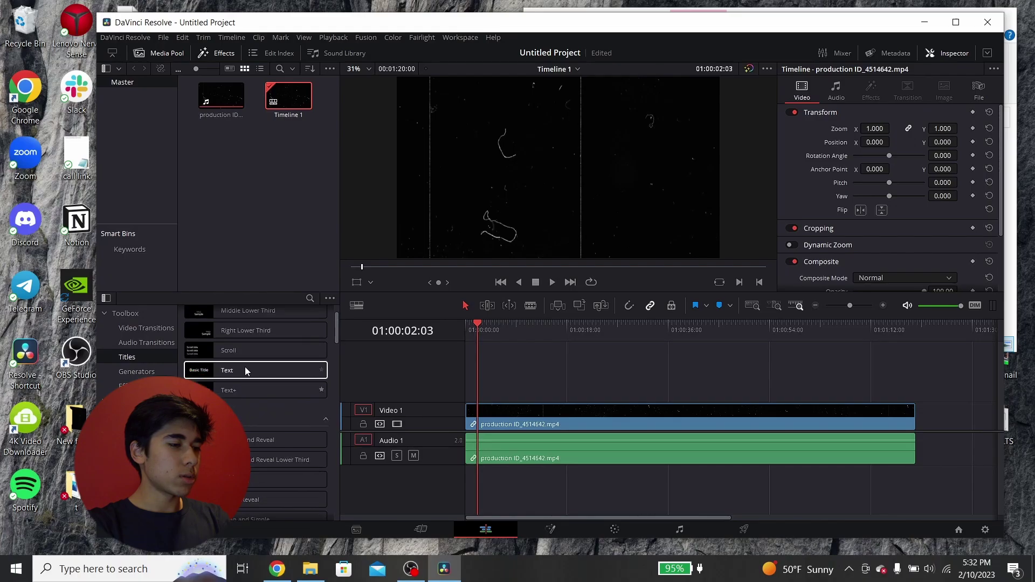
left_click_drag(226, 402, 496, 364)
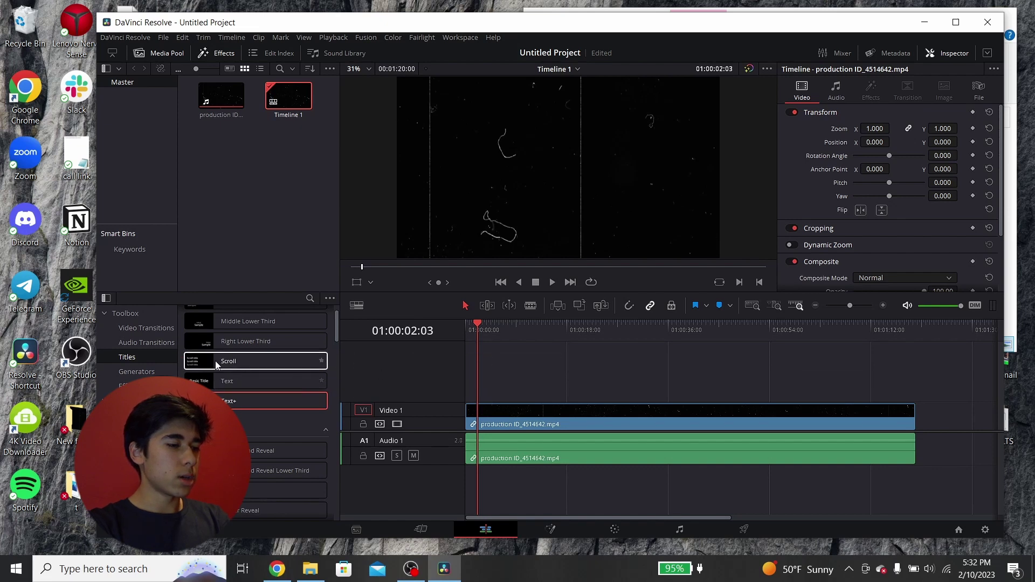
left_click_drag(232, 400, 460, 374)
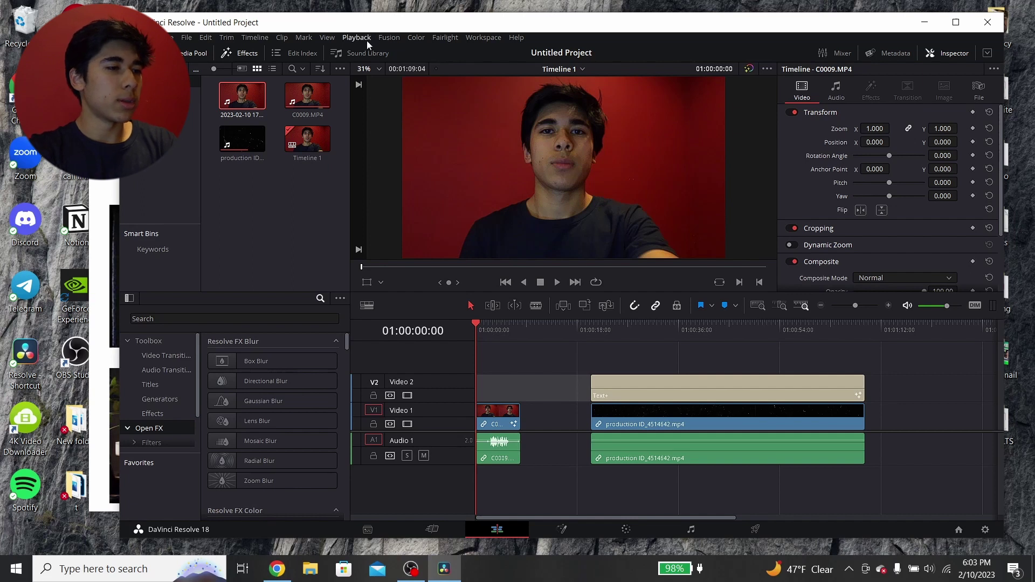
Review the playback options around Timeline Proxy Resolution and the export settings on the Deliver page, and return to the Edit page.
left_click(366, 40)
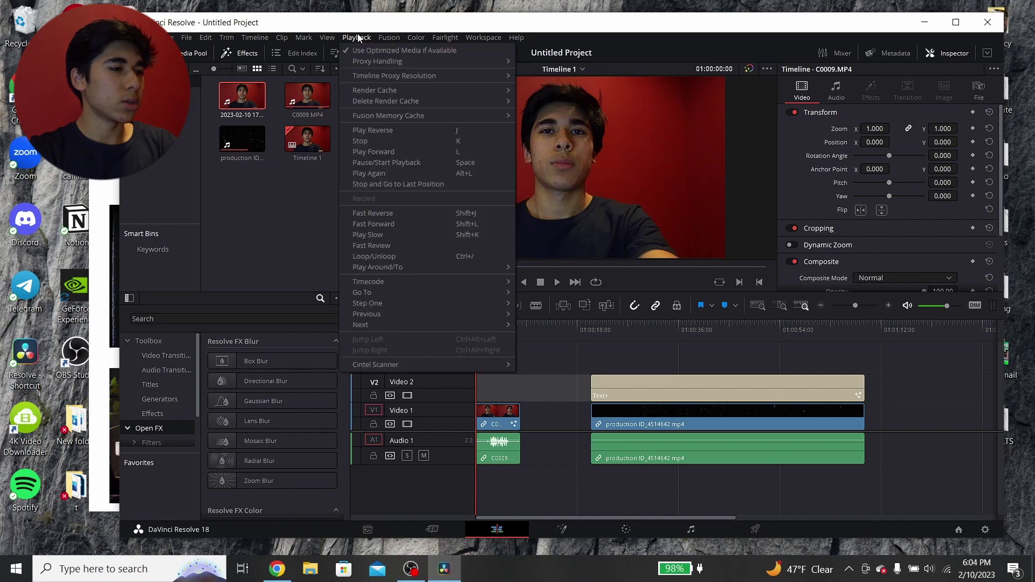
mouse_move(376, 76)
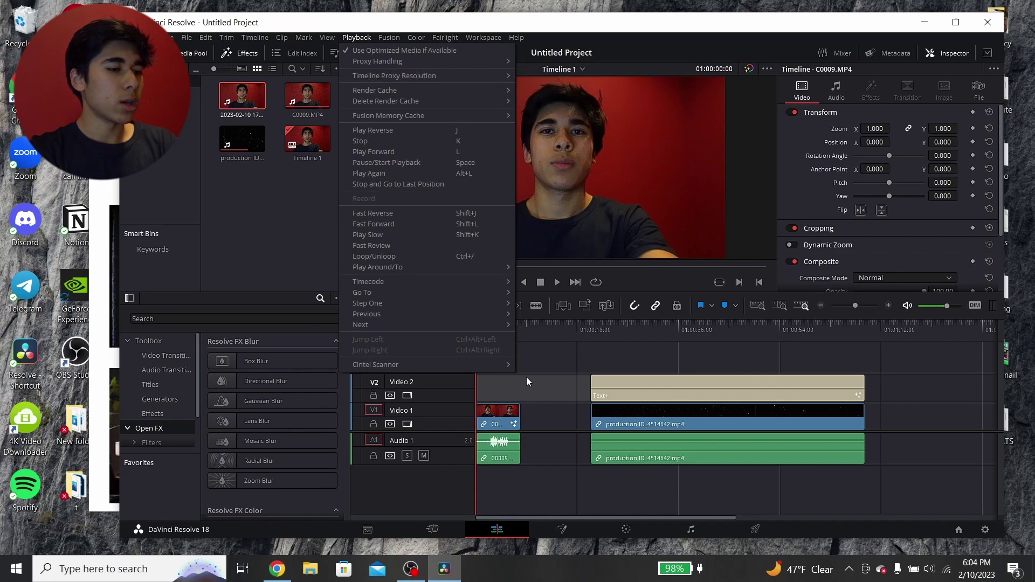
left_click(547, 380)
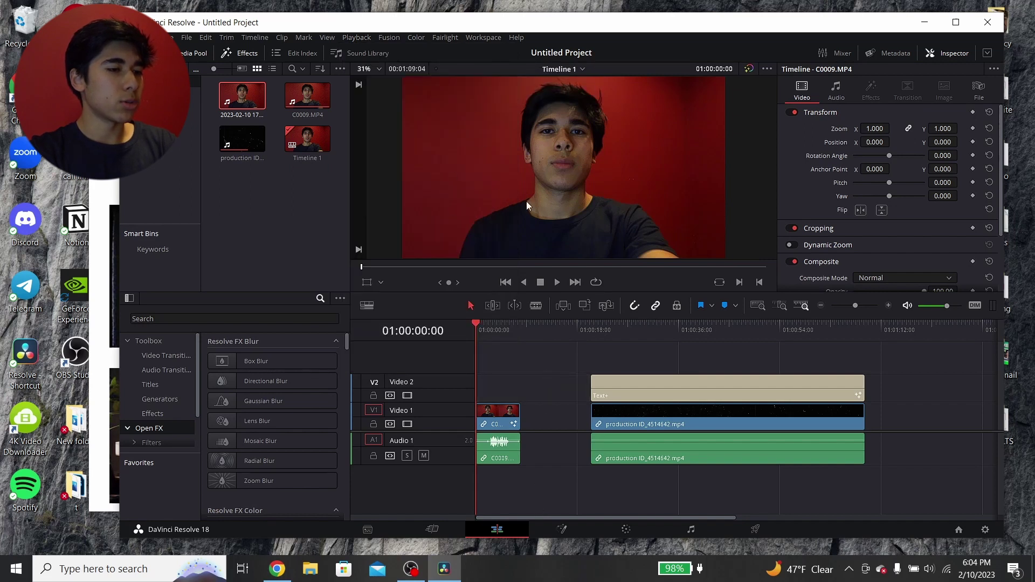
left_click(755, 529)
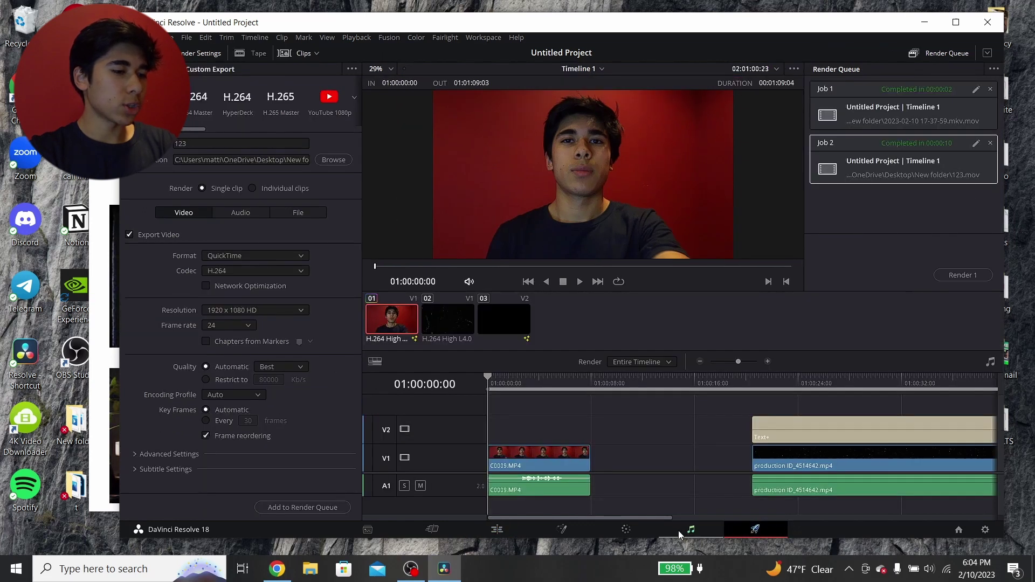
left_click(497, 530)
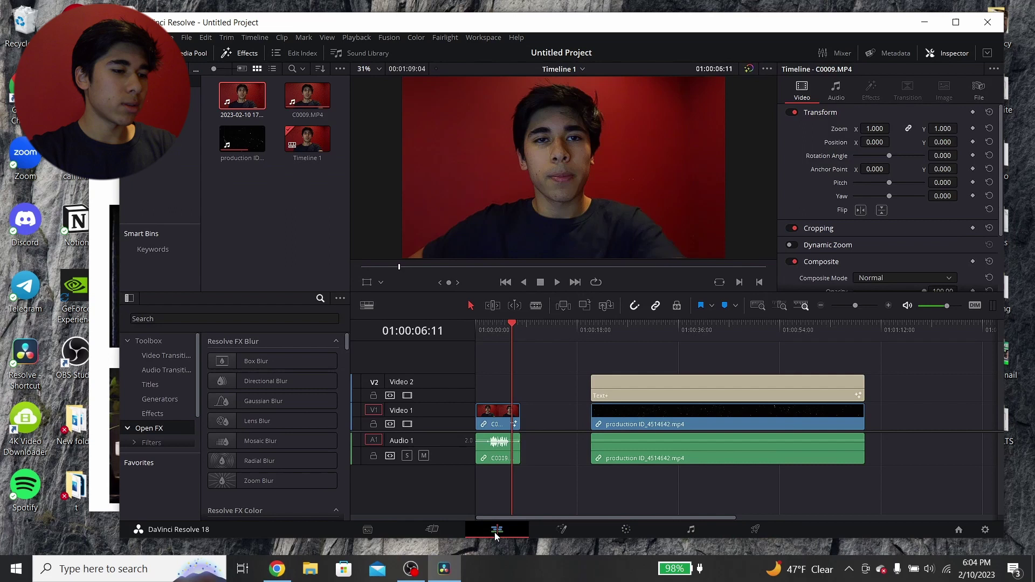
Move the playhead to the timeline start, recheck the playback options, and play the C0009.MP4 clip.
left_click_drag(516, 316, 468, 326)
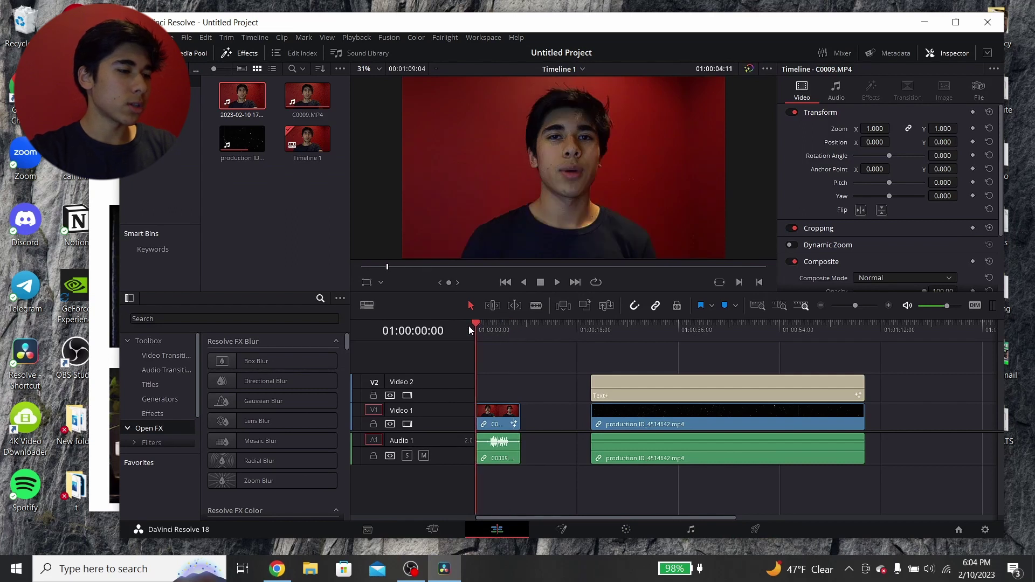
left_click(367, 37)
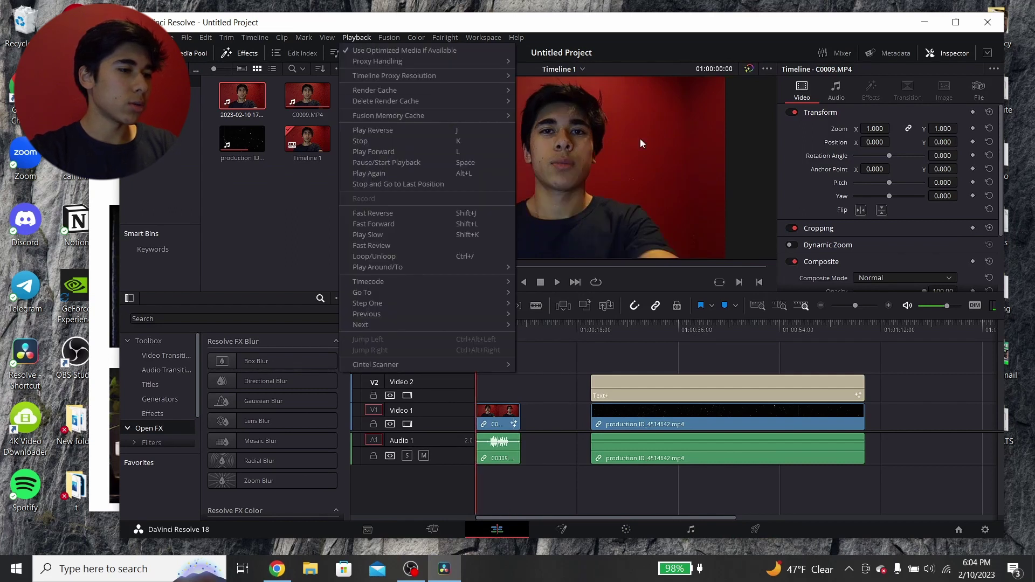
left_click(626, 180)
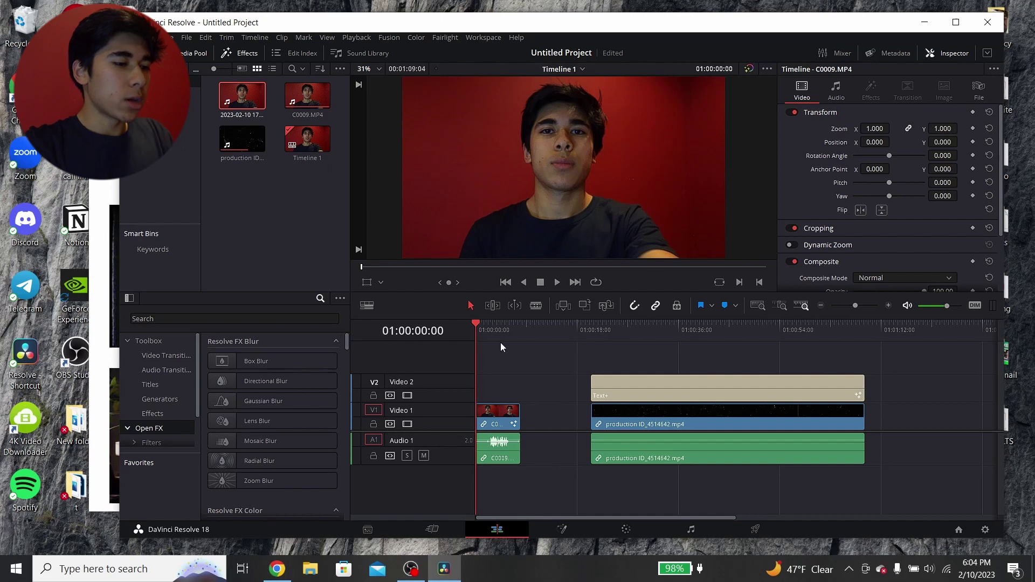
key("space")
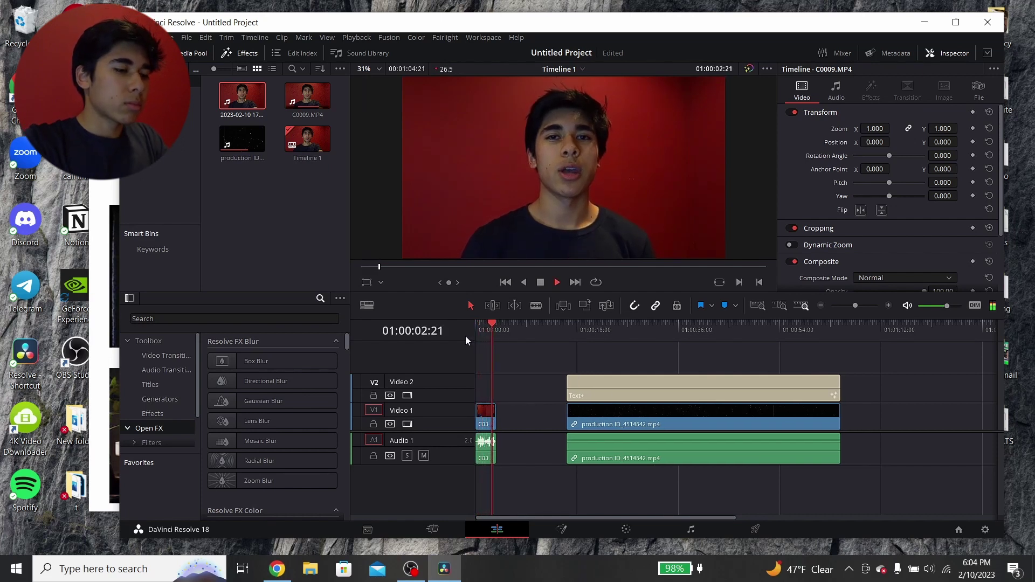
Move the Text+ title further along the timeline and place the film-scratch clip on Video 2 above C0009.MP4 at the timeline start.
left_click(478, 332)
left_click_drag(652, 420, 611, 417)
left_click_drag(663, 386, 685, 386)
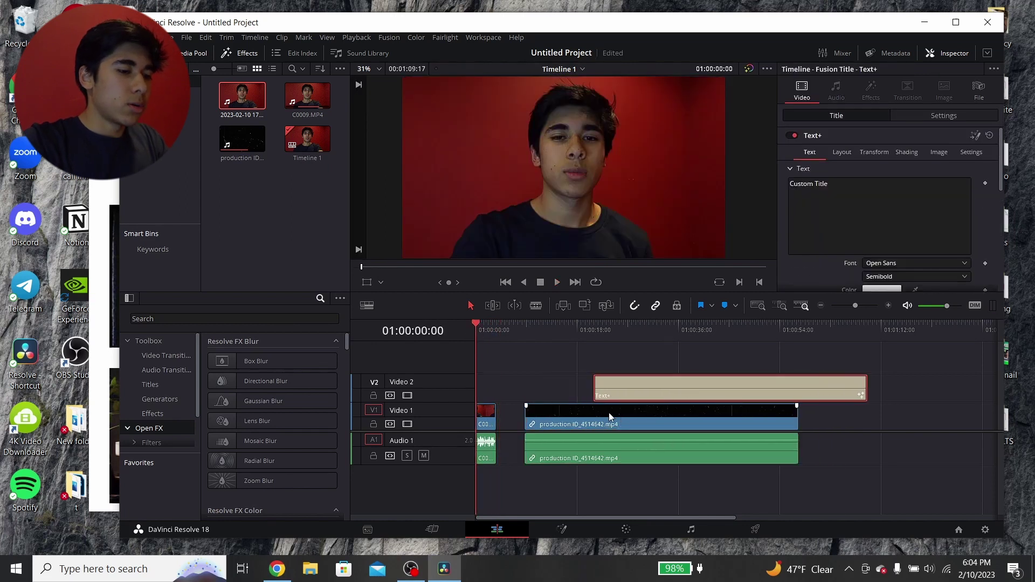
left_click_drag(623, 394, 738, 383)
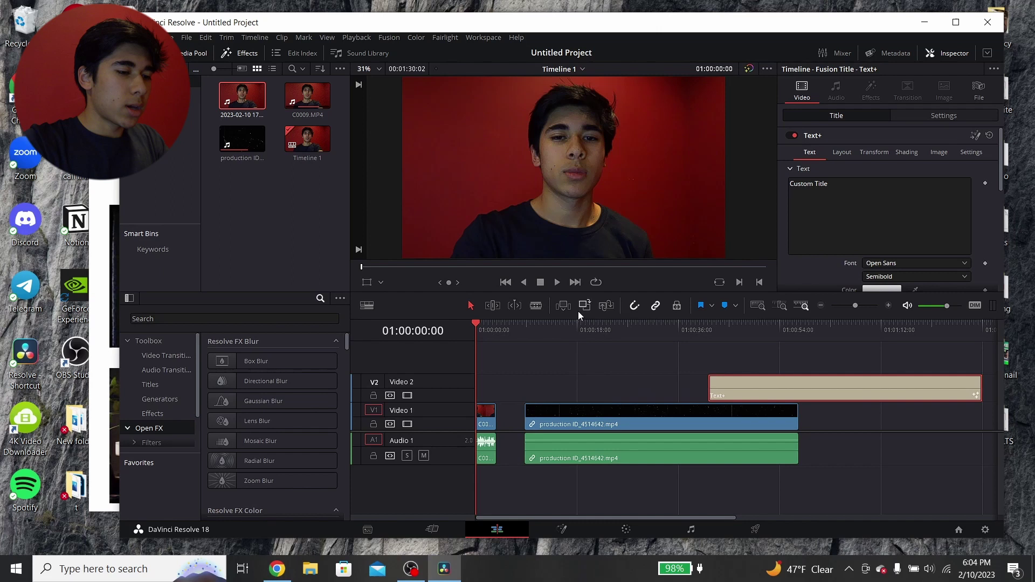
left_click(555, 325)
left_click(577, 414)
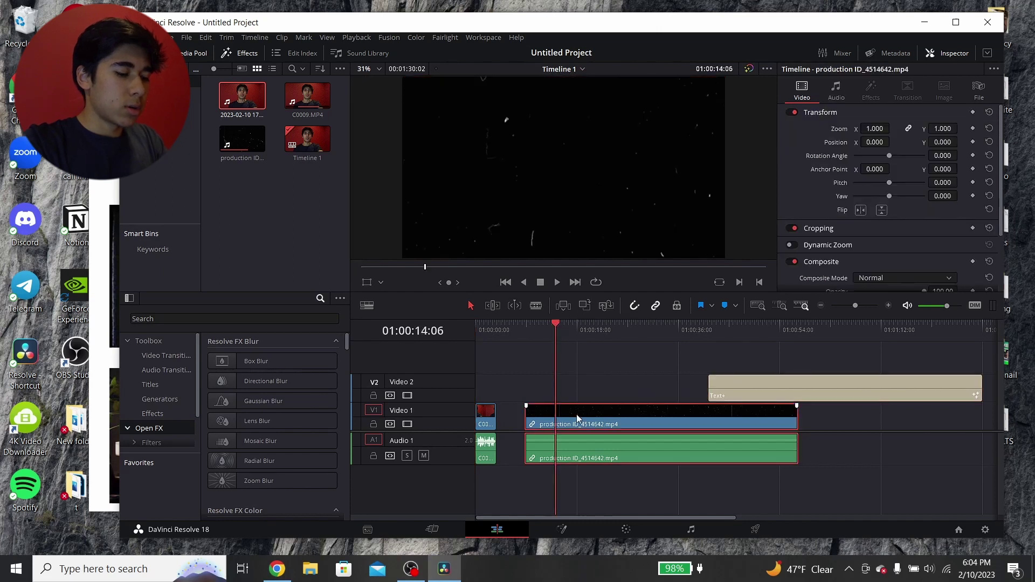
left_click_drag(577, 414, 484, 388)
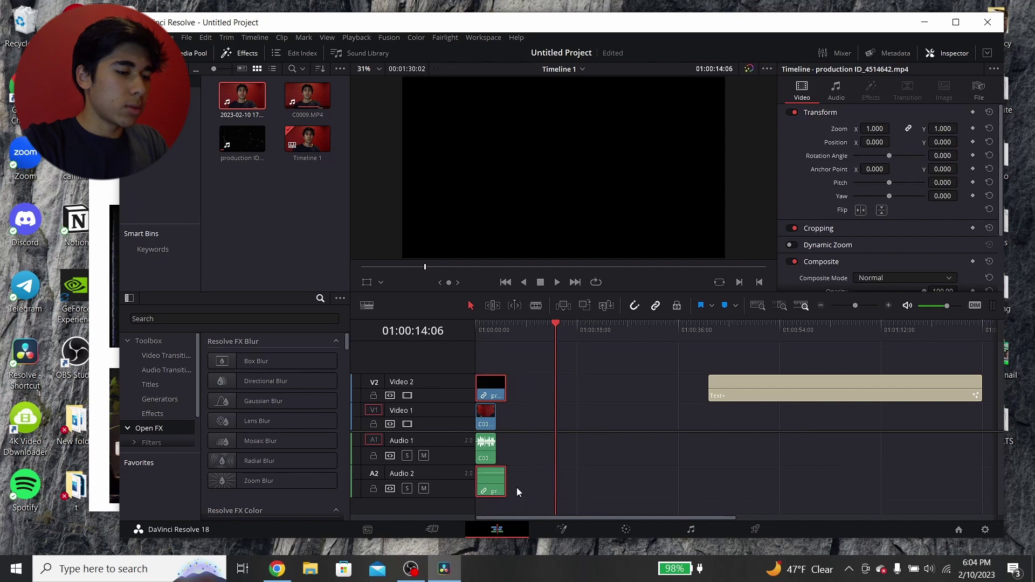
Unlink the film-scratch clip's audio from its video and delete the audio part on Audio 2.
right_click(494, 389)
left_click(513, 380)
left_click(520, 400)
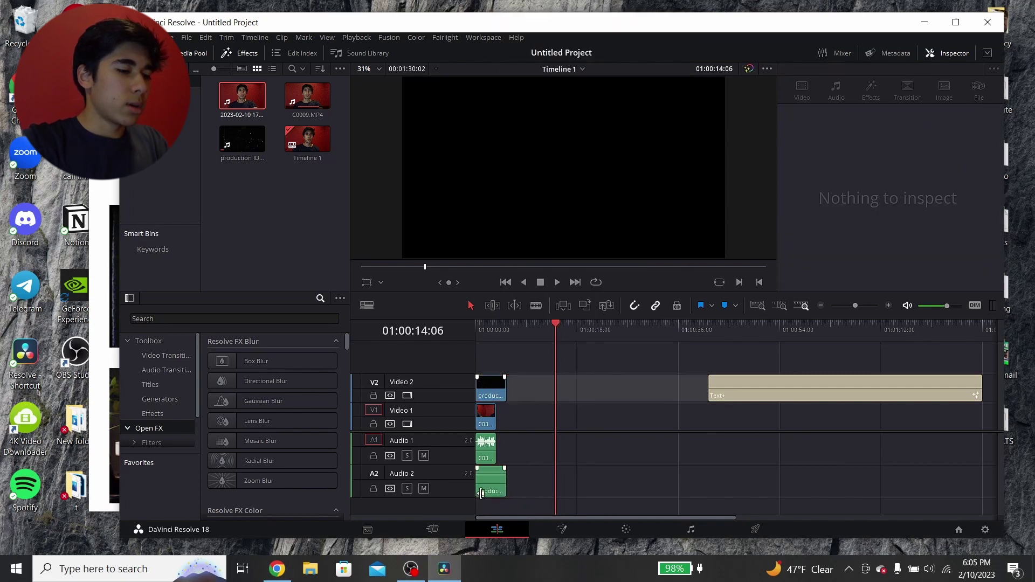
left_click(489, 488)
key("Delete")
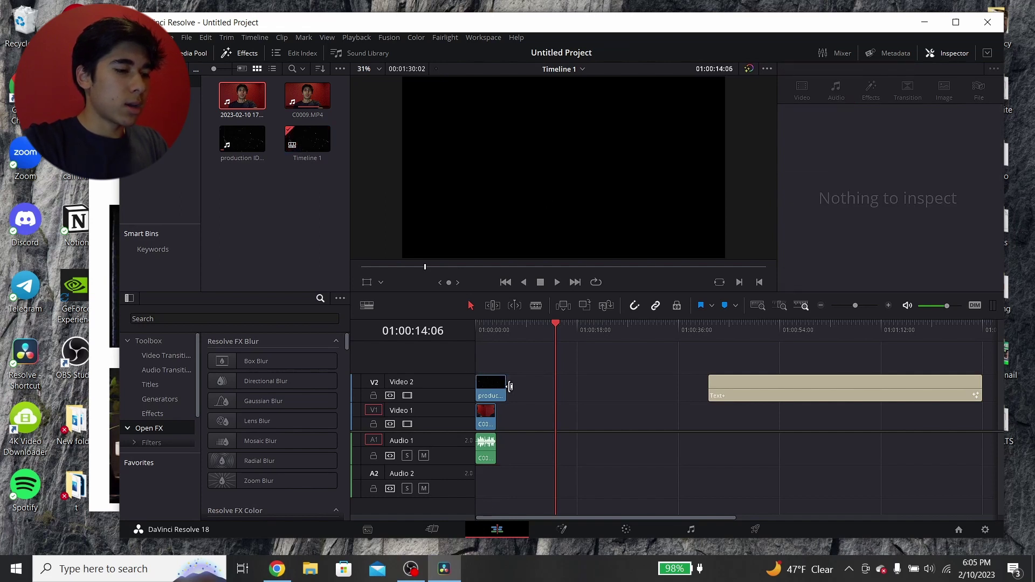
Place the Text+ title on Video 3 at the timeline start, and trim it and the film-scratch clip to end with C0009.MP4.
left_click_drag(504, 389, 495, 387)
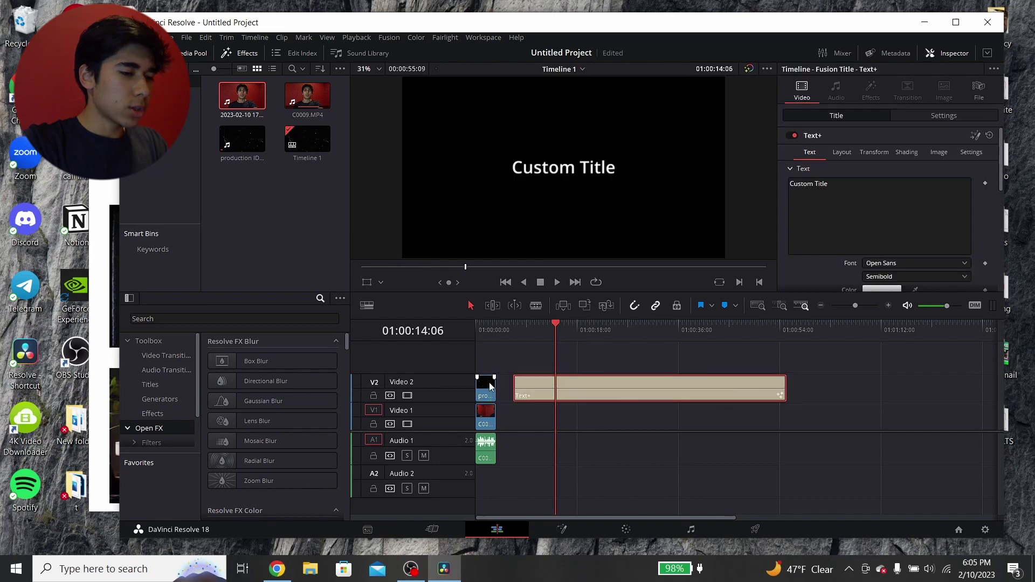
left_click(492, 387)
left_click_drag(534, 385, 489, 359)
left_click(495, 334)
key("ctrl+b")
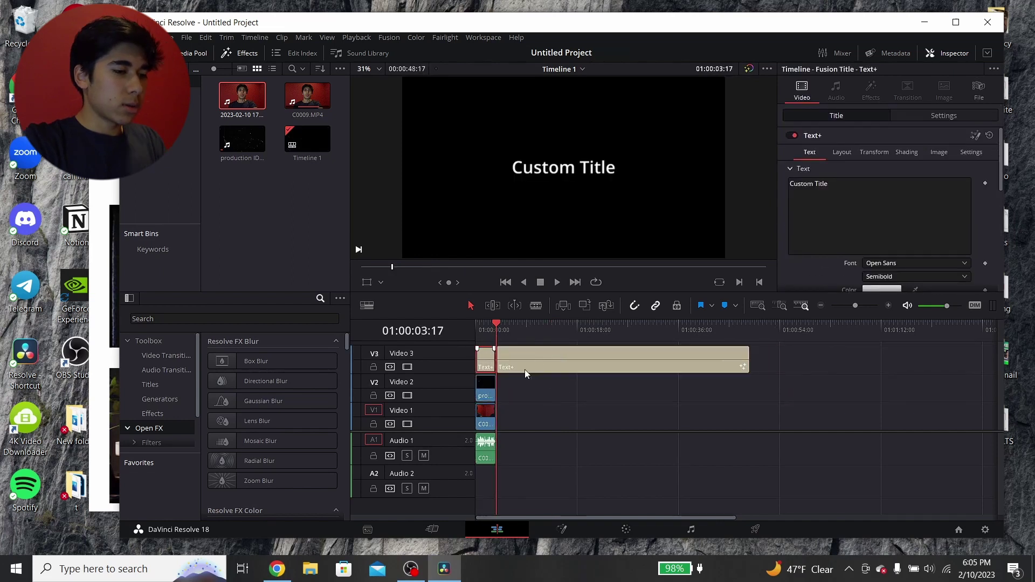
left_click(525, 367)
key("Delete")
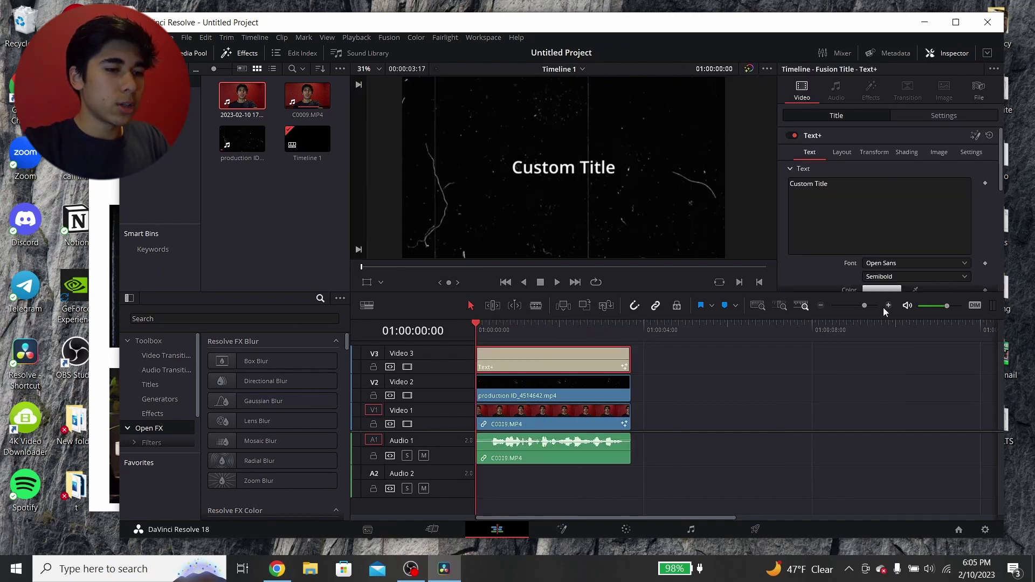
Set the Text+ title's font to Montserrat with the Black style.
left_click_drag(859, 291, 861, 303)
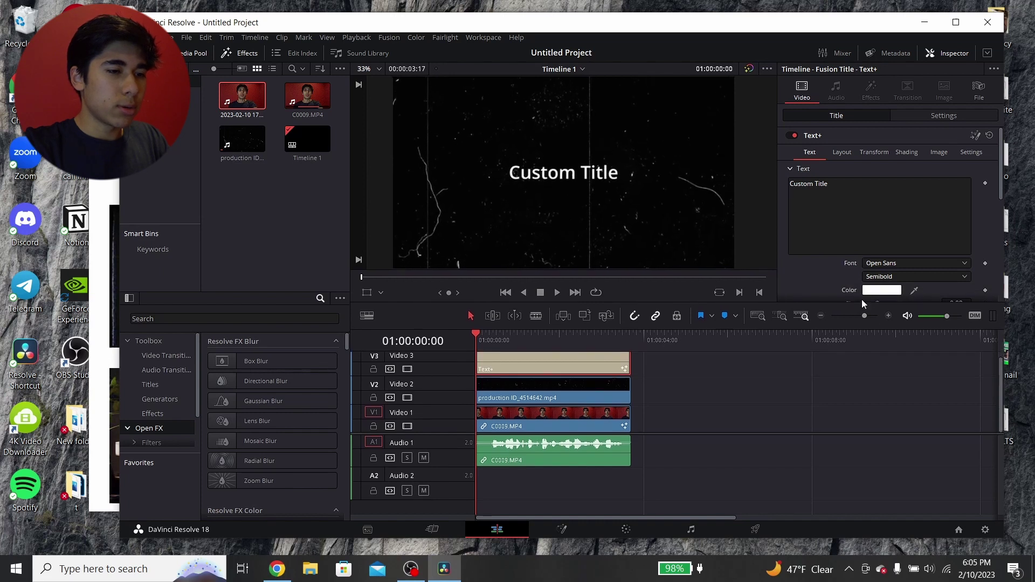
left_click(897, 263)
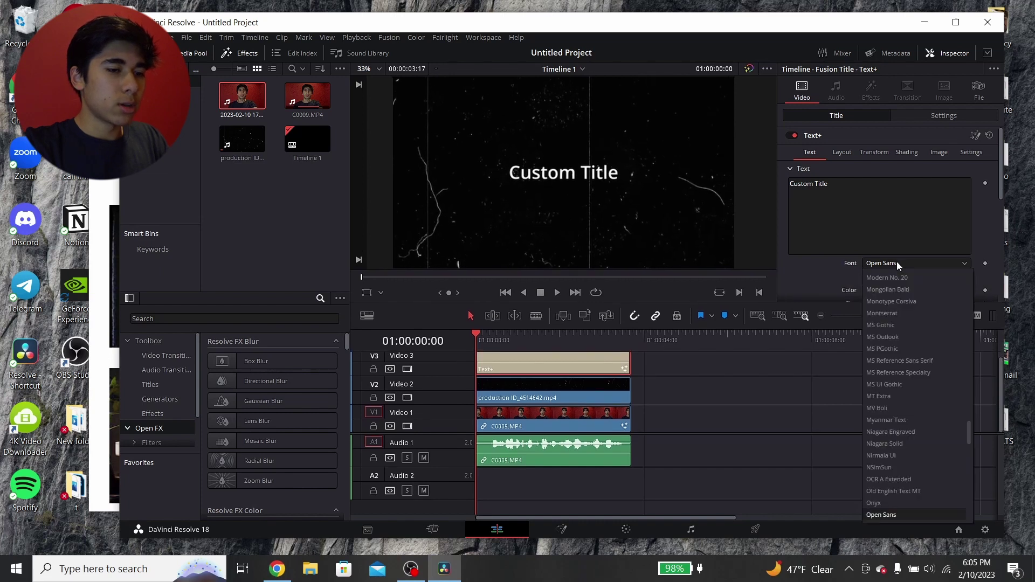
left_click(885, 315)
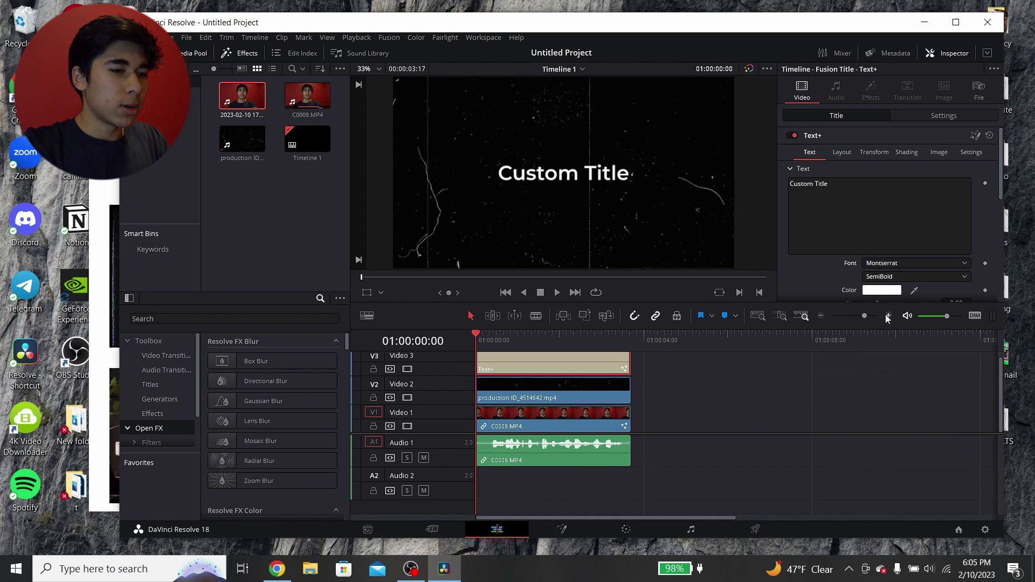
scroll(874, 257, "down", 1)
left_click(880, 266)
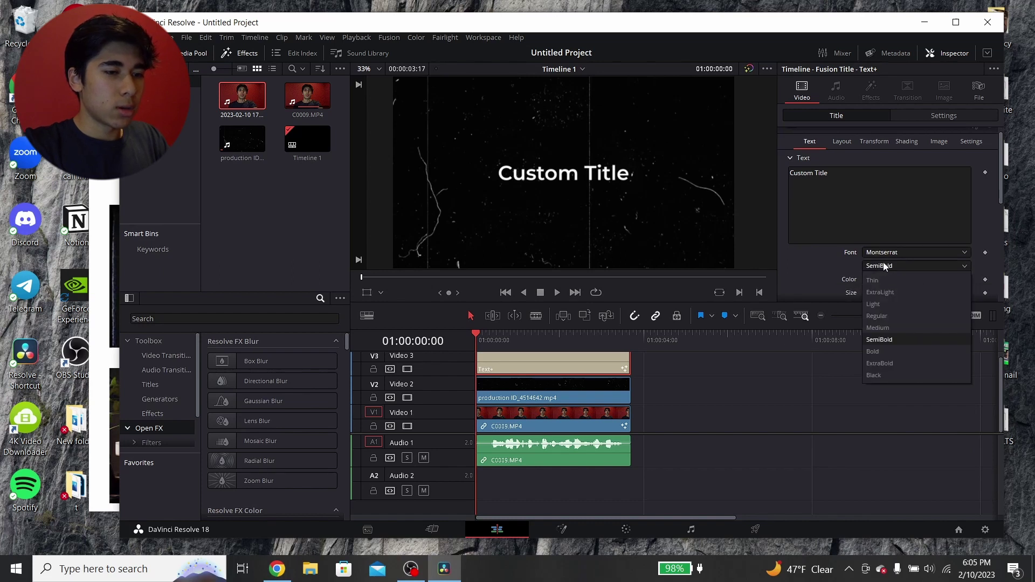
left_click(882, 375)
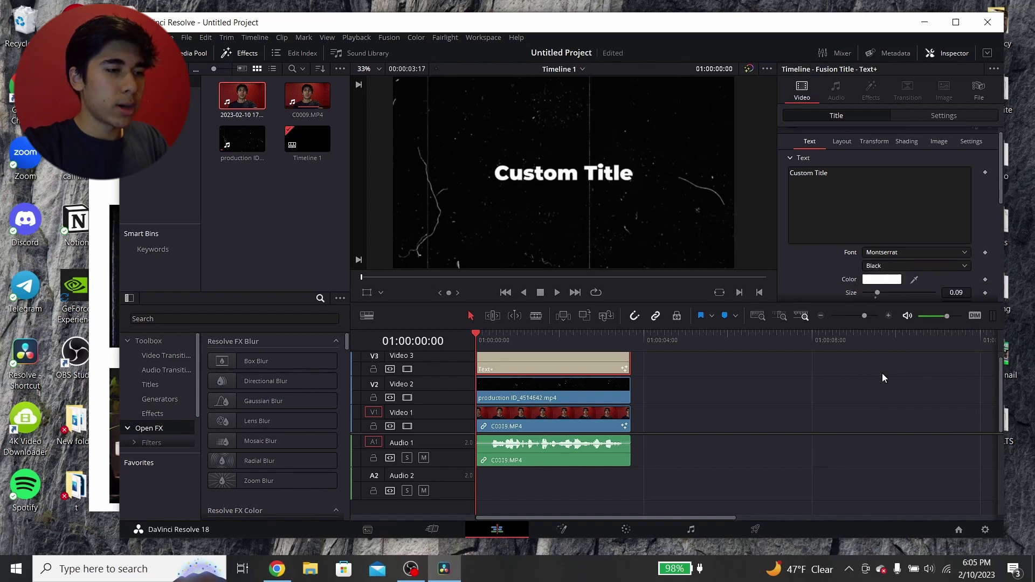
Replace the title's placeholder text with THIS and add a text keyframe at the timeline start.
left_click_drag(840, 173, 769, 177)
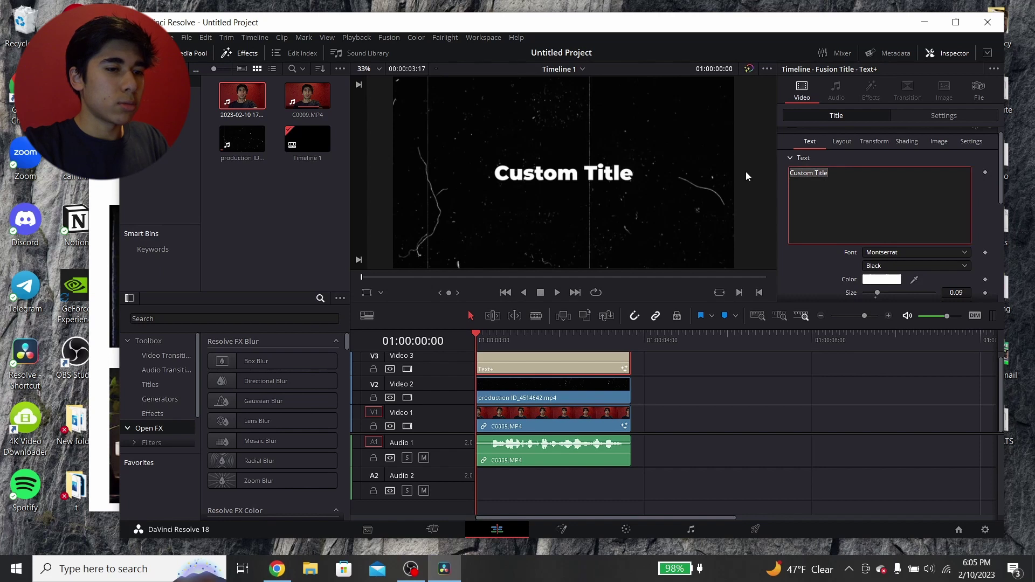
key("BackSpace")
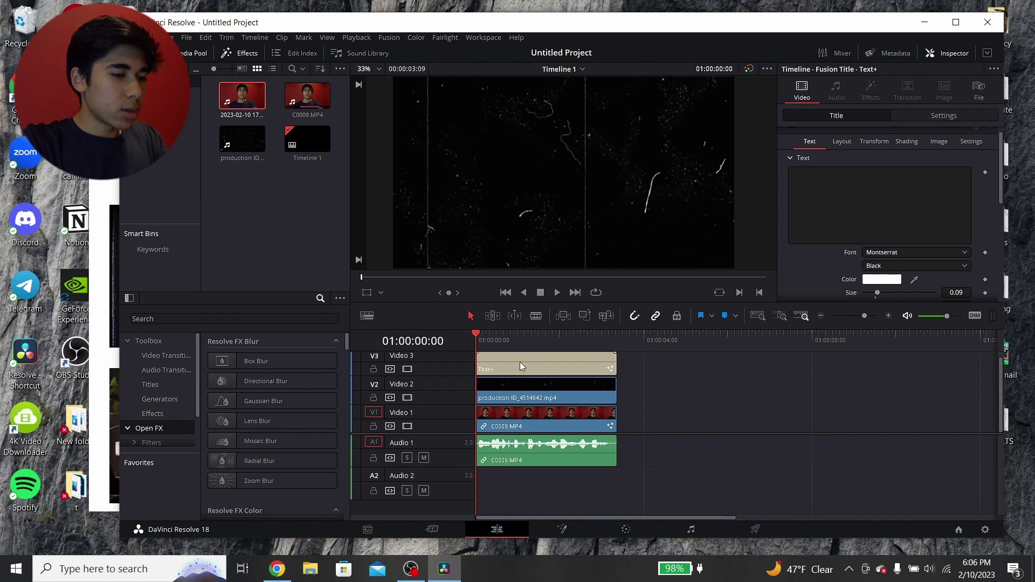
key("space")
left_click(482, 337)
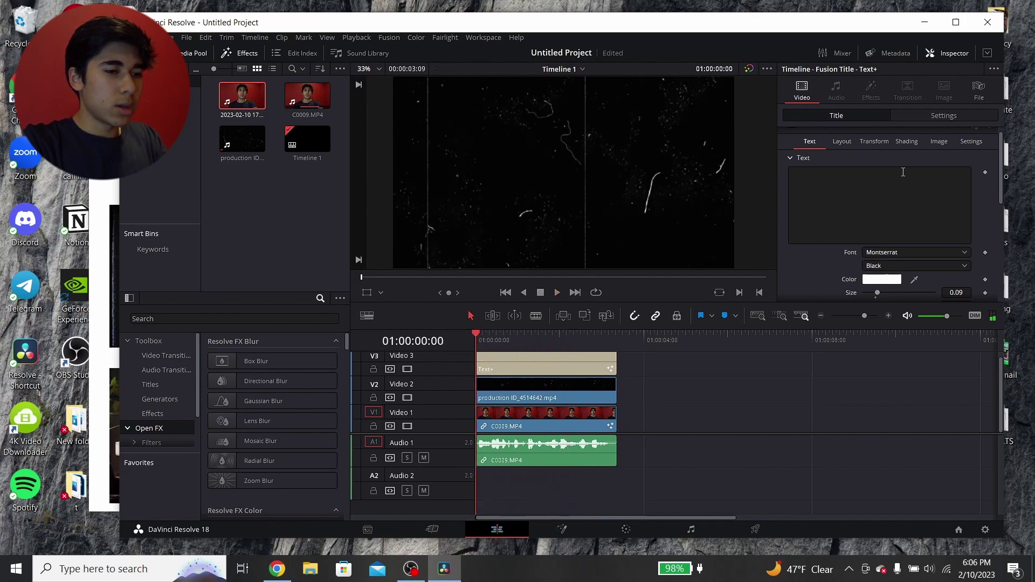
left_click(857, 181)
type("THIS")
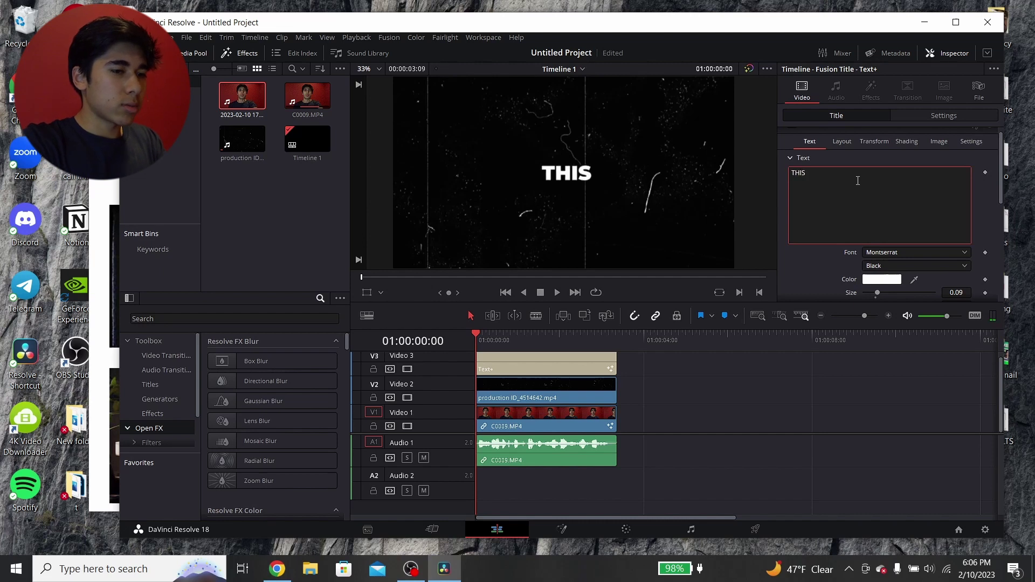
left_click(806, 256)
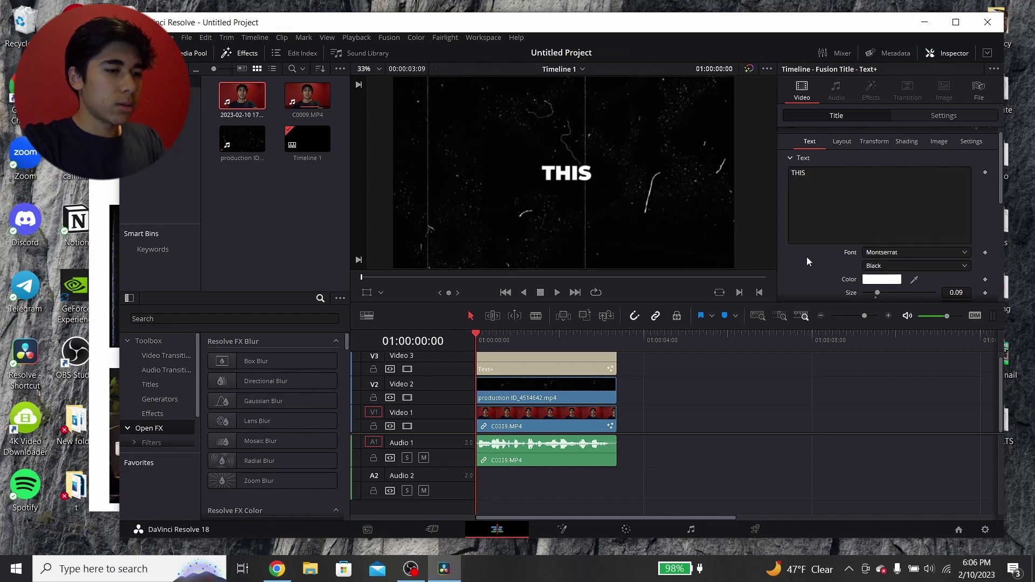
left_click(985, 171)
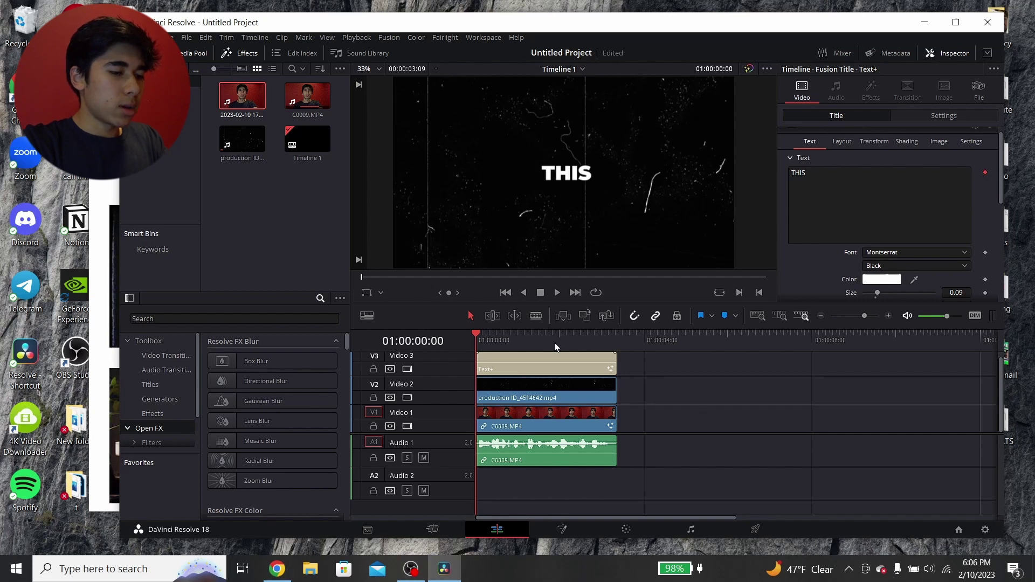
Play the opening speech to locate the second word, and change the keyframed title text to IS at 01:00:00:04.
key("space")
left_click_drag(513, 338, 469, 339)
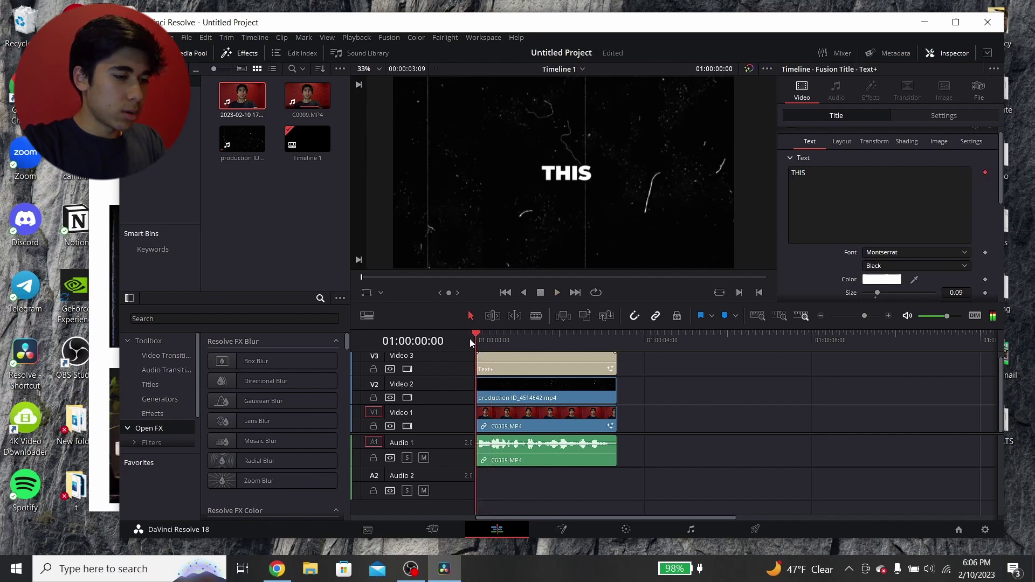
left_click_drag(864, 315, 869, 314)
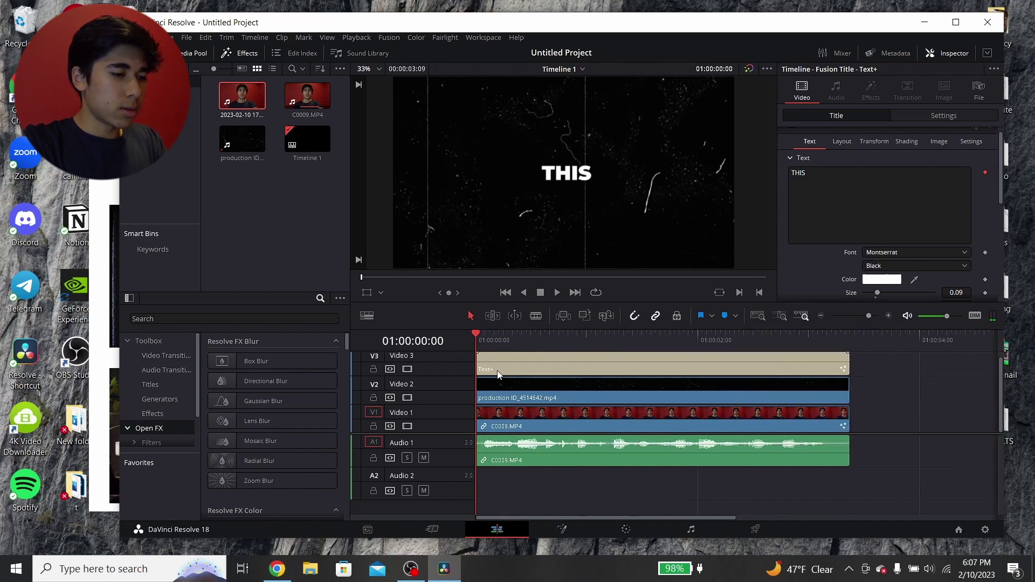
key("space")
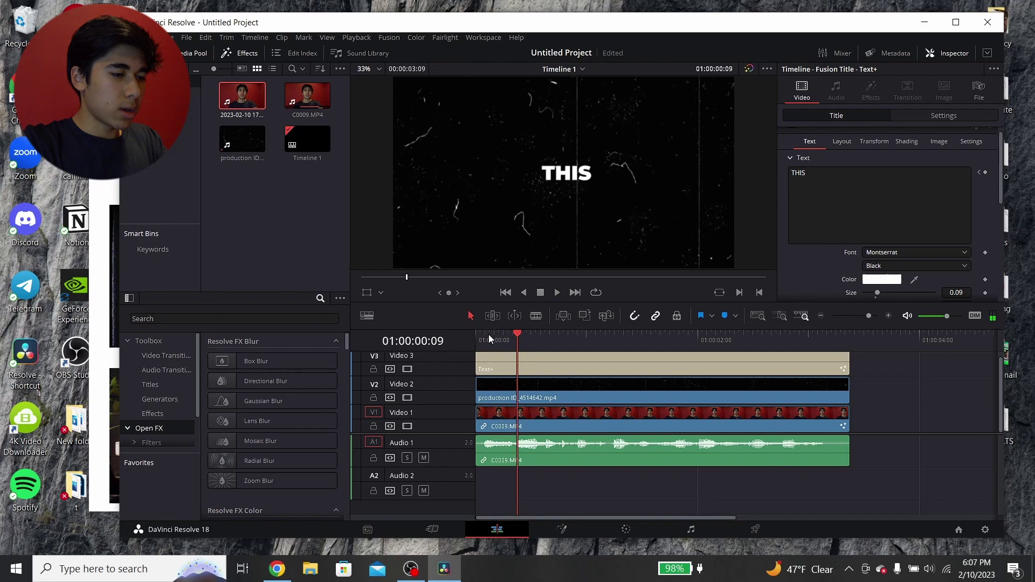
left_click(478, 334)
key("space")
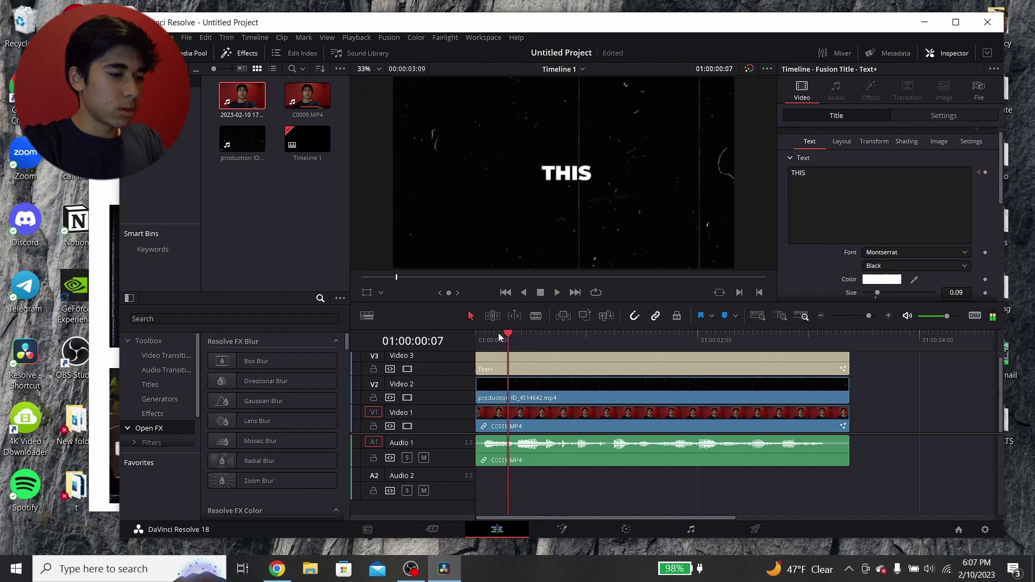
left_click(490, 334)
left_click(493, 335)
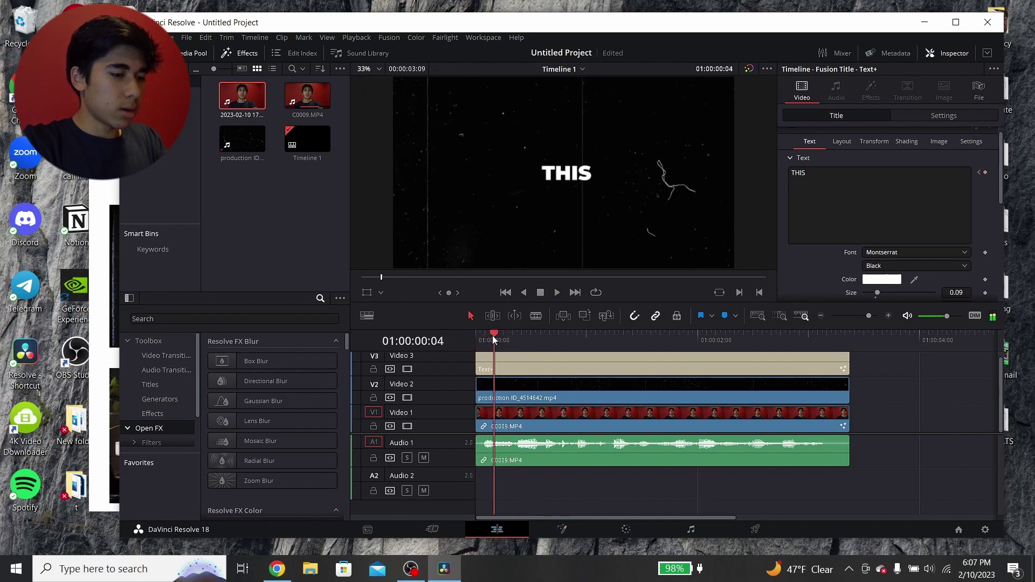
left_click_drag(903, 197, 783, 176)
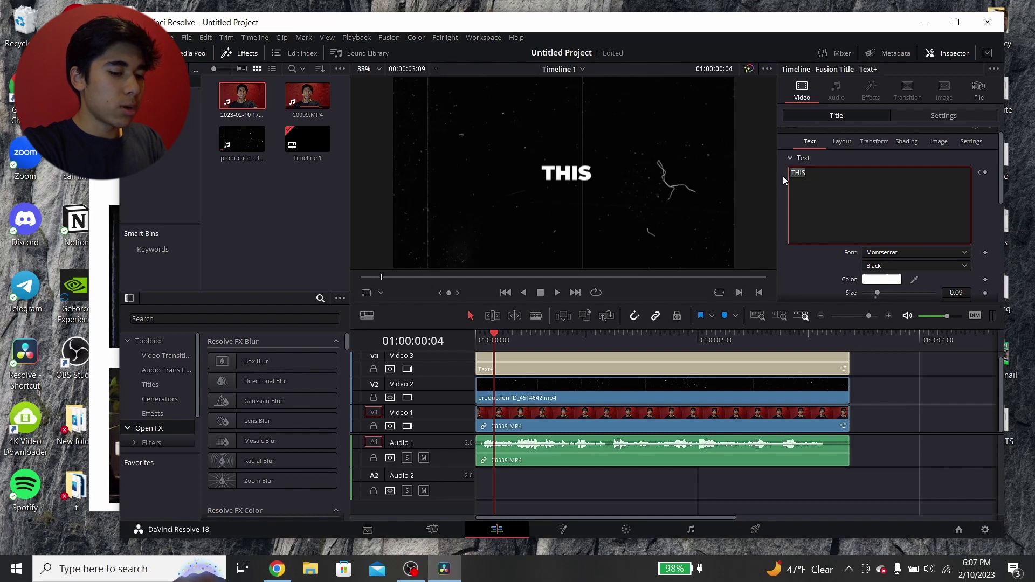
key("BackSpace")
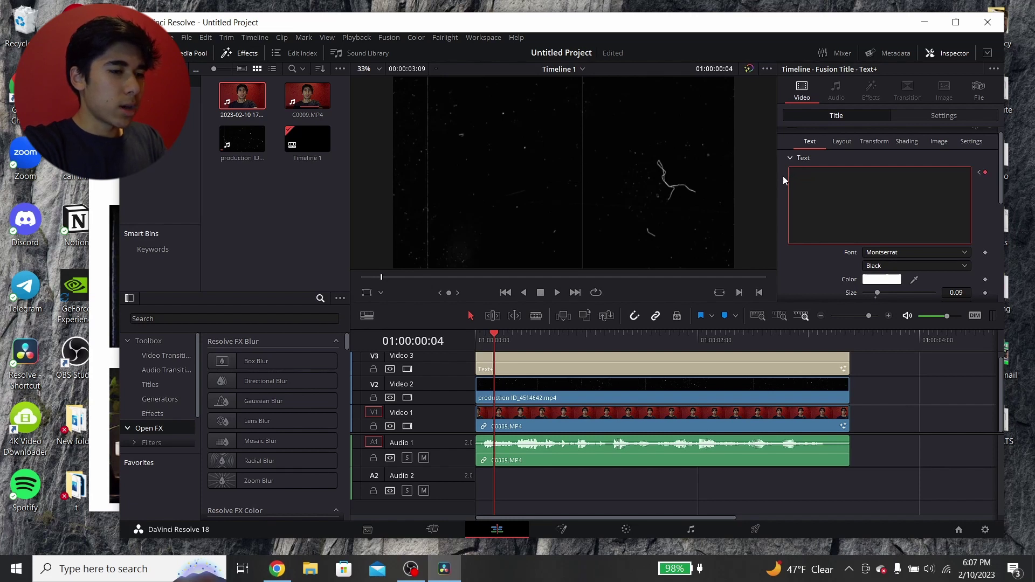
type("IS")
left_click(788, 253)
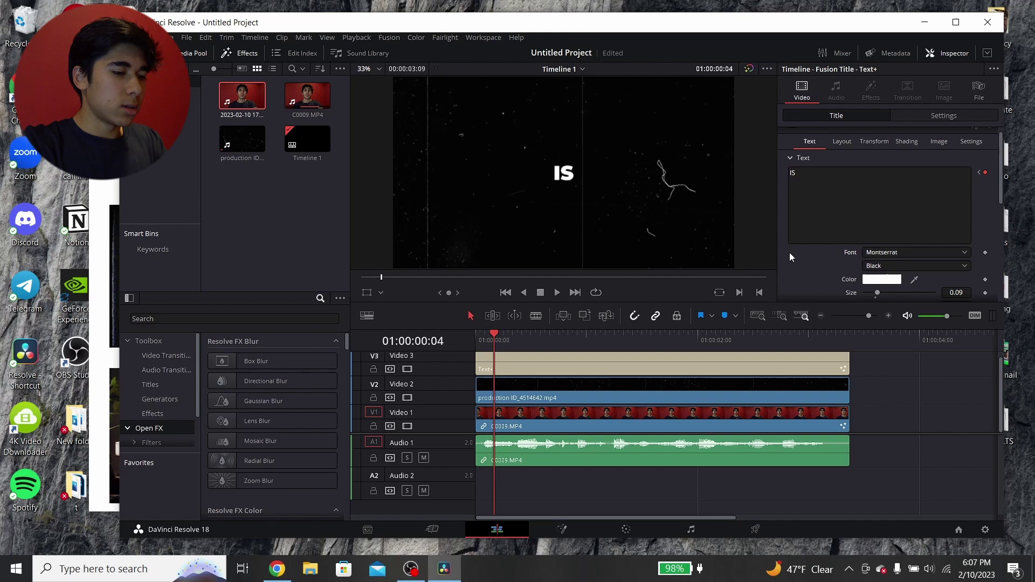
Play on to locate the third word, and change the keyframed title text to HOW at 01:00:00:08.
key("space")
key("space")
left_click_drag(526, 345, 512, 345)
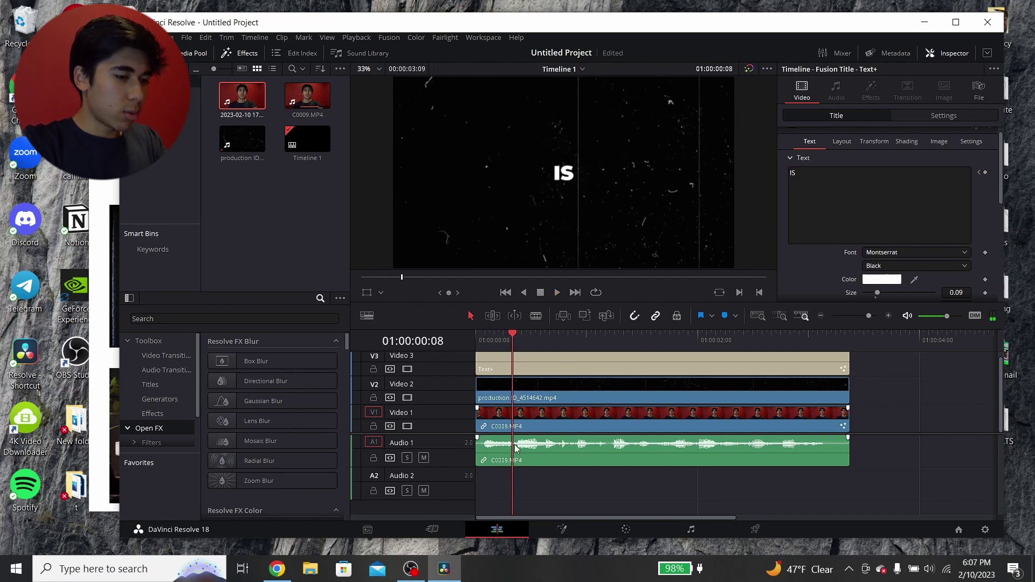
left_click(805, 171)
key("BackSpace")
key("BackSpace")
type("HOW")
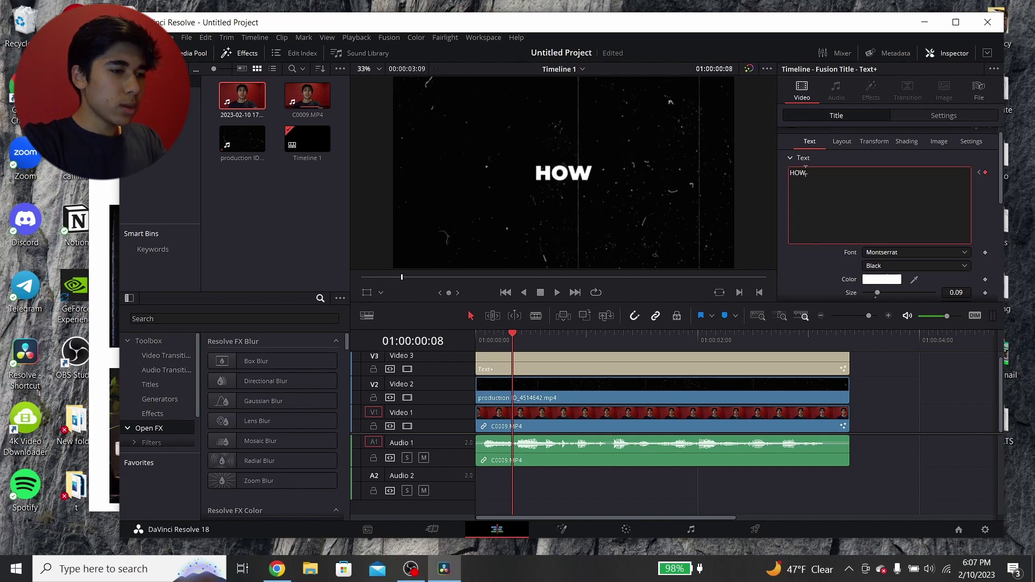
left_click(800, 259)
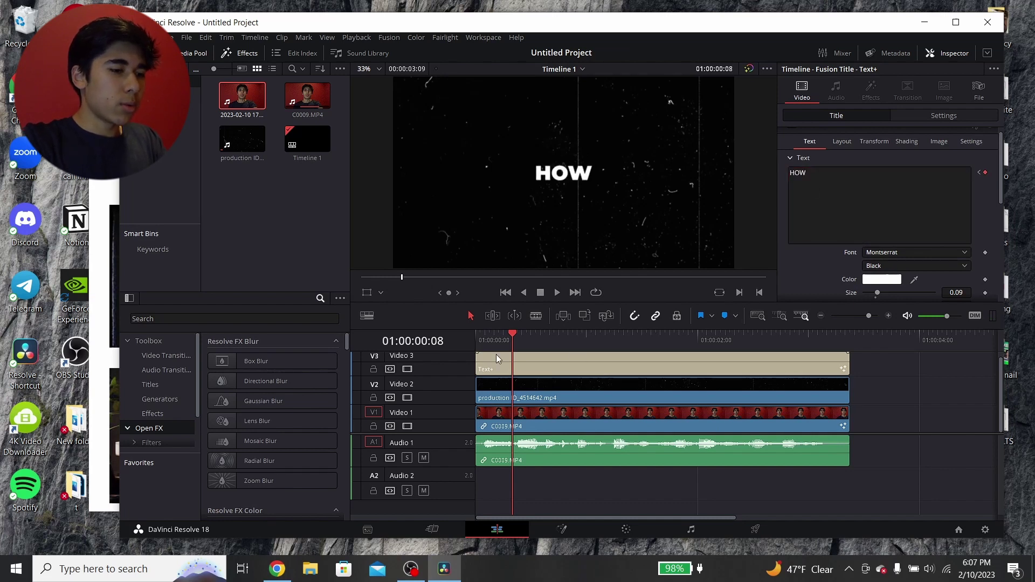
Scrub from the timeline start to 01:00:00:04 to check the title's first word change.
left_click_drag(494, 338, 463, 339)
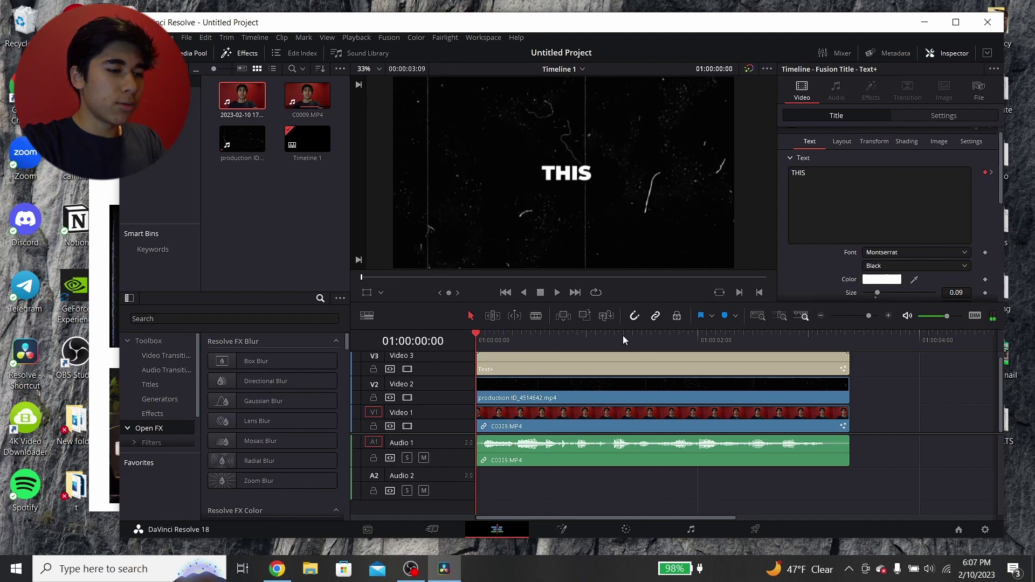
mouse_move(488, 341)
left_mouse_down()
mouse_move(476, 340)
mouse_move(490, 340)
left_mouse_up()
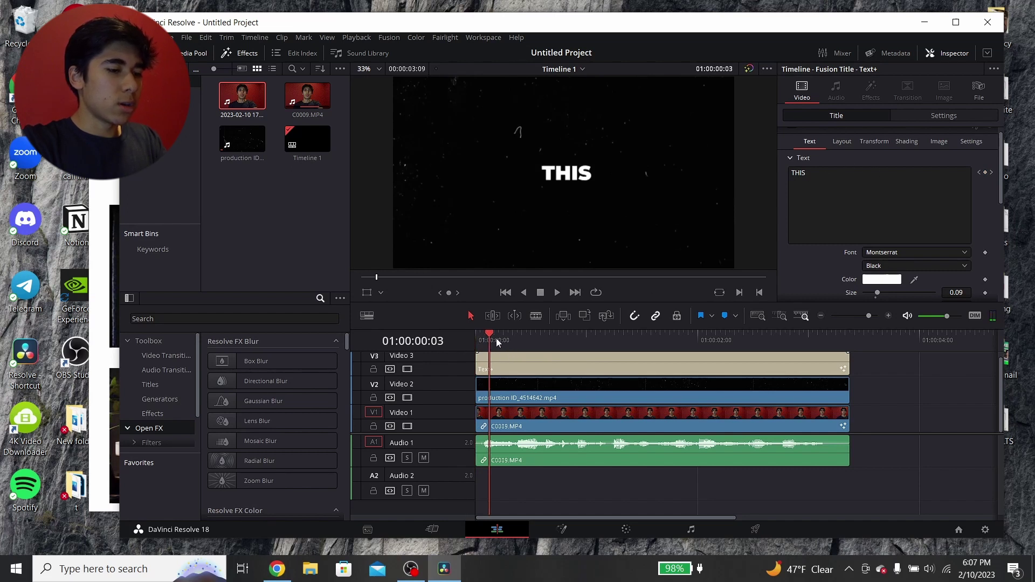
mouse_move(496, 342)
left_mouse_down()
mouse_move(476, 341)
mouse_move(494, 340)
left_mouse_up()
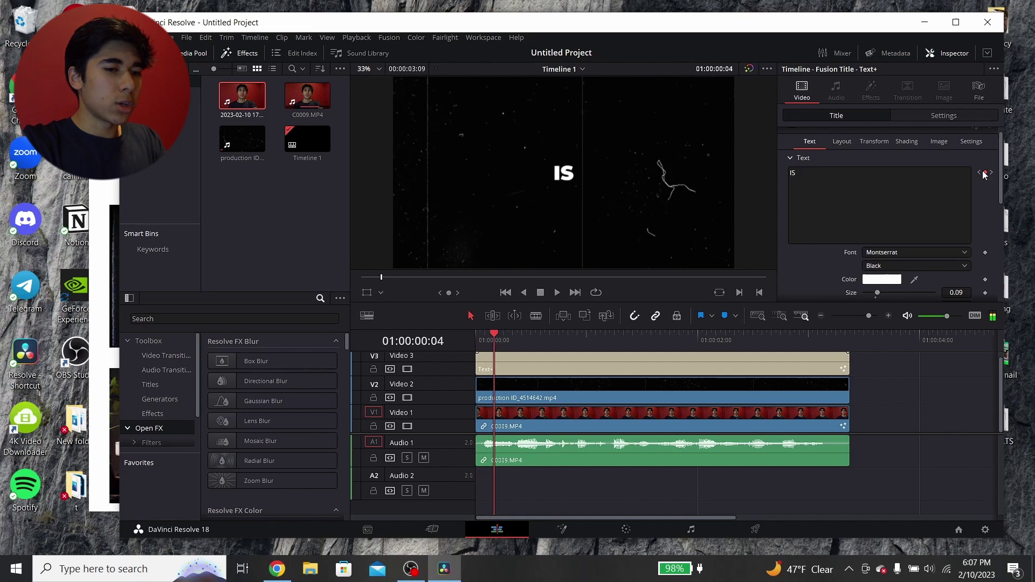
Change the title text to lowercase how at 01:00:01:19 as a demonstration keyframe.
left_click(508, 343)
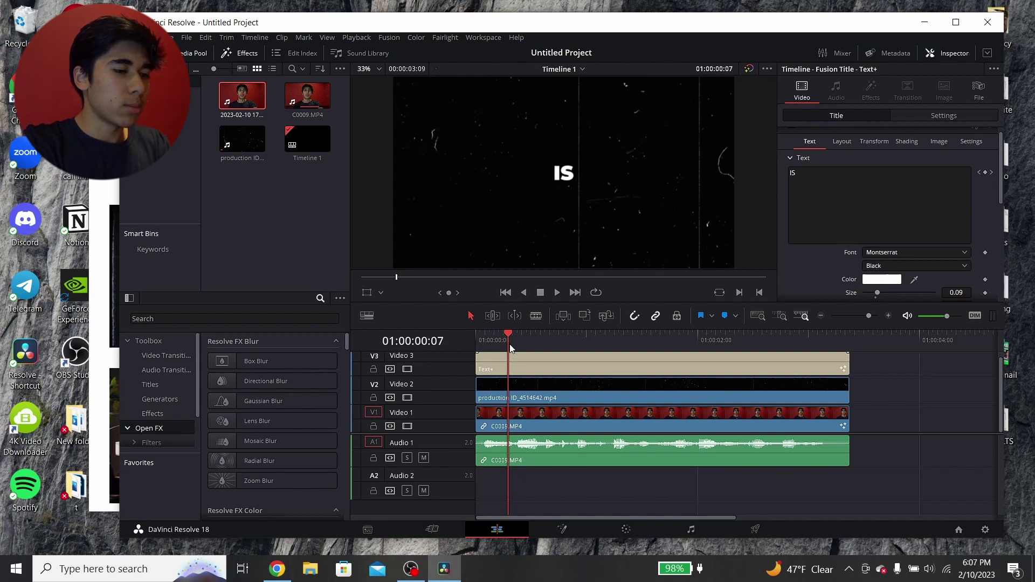
left_click(674, 340)
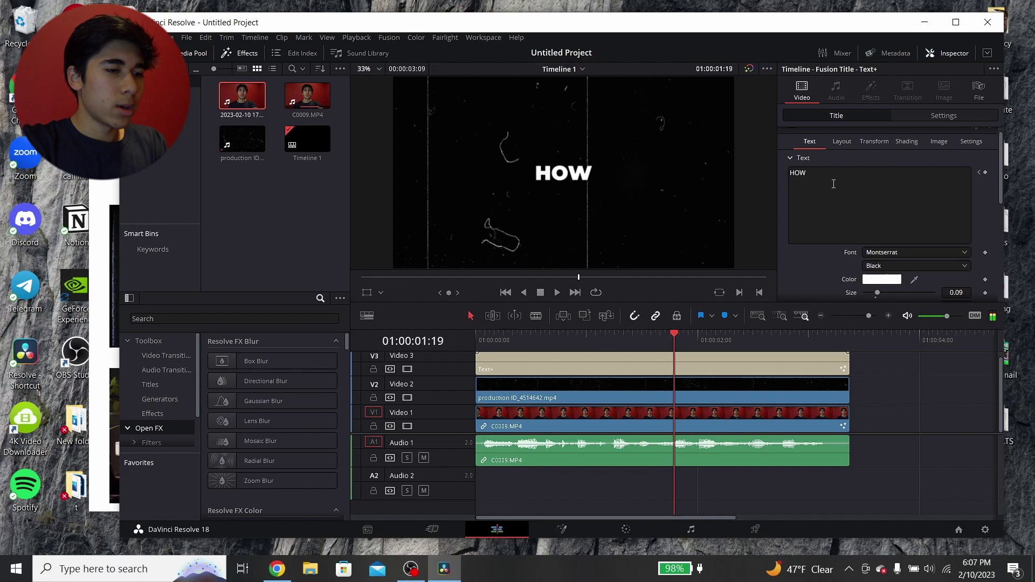
left_click_drag(827, 179, 784, 177)
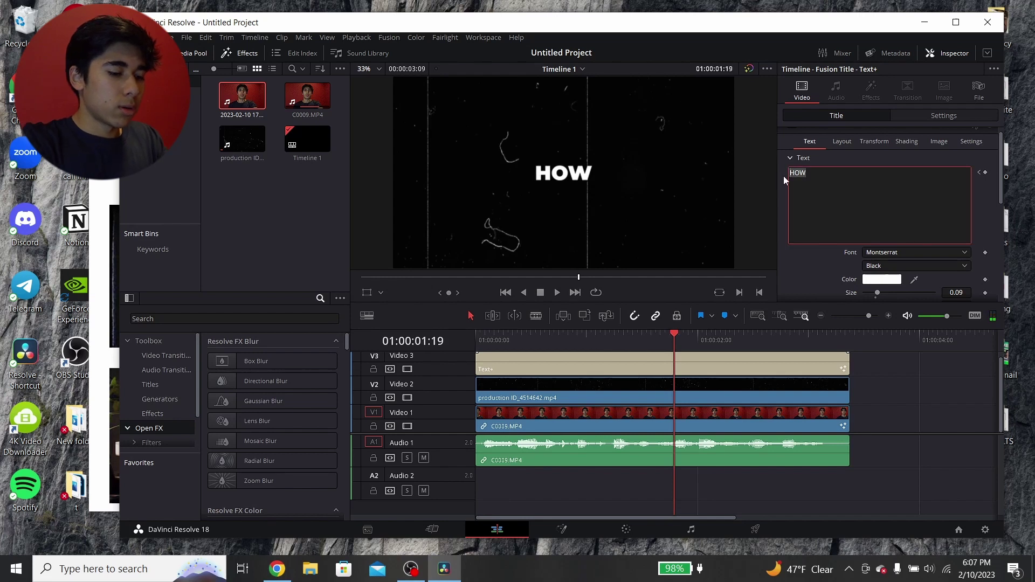
type("how")
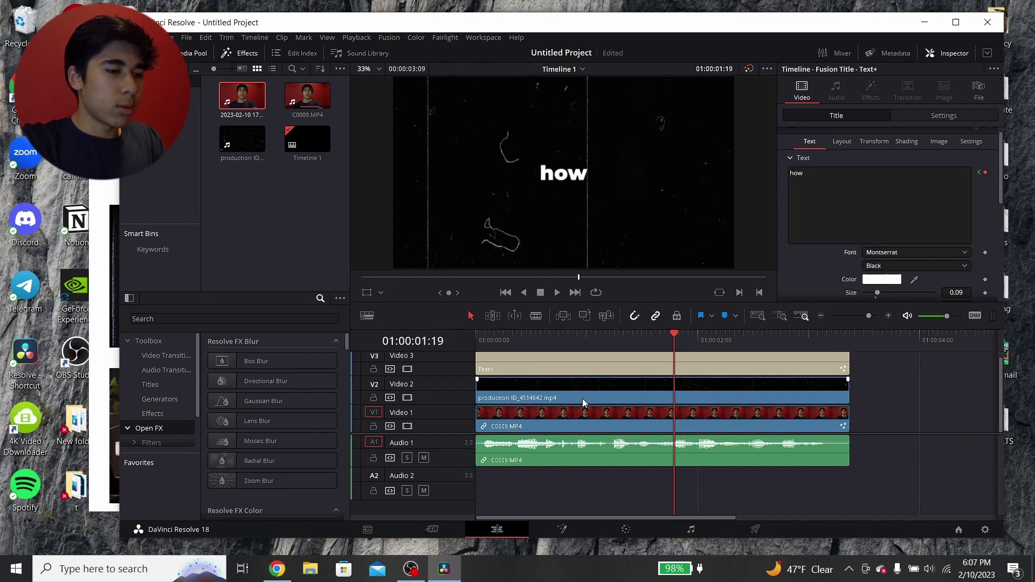
Play across the demonstration text change, and delete its keyframe at 01:00:01:19.
left_click(641, 336)
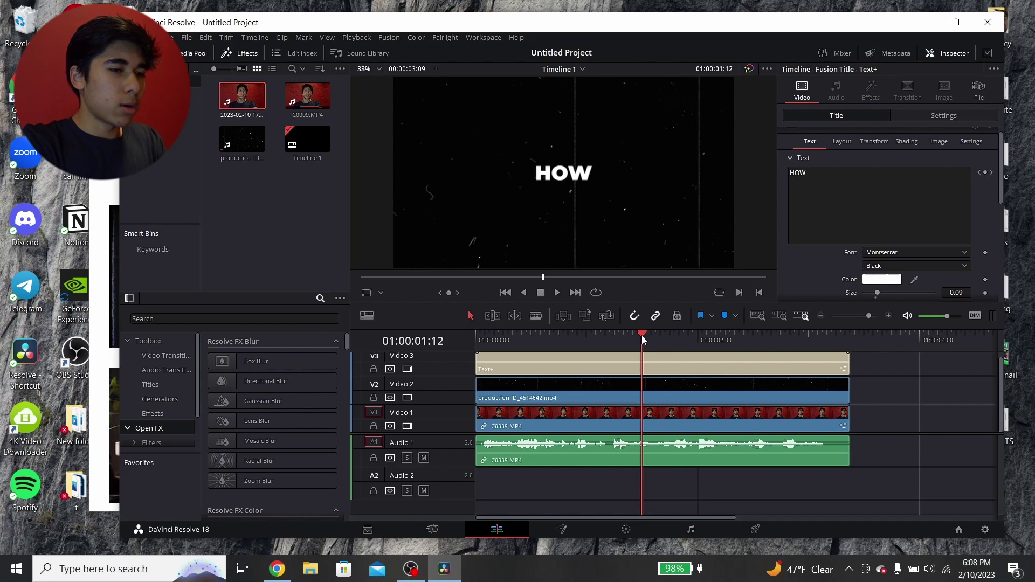
key("space")
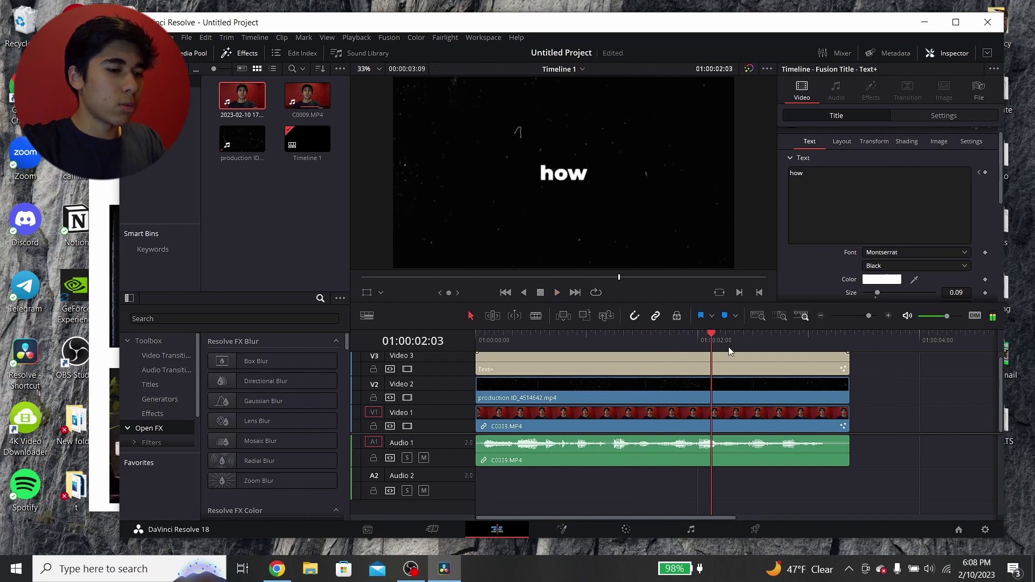
left_click(694, 337)
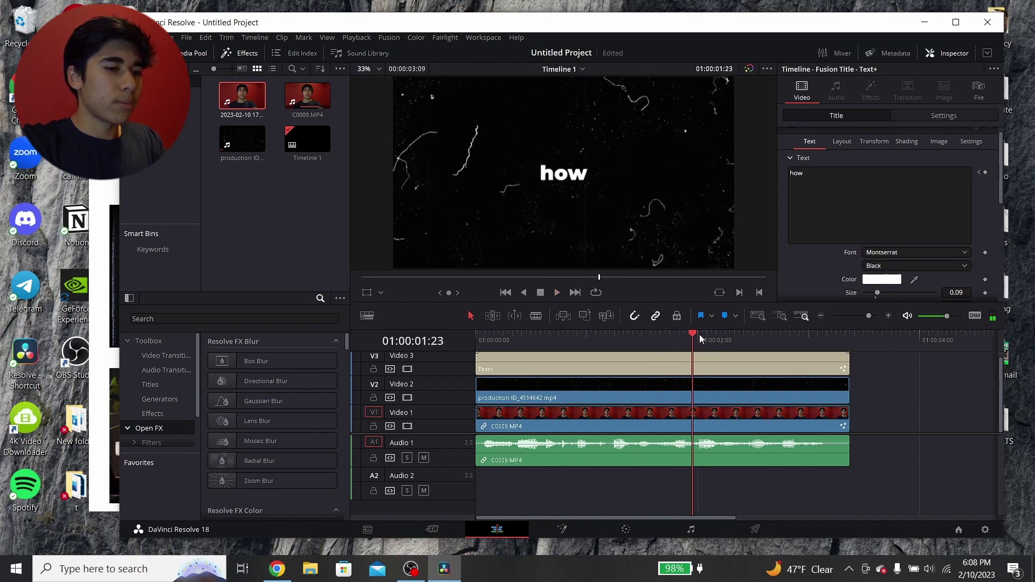
left_click(979, 173)
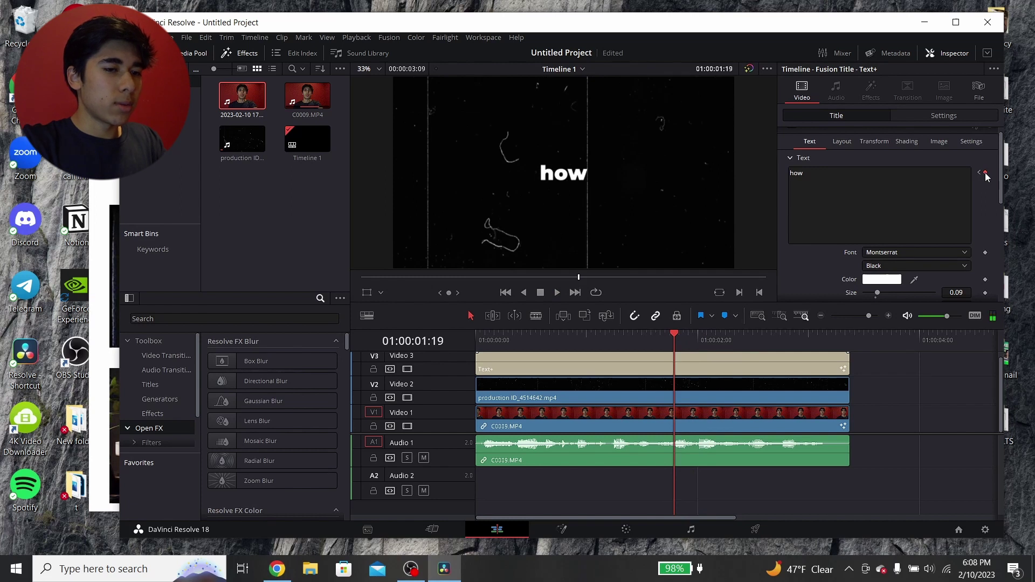
left_click(984, 173)
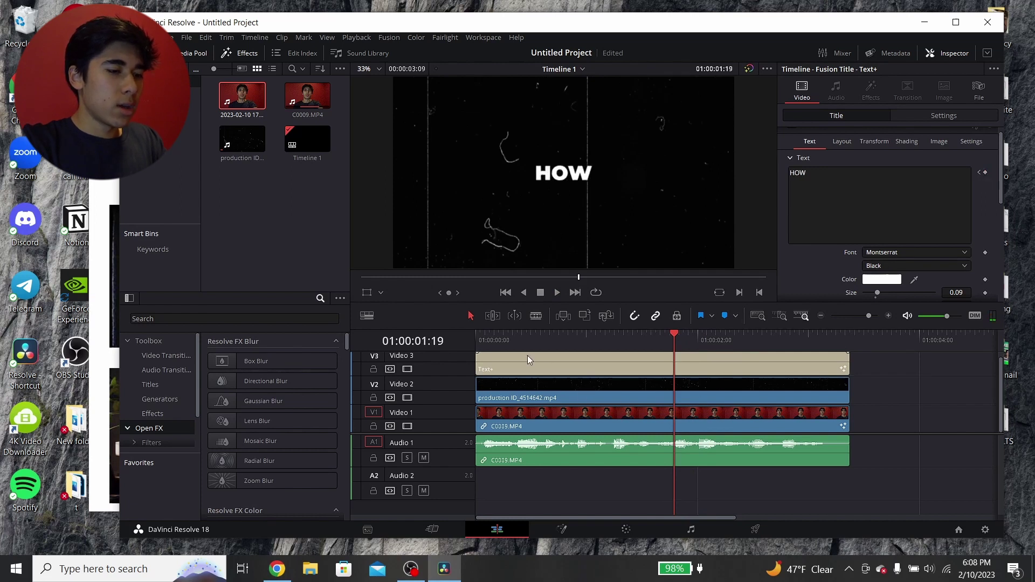
Play the opening speech to locate the fourth word, keyframe the title text as TO there, and replay it.
left_click(503, 340)
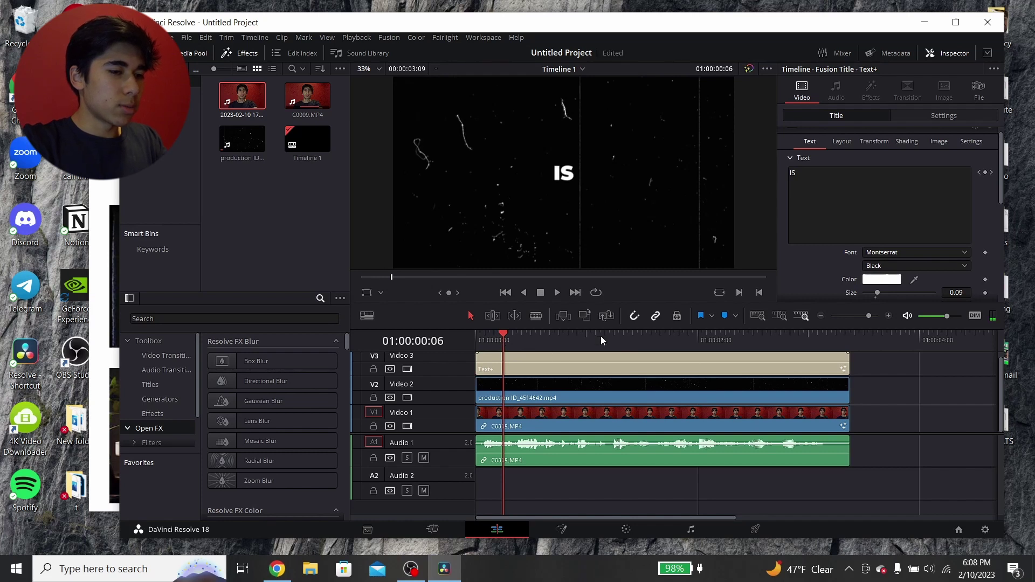
left_click(483, 338)
key("space")
key("space")
left_click(539, 346)
left_click(812, 241)
key("ctrl+a")
type("TO")
left_click(509, 345)
key("space")
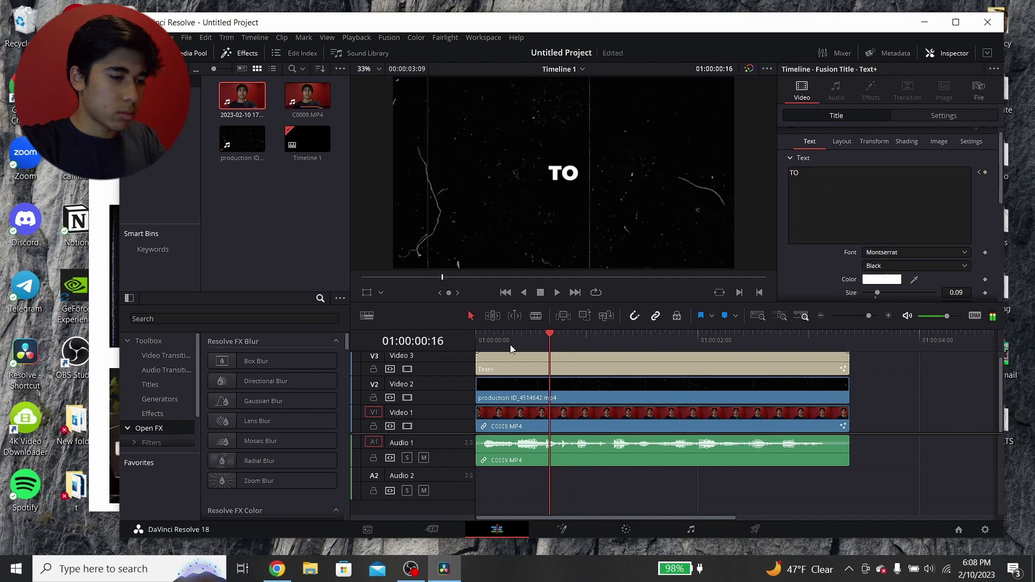
Replay the opening speech, and move the fourth word's change earlier by re-entering TO as the title text at 01:00:00:12.
left_click(476, 343)
key("space")
key("space")
left_click(985, 173)
key("Left")
key("Left")
key("Right")
key("Left")
left_click_drag(813, 174, 732, 160)
type("TO")
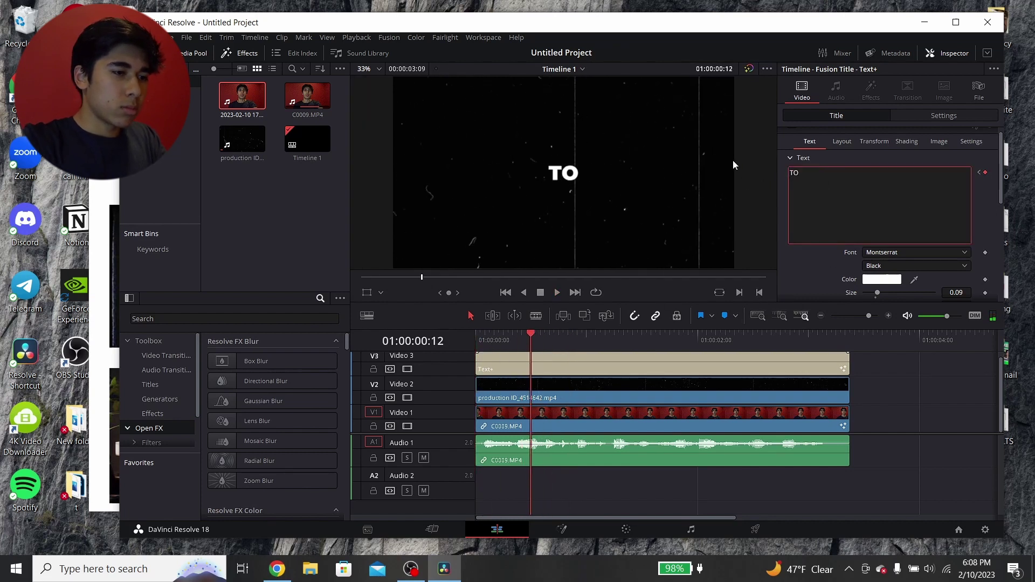
Change the keyframed title text to MAKE at 01:00:00:15 and to A at 01:00:00:17.
left_click(544, 340)
left_click_drag(808, 175, 721, 174)
type("MAKE")
left_click(577, 340)
left_click(559, 340)
key("Left")
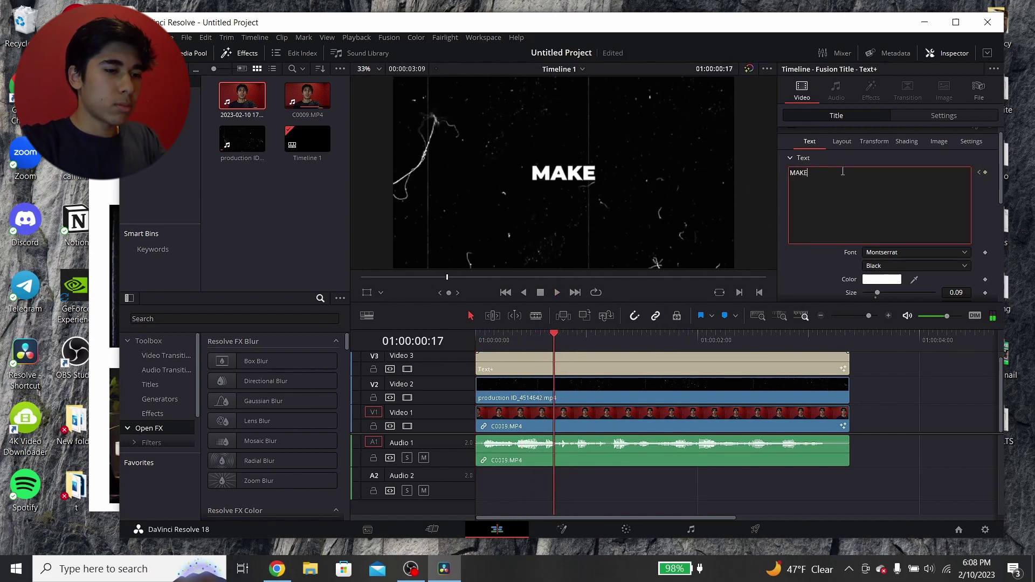
type("A")
left_click(798, 254)
Advance through the speech and change the keyframed title text to TEXT and EFFECT where those words are spoken.
key("Right")
key("Right")
key("Right")
left_click_drag(843, 172, 771, 169)
type("TEXT")
left_click_drag(605, 337, 655, 339)
left_click(790, 174)
key("ctrl+a")
type("EFFECT")
Change the keyframed title text to LIKE and IMAN at the matching spoken words.
left_click(787, 237)
key("ctrl+a")
type("LIKE")
key("Left")
left_click(797, 238)
key("ctrl+a")
type("IMAN")
Advance to 01:00:01:22 and change the keyframed title text to GADZHI.
key("Right")
key("Right")
key("Right")
key("Right")
key("Right")
key("Right")
key("Right")
key("Right")
left_click_drag(813, 175, 721, 165)
type("GADZHI")
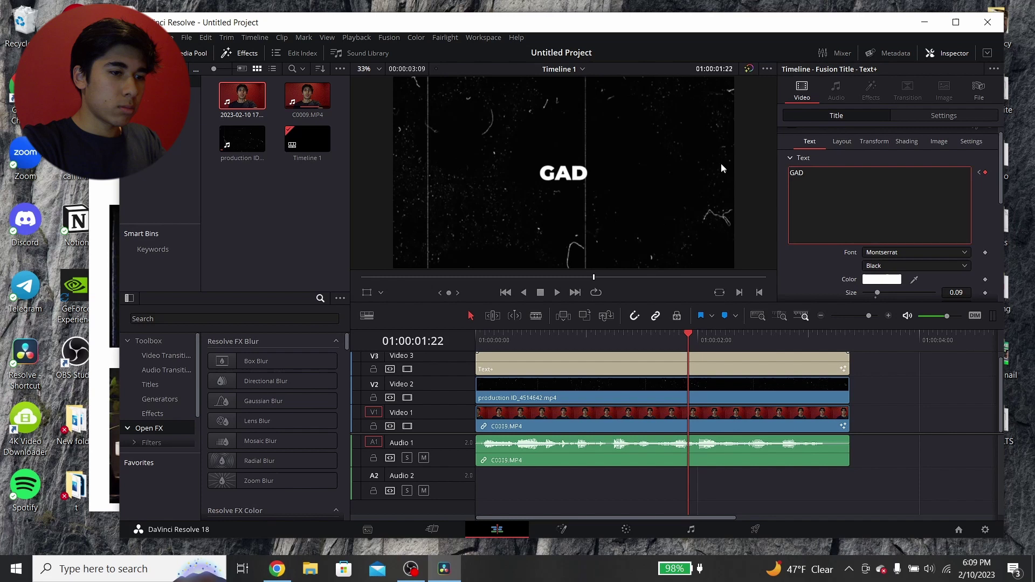
left_click(796, 259)
Change the keyframed title text to AND and HAMZA where the last two words are spoken.
key("Right")
key("Right")
key("Right")
key("Right")
key("Right")
key("Right")
key("Right")
key("Right")
key("Right")
key("Right")
key("Right")
key("Right")
key("Left")
left_click_drag(821, 175, 739, 174)
type("AND")
double_click(813, 179)
type("HAMZA")
key("Right")
key("Right")
key("Right")
key("Right")
key("Right")
key("Right")
key("Right")
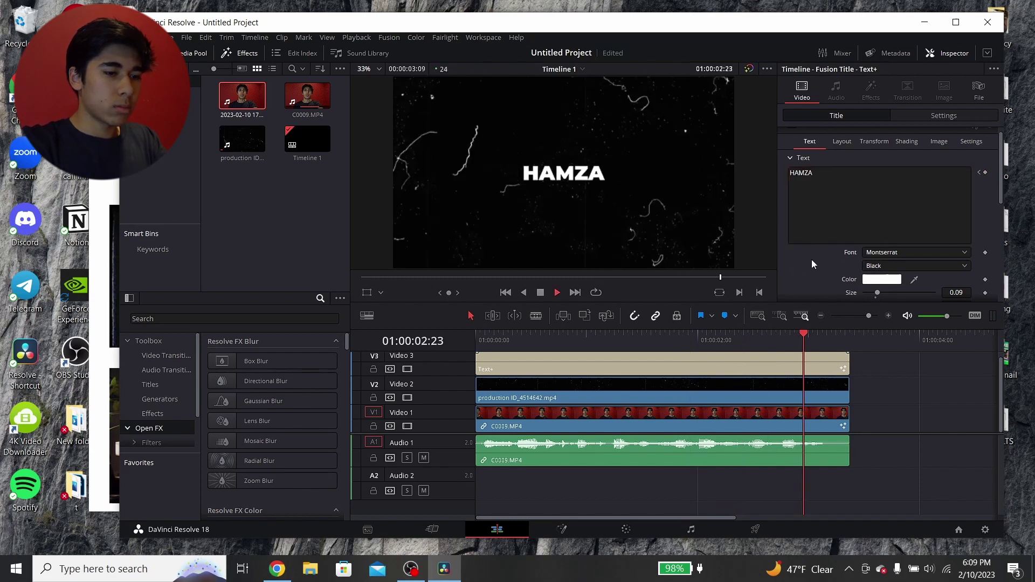
Play the full caption sequence from the timeline start to check the word timing, and return to the start.
left_click(472, 340)
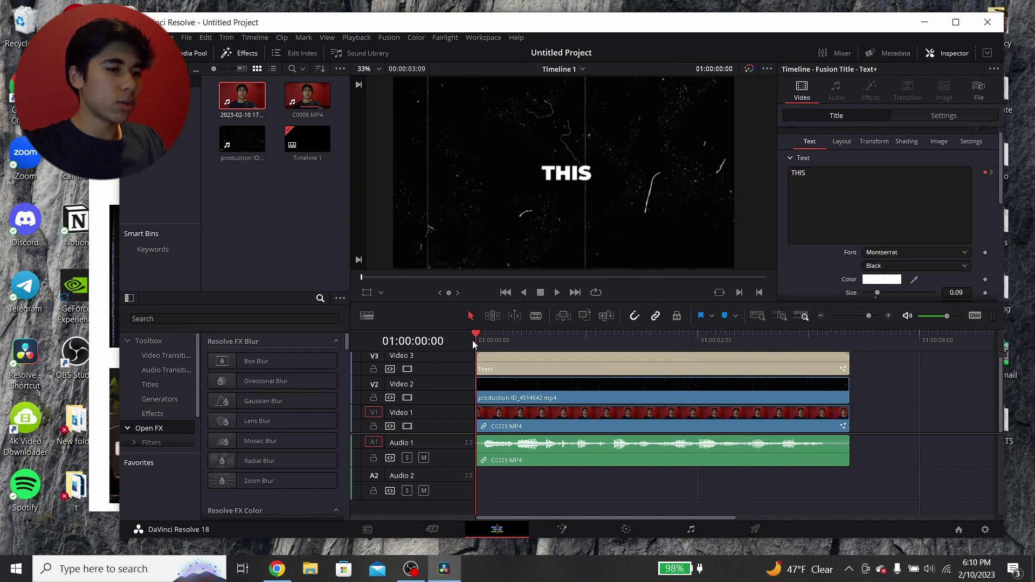
key("space")
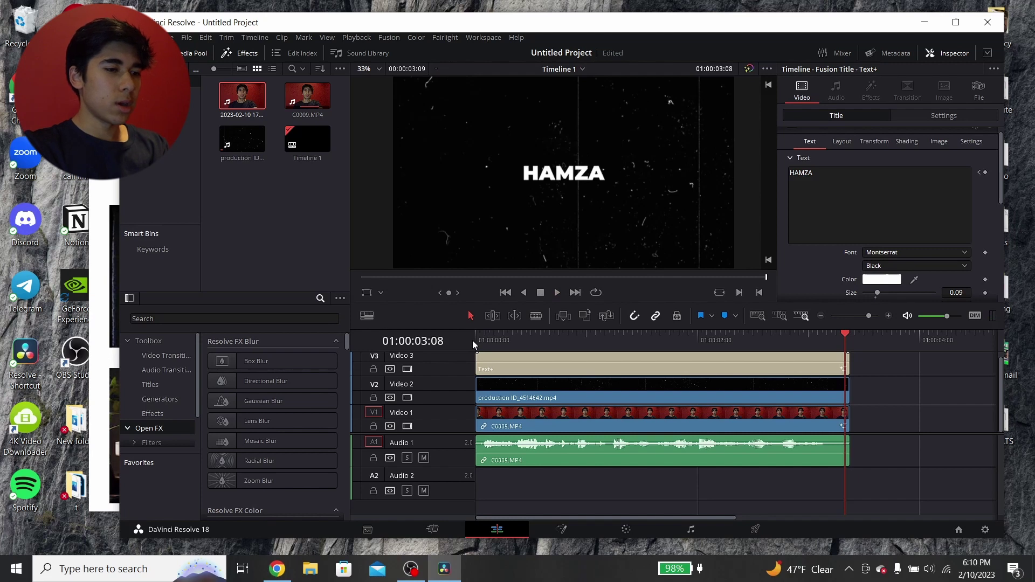
left_click(472, 341)
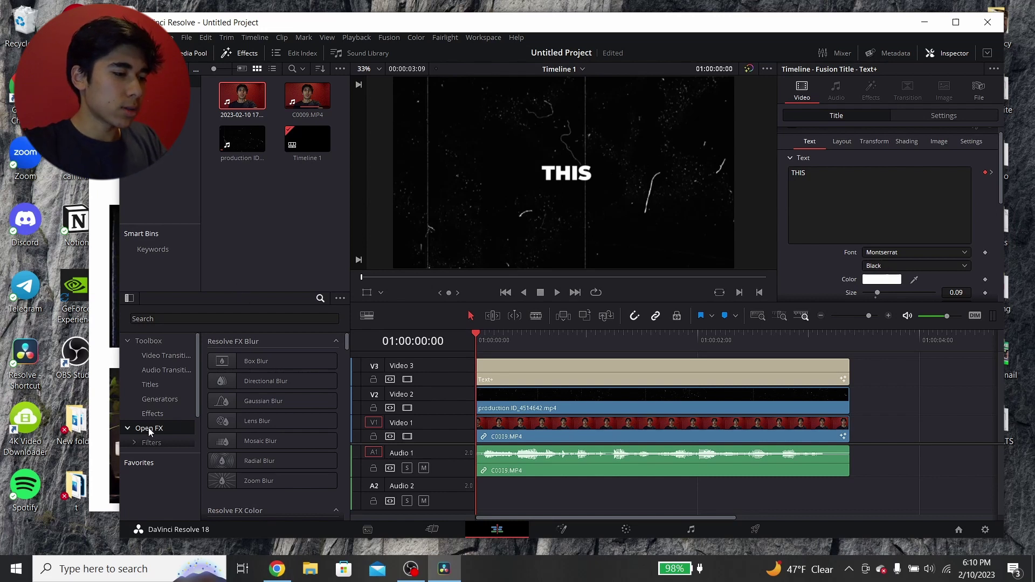
Search the effects library for Waviness and apply it to the Text+ title on Video 3.
left_click(242, 95)
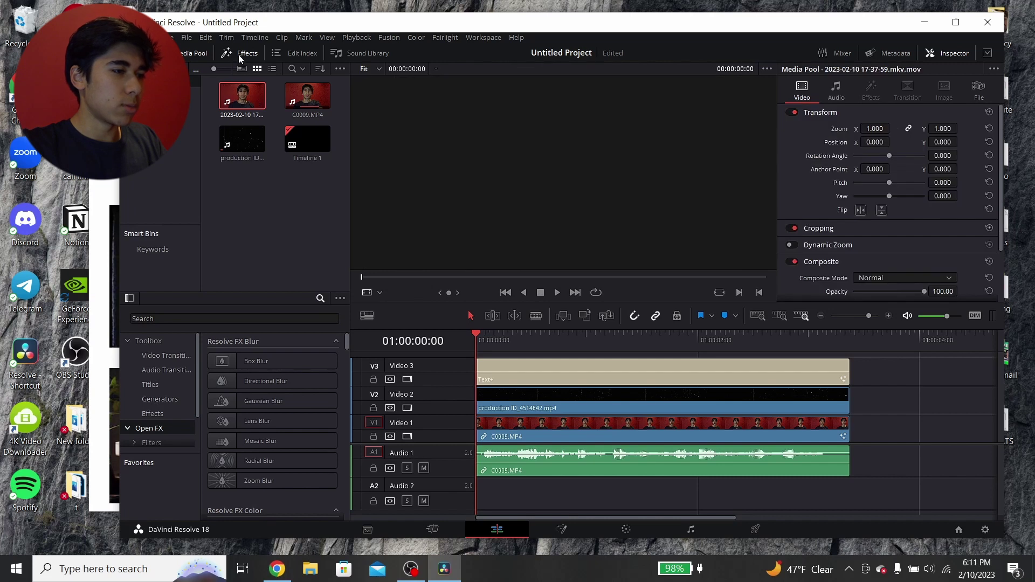
left_click(238, 54)
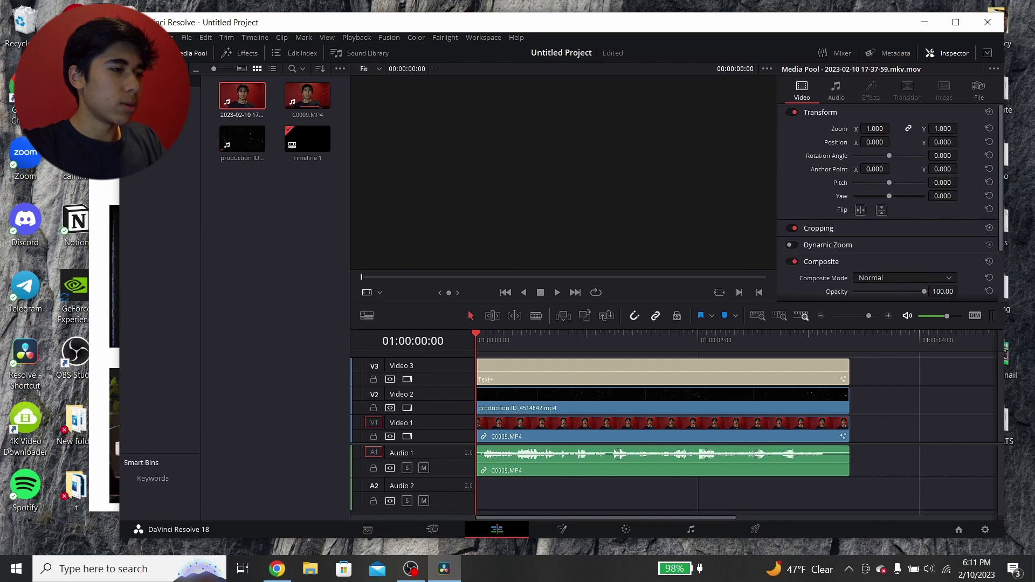
left_click(237, 54)
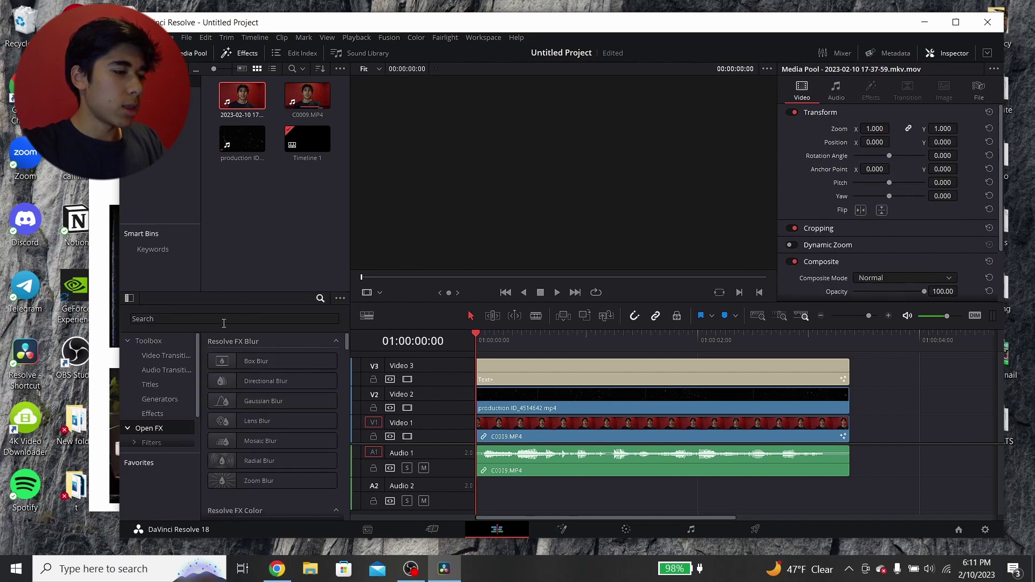
left_click(197, 319)
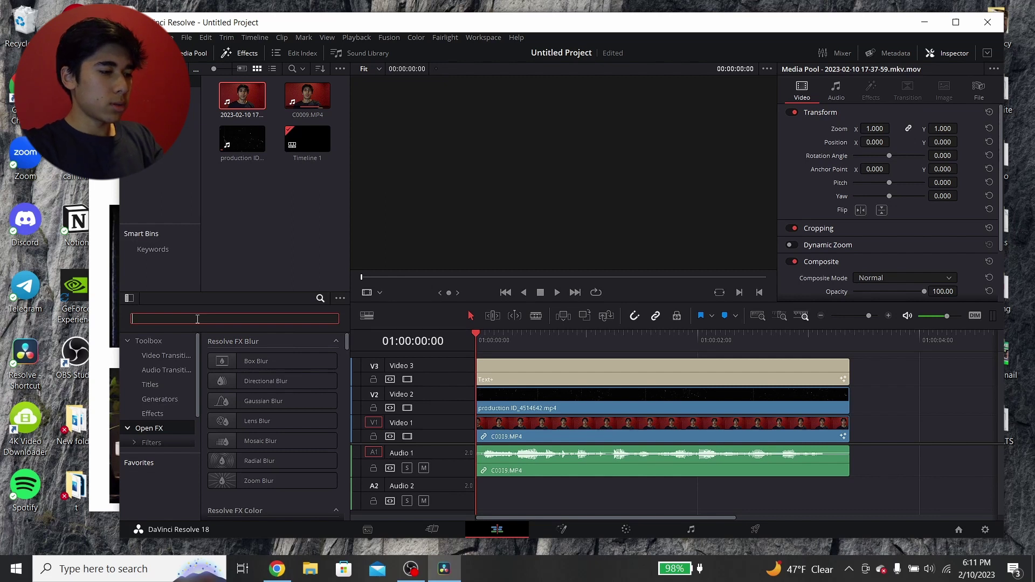
type("wsvi")
key("BackSpace")
key("BackSpace")
key("BackSpace")
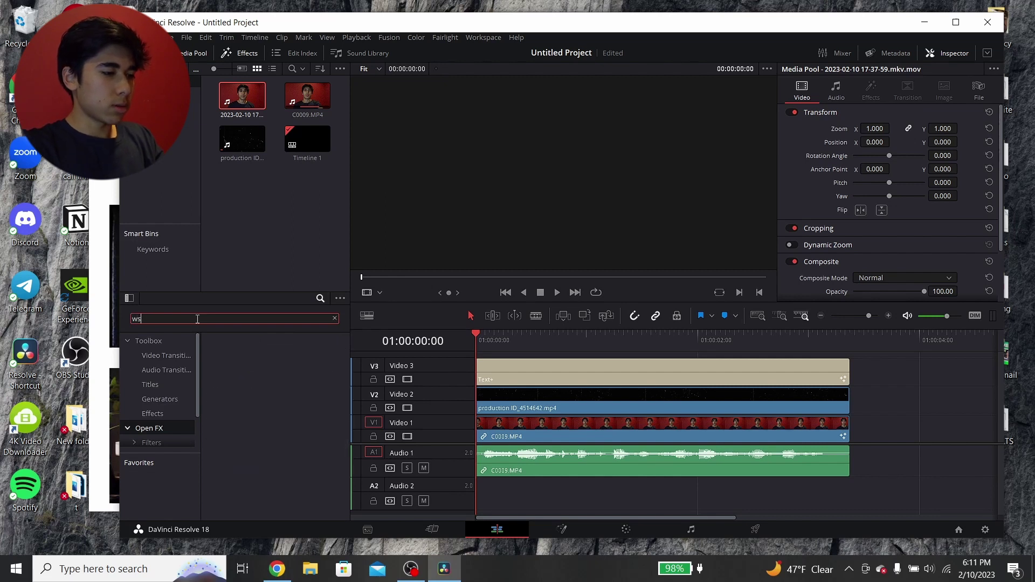
type("avis")
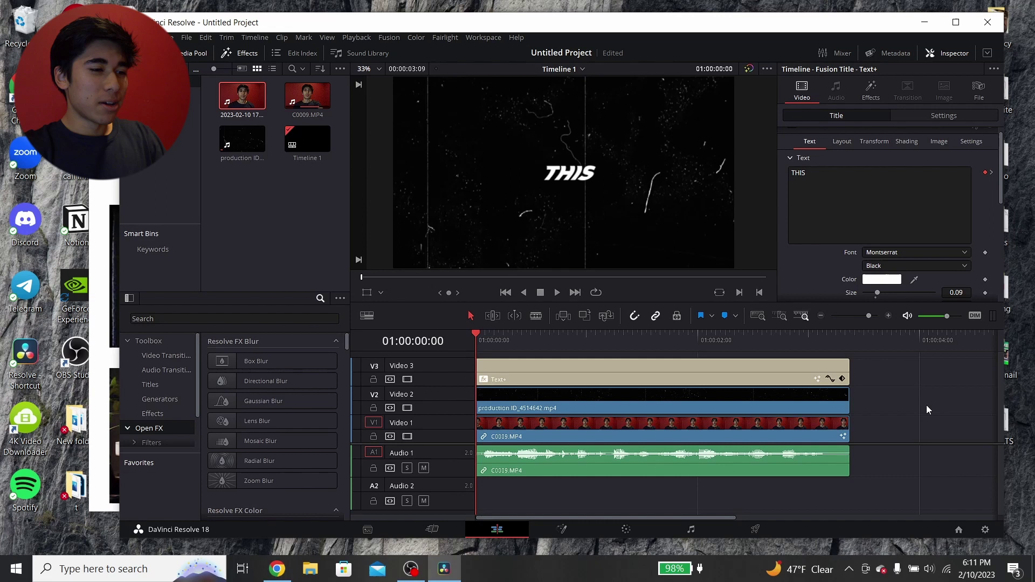
Select the title, preview its Waviness effect from the timeline start, and lower the Waviness scale to 10.9.
left_click(523, 369)
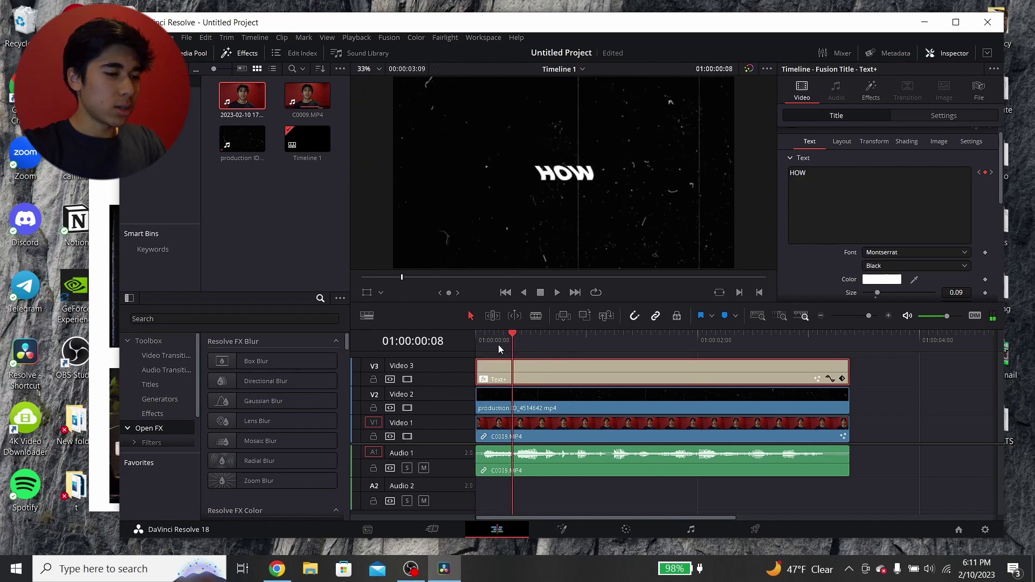
left_click_drag(498, 344, 471, 341)
left_click(871, 91)
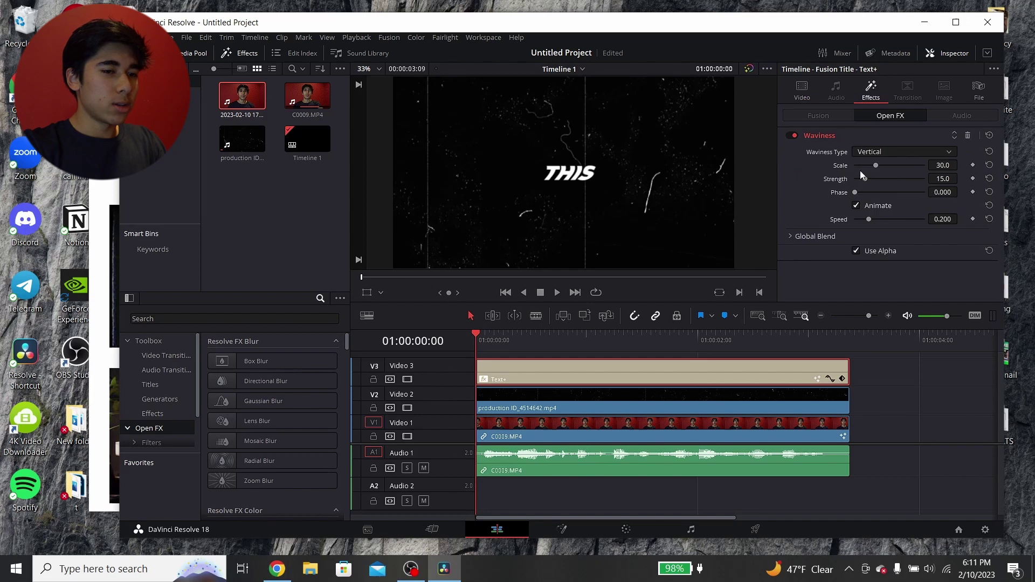
key("space")
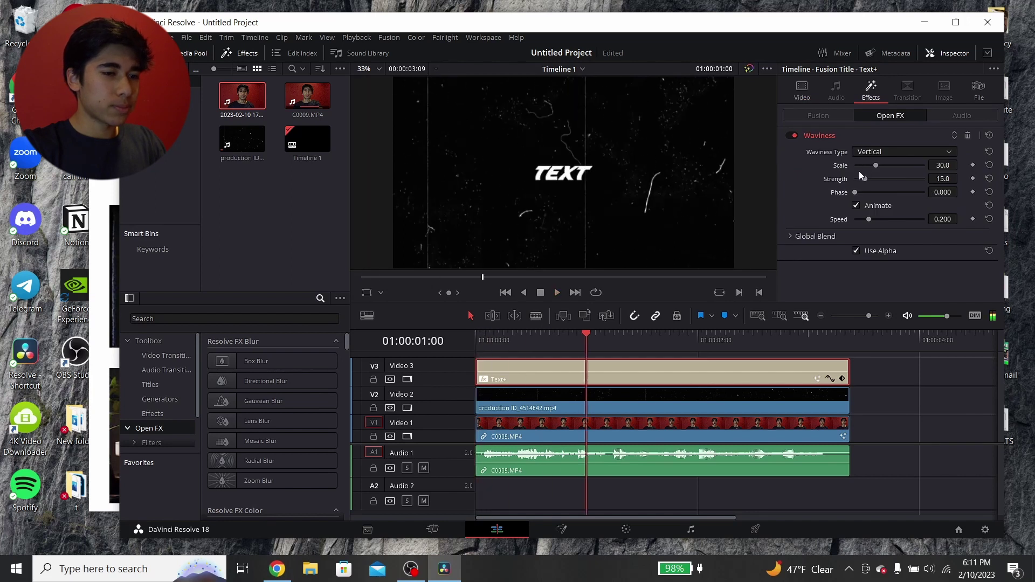
left_click_drag(878, 165, 862, 164)
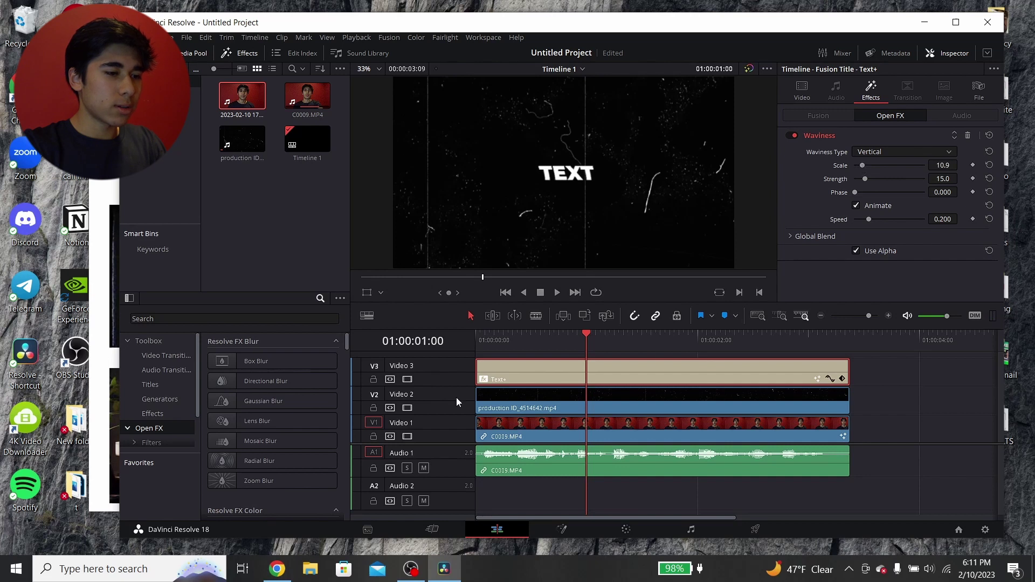
Lower the title's Waviness strength to 5.4, playing the captions before and after the change.
left_click(485, 334)
key("space")
key("space")
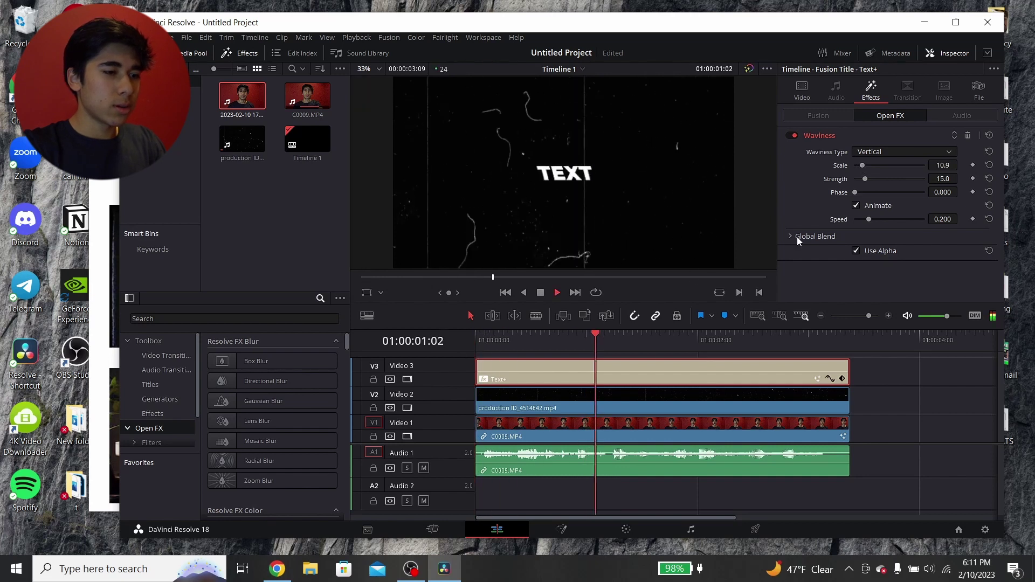
left_click_drag(864, 178, 859, 180)
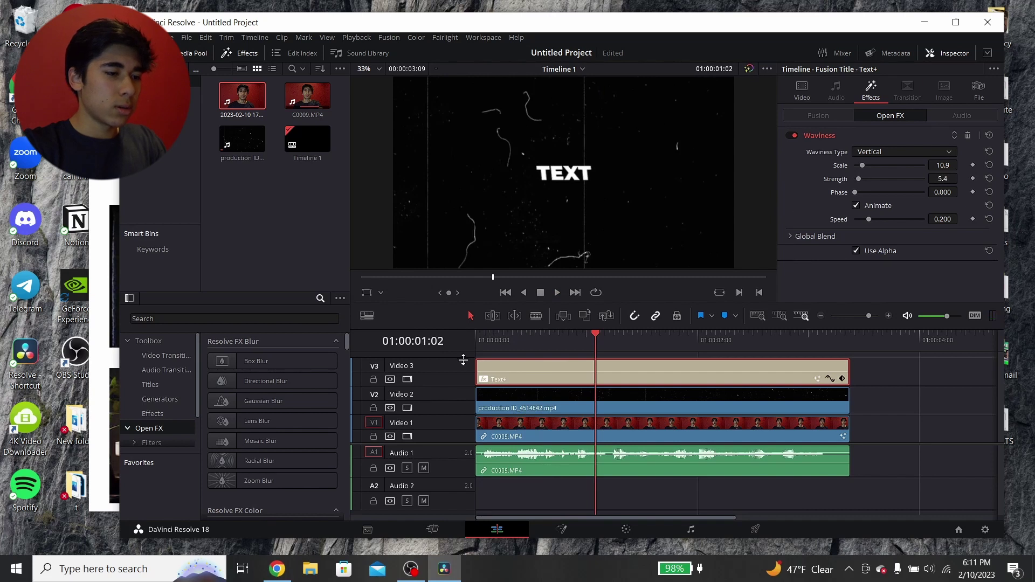
left_click(490, 340)
key("space")
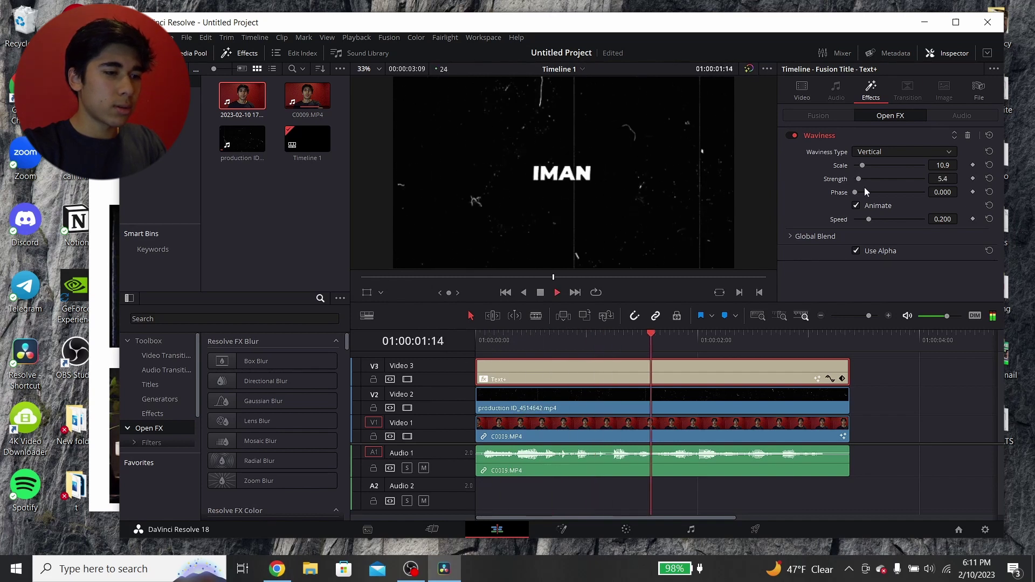
key("space")
Try a Waviness phase of 0.140 on the title and play from 01:00:00:15.
left_click_drag(855, 193, 864, 193)
left_click(544, 337)
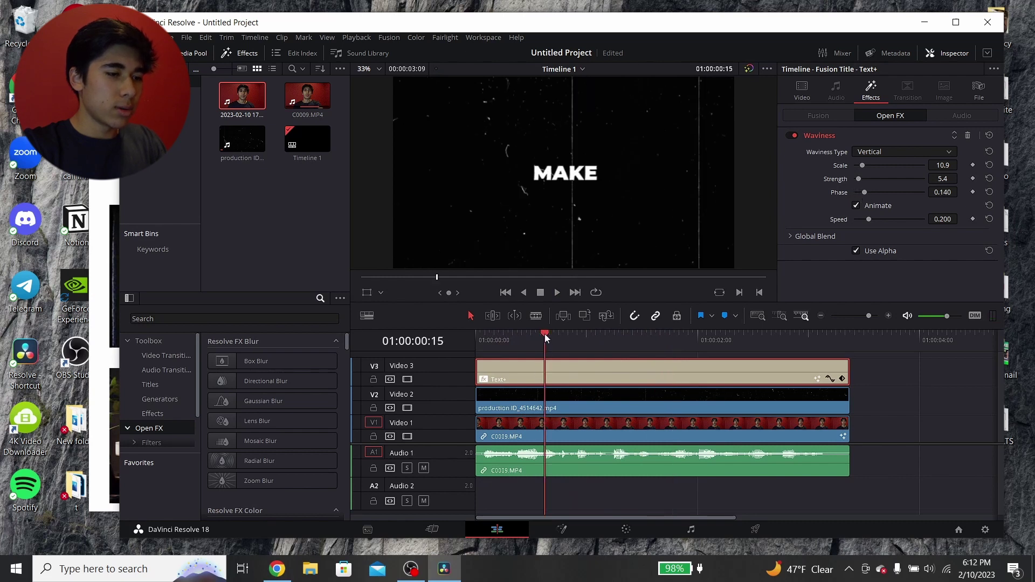
key("space")
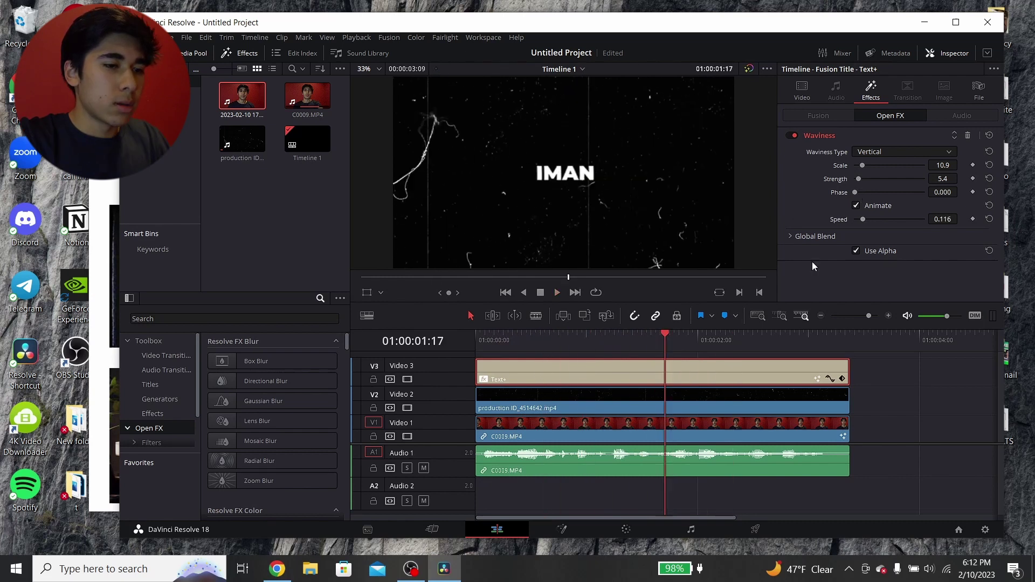
Replay the captions from near the timeline start to check the Waviness speed.
left_click(517, 341)
key("space")
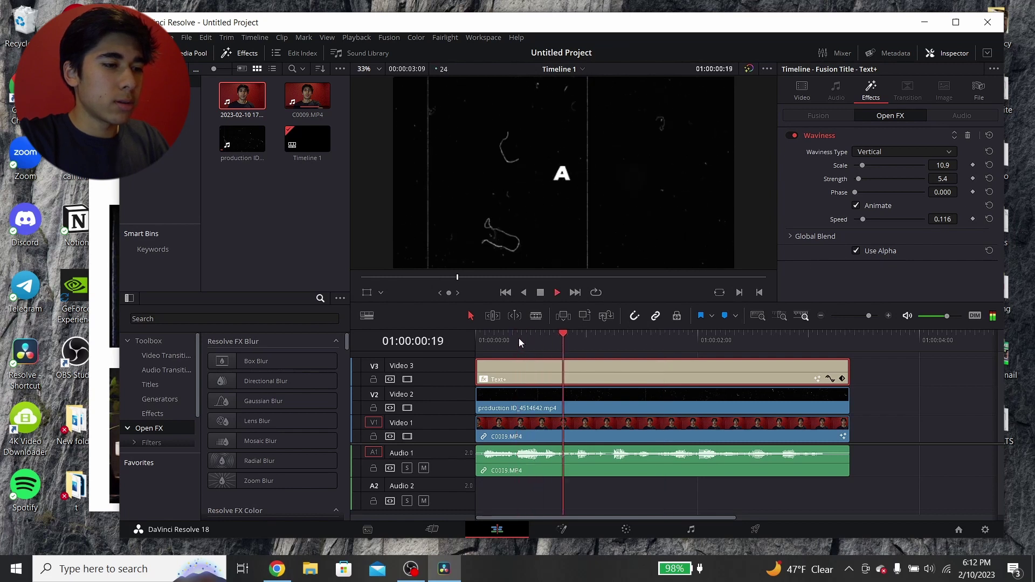
key("space")
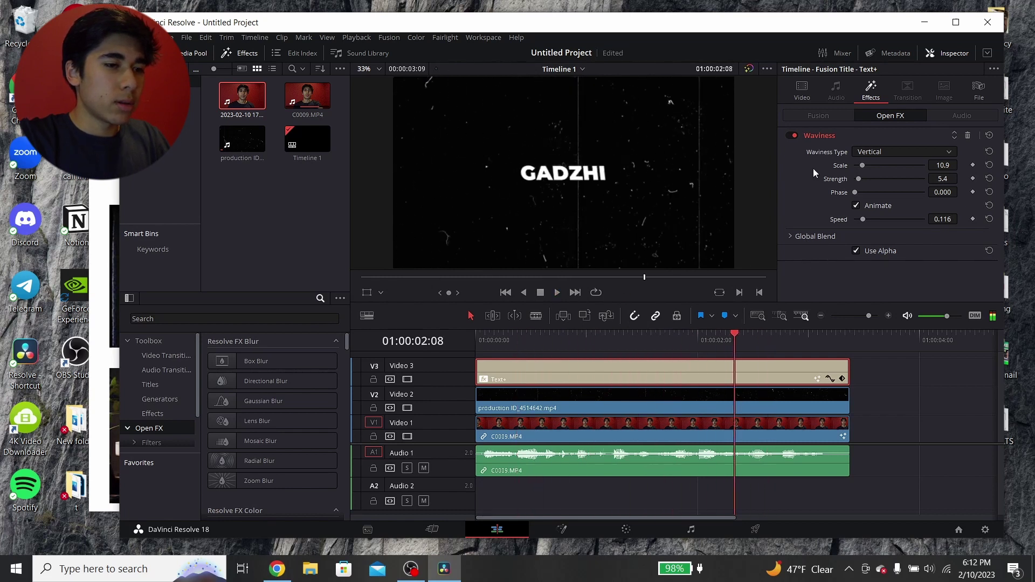
Switch the title's Waviness type to Horizontal and play the captions to check the new distortion.
left_click(867, 152)
left_click(878, 177)
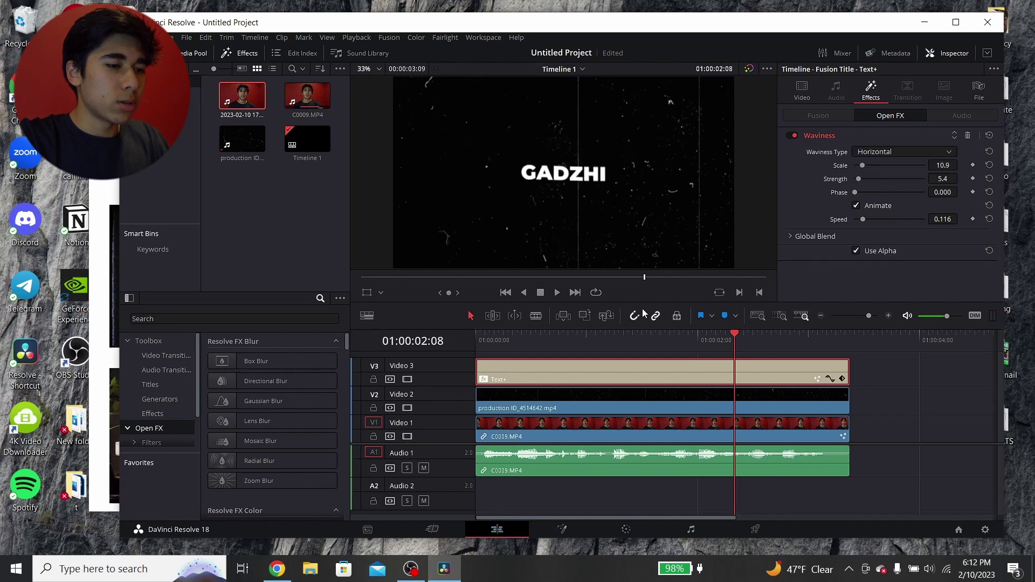
left_click(608, 335)
key("space")
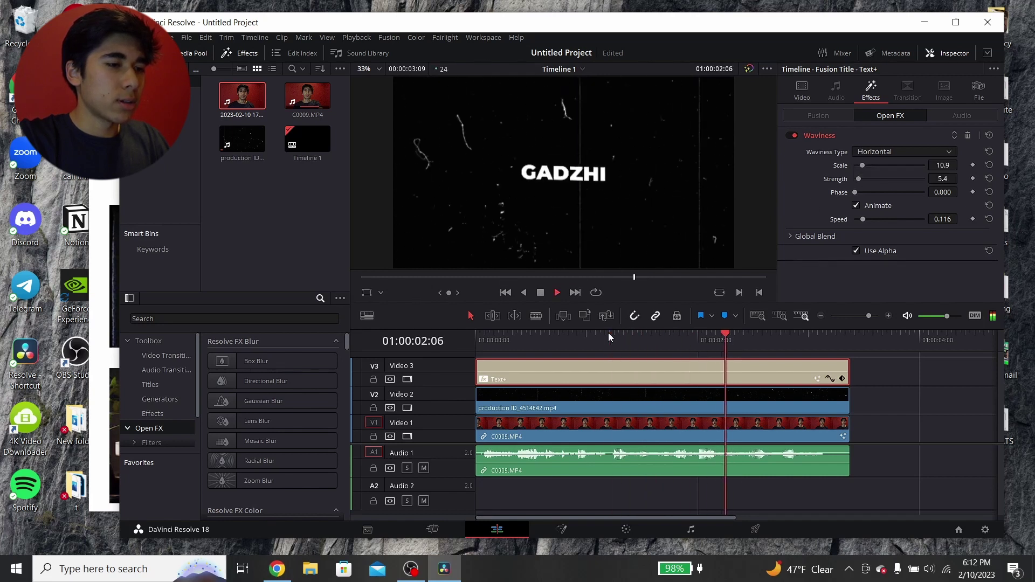
key("space")
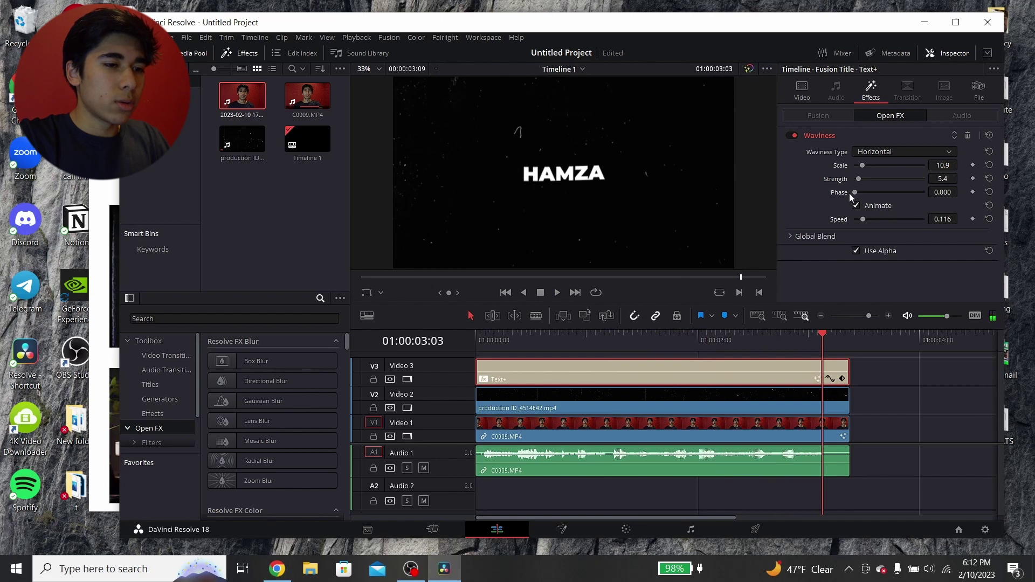
Adjust the title's Waviness to scale 3.1, strength 37.2 and phase 0.364, replaying the captions to judge the distortion.
left_click_drag(862, 166, 877, 168)
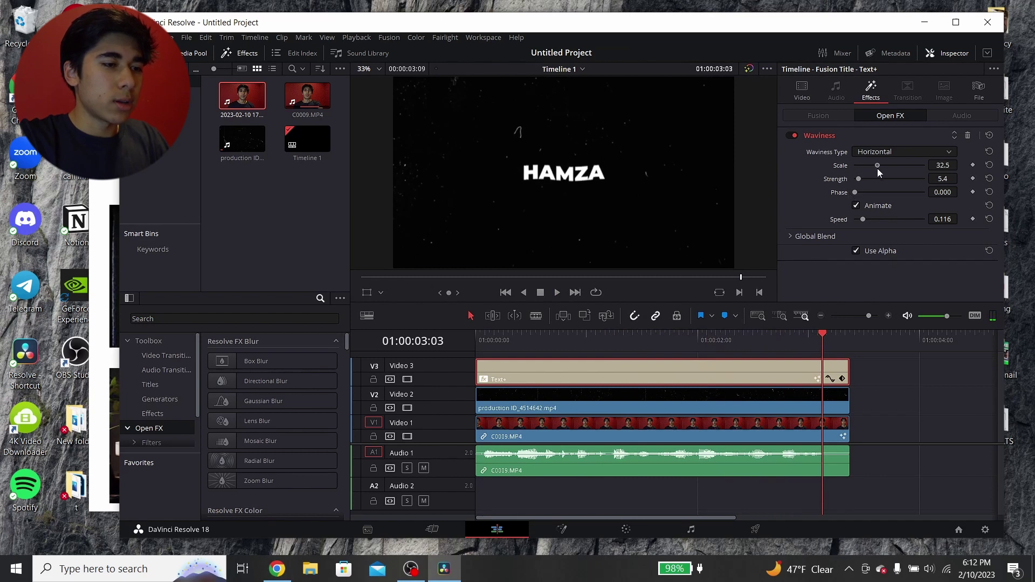
left_click(557, 342)
key("space")
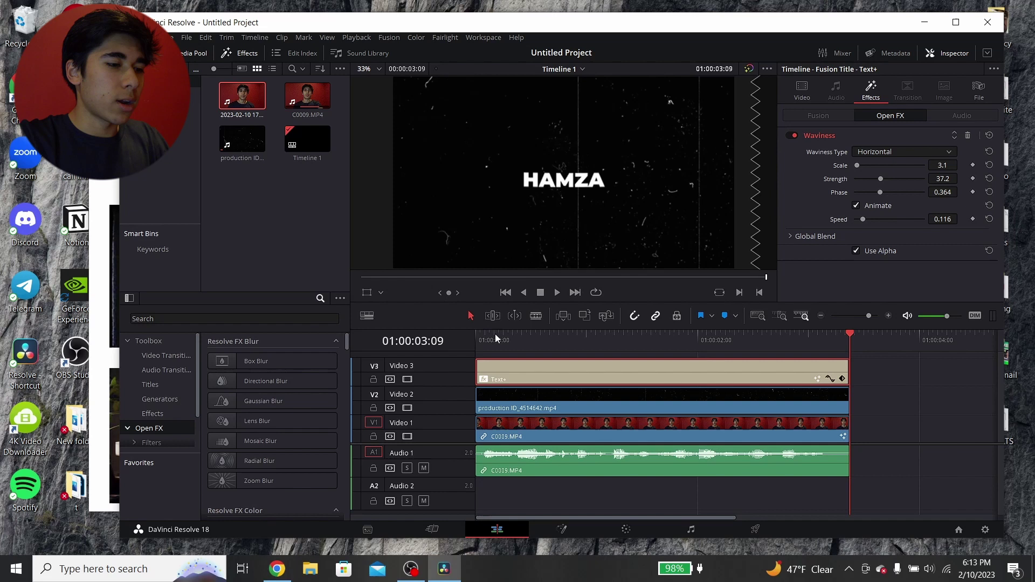
key("space")
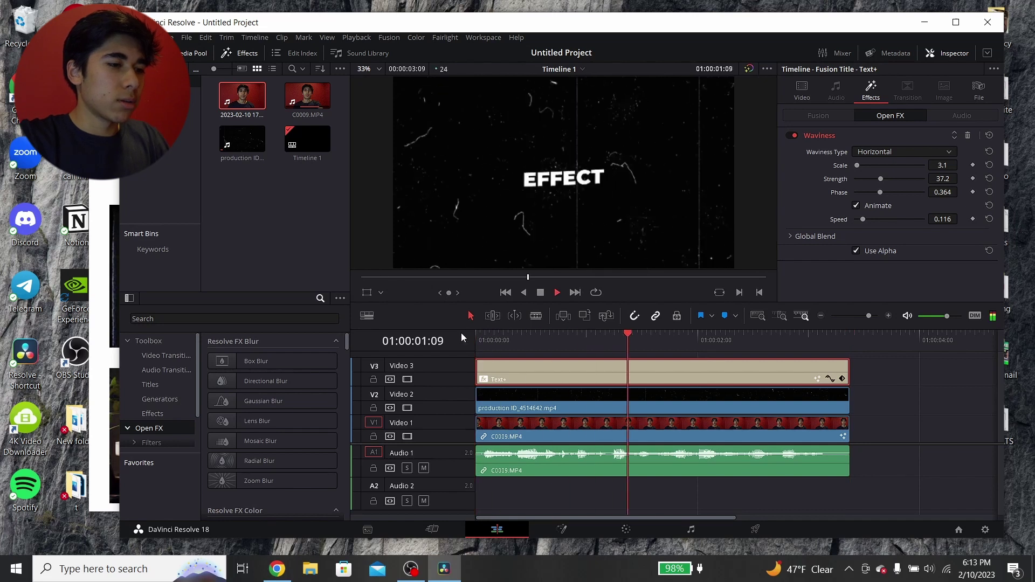
key("space")
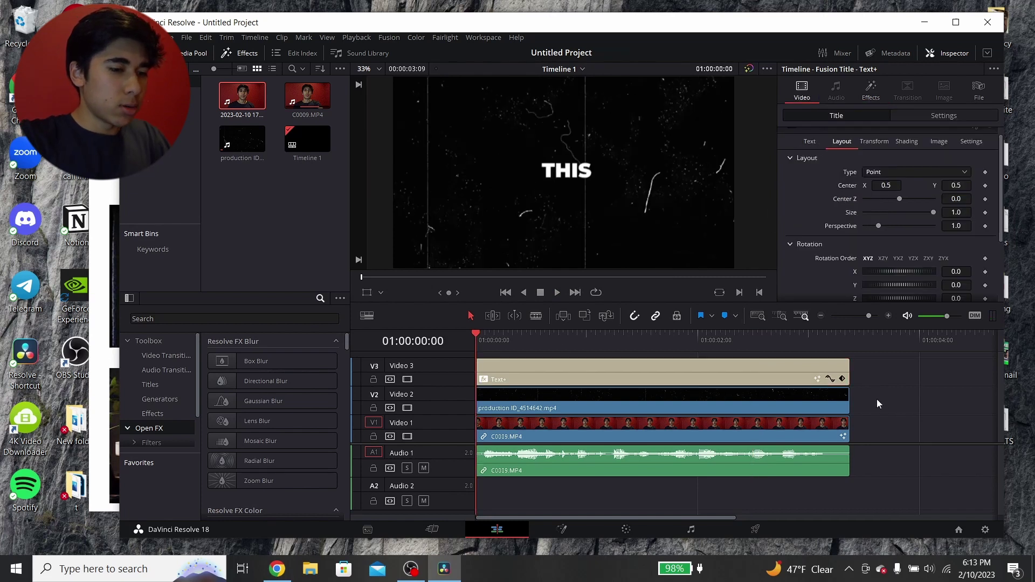
Combine the Text+ title and the film-scratch background clip into a compound clip named Compound Clip 1.
mouse_move(876, 399)
left_mouse_down()
mouse_move(732, 353)
mouse_move(827, 394)
mouse_move(884, 395)
left_mouse_up()
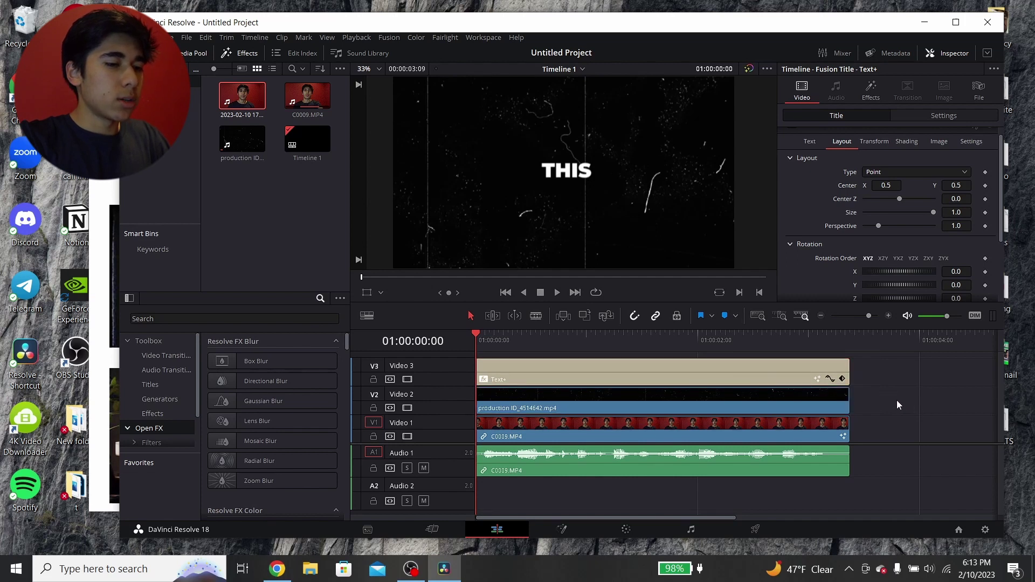
left_click_drag(891, 401, 804, 368)
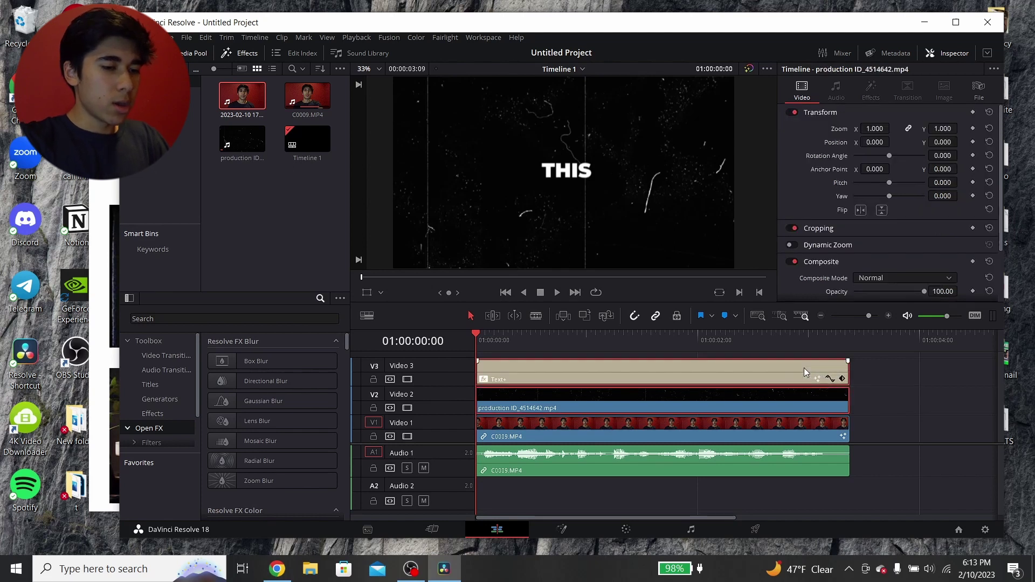
right_click(803, 368)
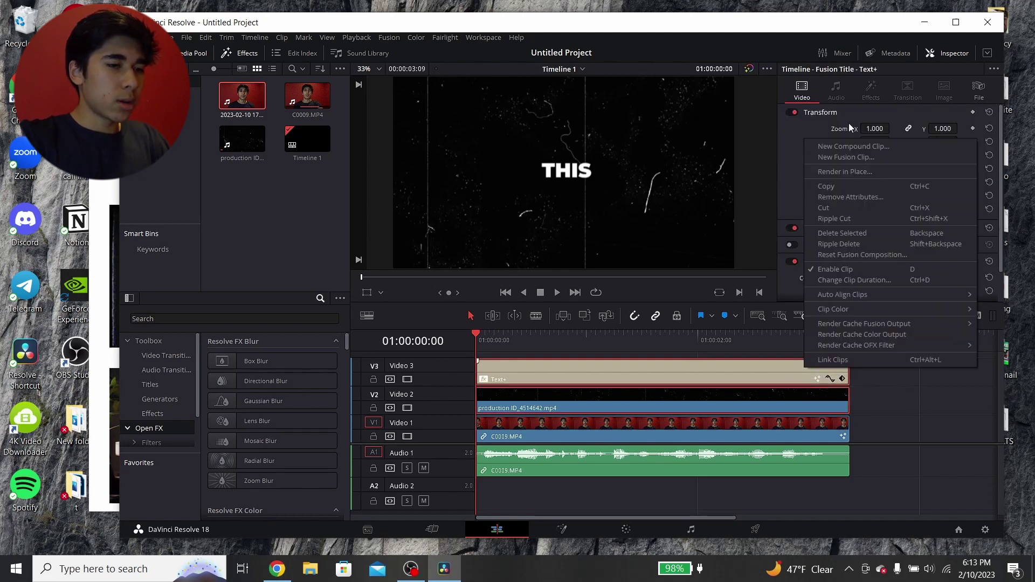
left_click(845, 142)
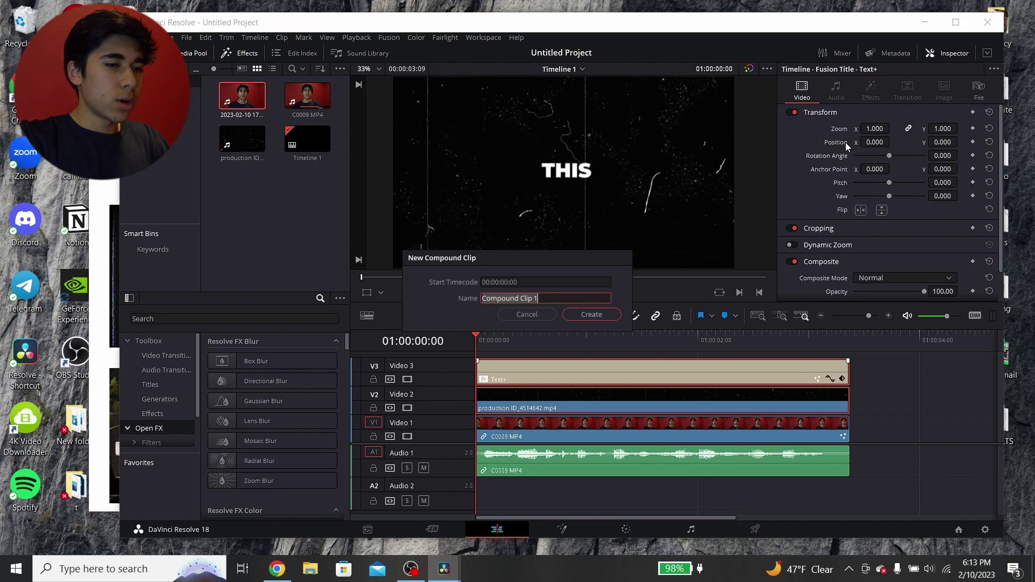
left_click(584, 318)
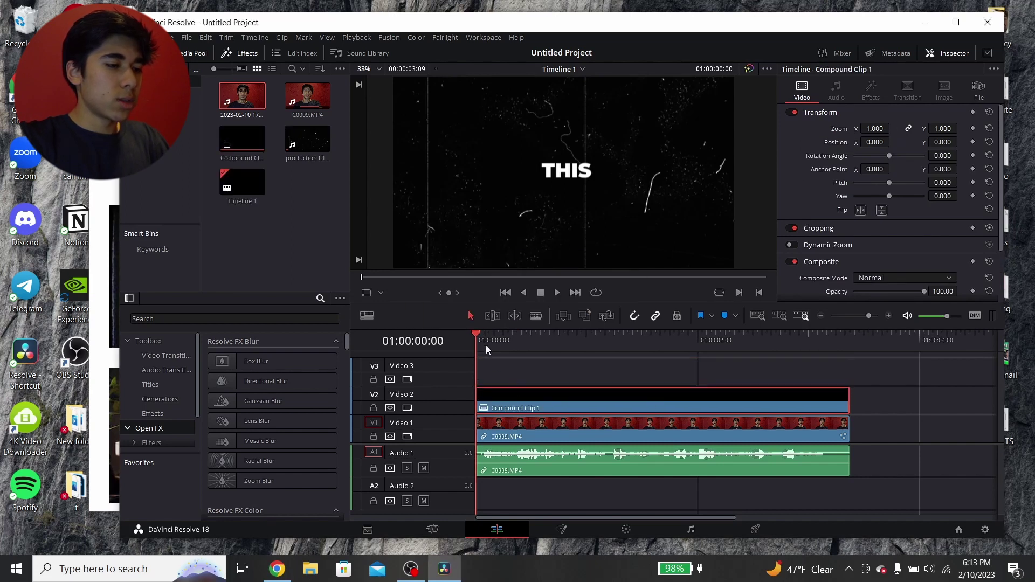
Keyframe the compound clip's zoom at 1.000 on its first frame, and change the zoom at its end at 01:00:03:09.
left_click_drag(486, 345, 451, 344)
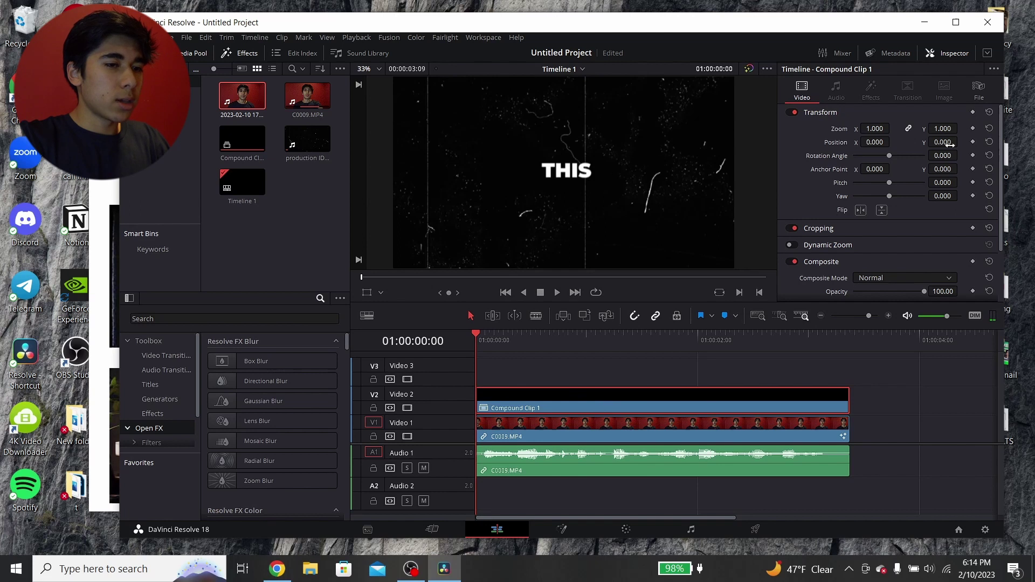
left_click(973, 129)
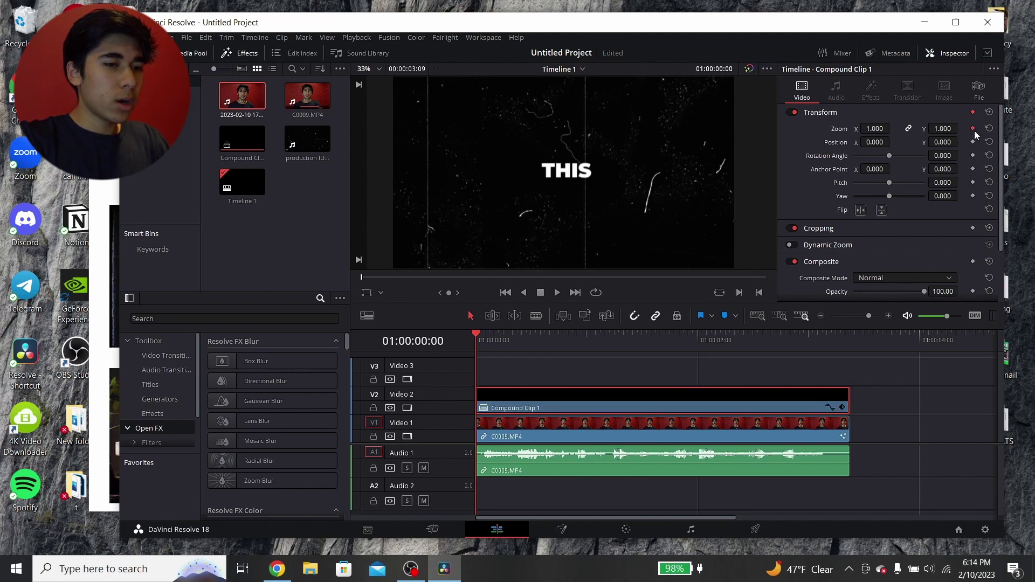
left_click_drag(593, 339, 843, 338)
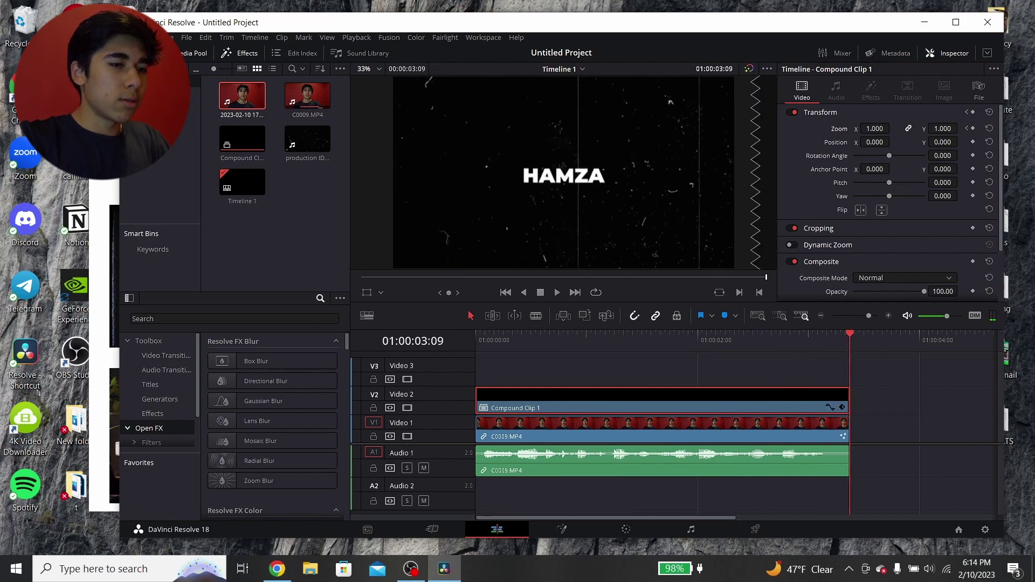
mouse_move(874, 129)
left_mouse_down()
mouse_move(906, 128)
mouse_move(874, 128)
left_mouse_up()
left_click_drag(490, 344, 432, 342)
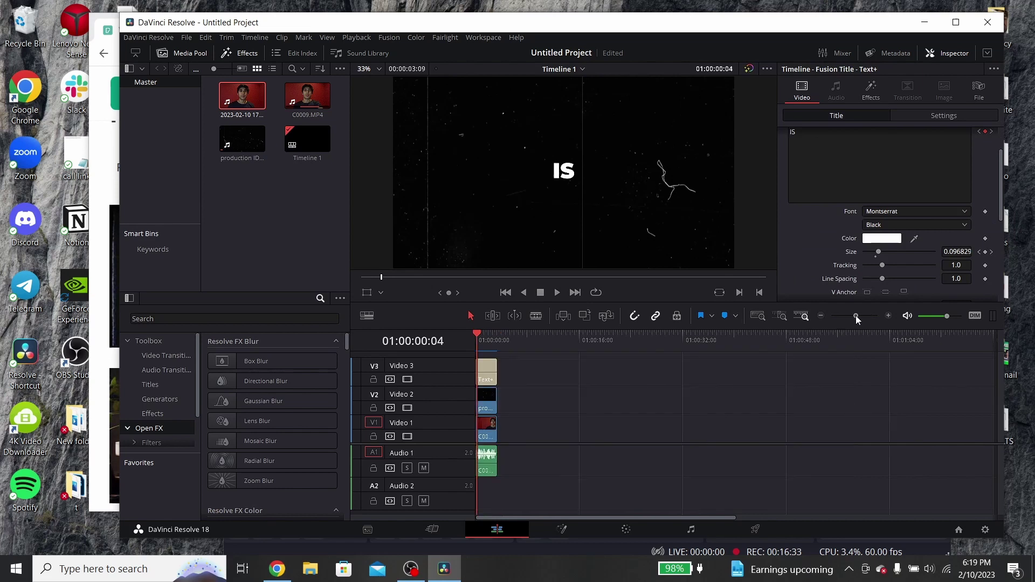
Switch to Pexels in Chrome and browse the background videos for "vhs background" and "glitch background".
left_click_drag(855, 315, 859, 318)
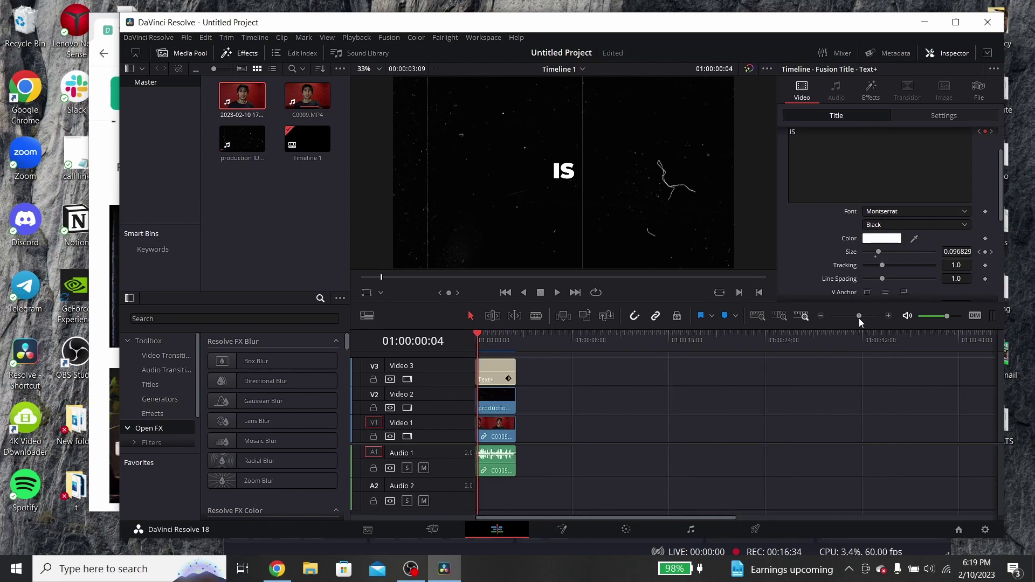
left_click(88, 207)
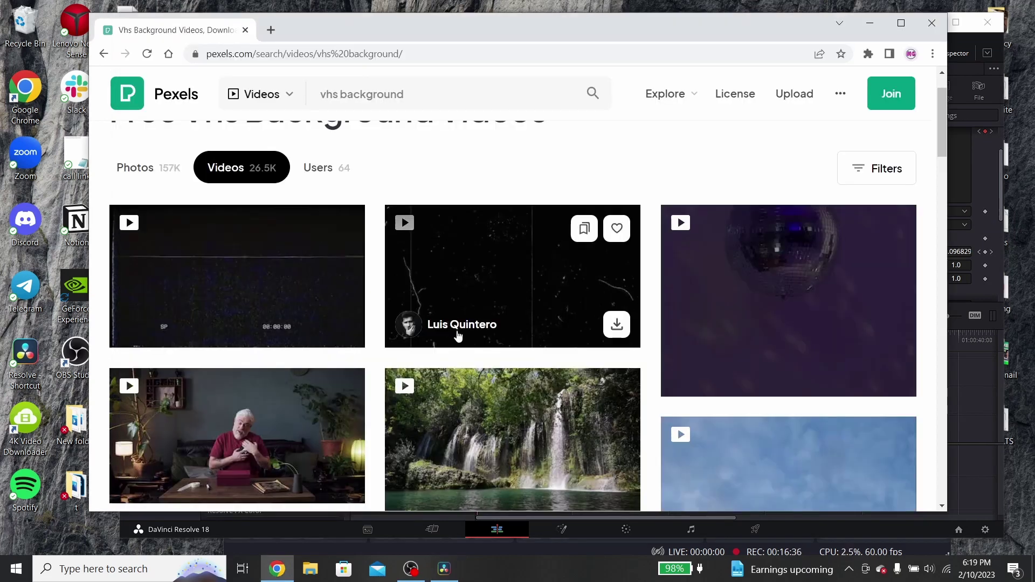
scroll(458, 335, "down", 10)
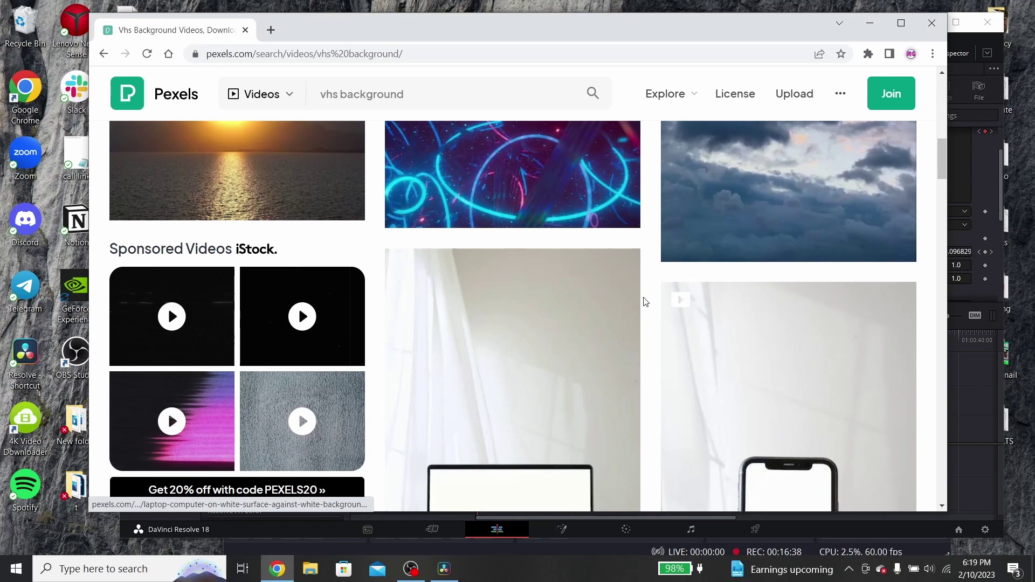
scroll(646, 301, "down", 4)
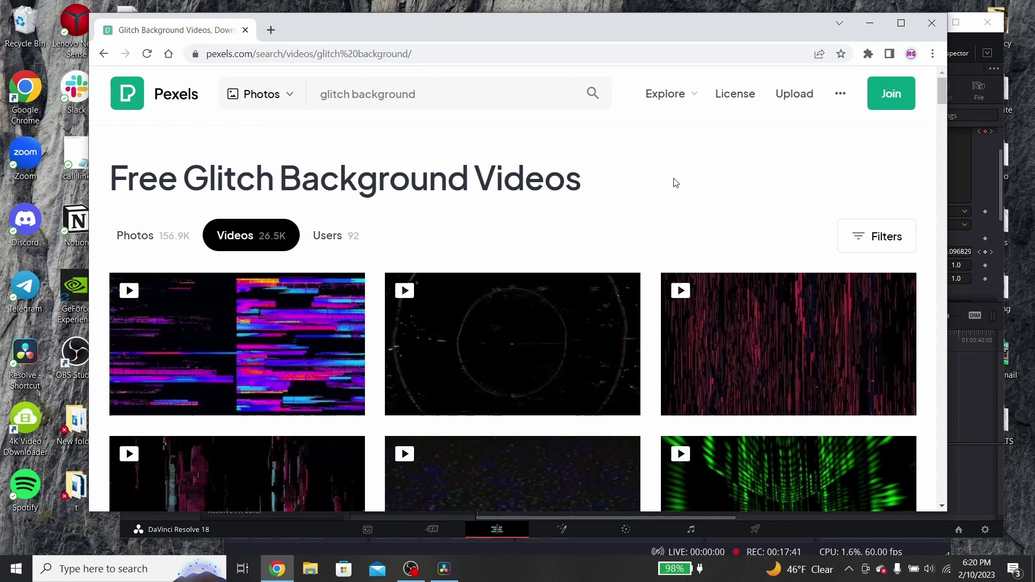
scroll(676, 183, "down", 5)
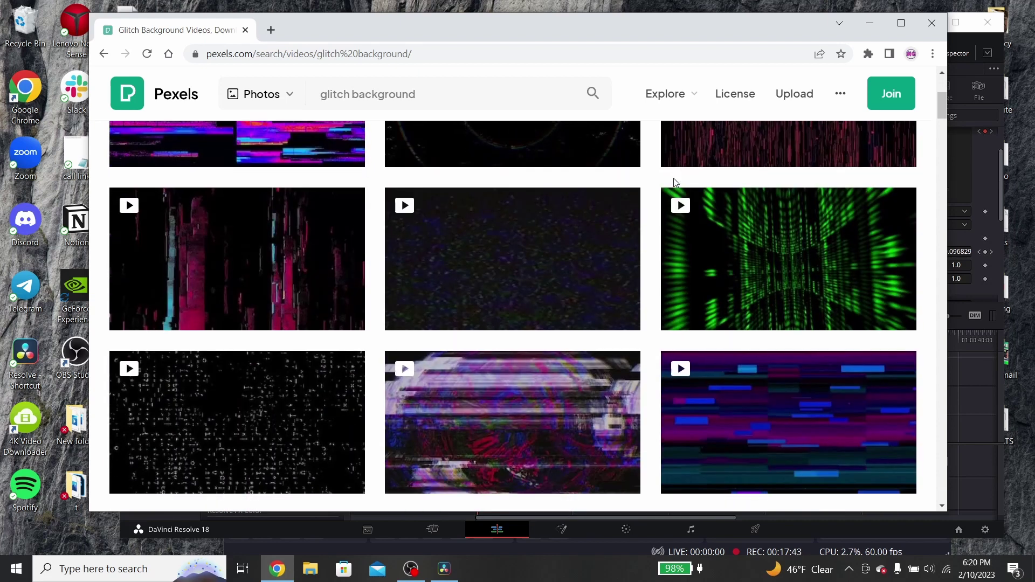
scroll(674, 178, "down", 3)
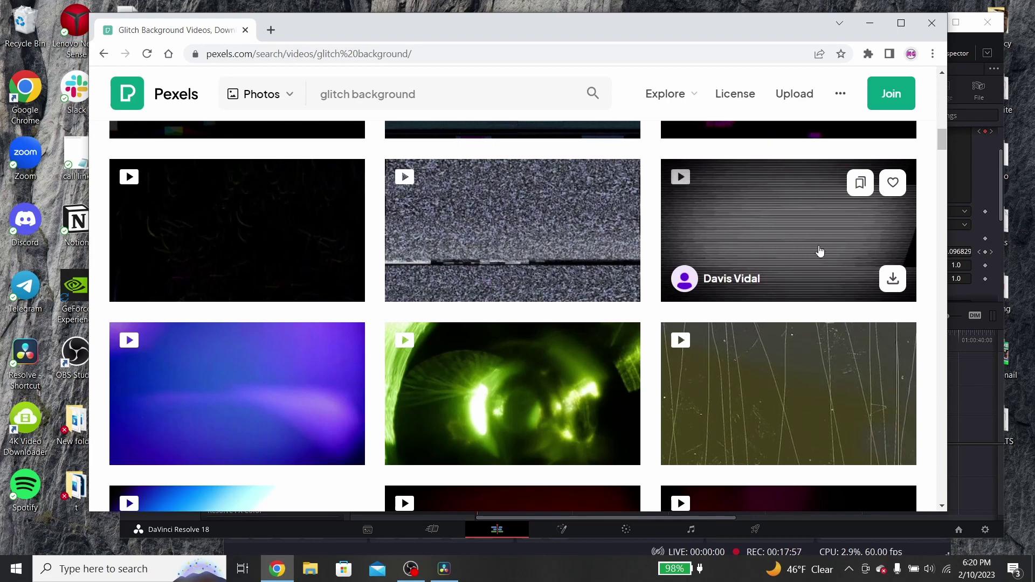
Open the Glitch Effect Video with the grey horizontal lines, preview it and start its free download.
left_click(832, 247)
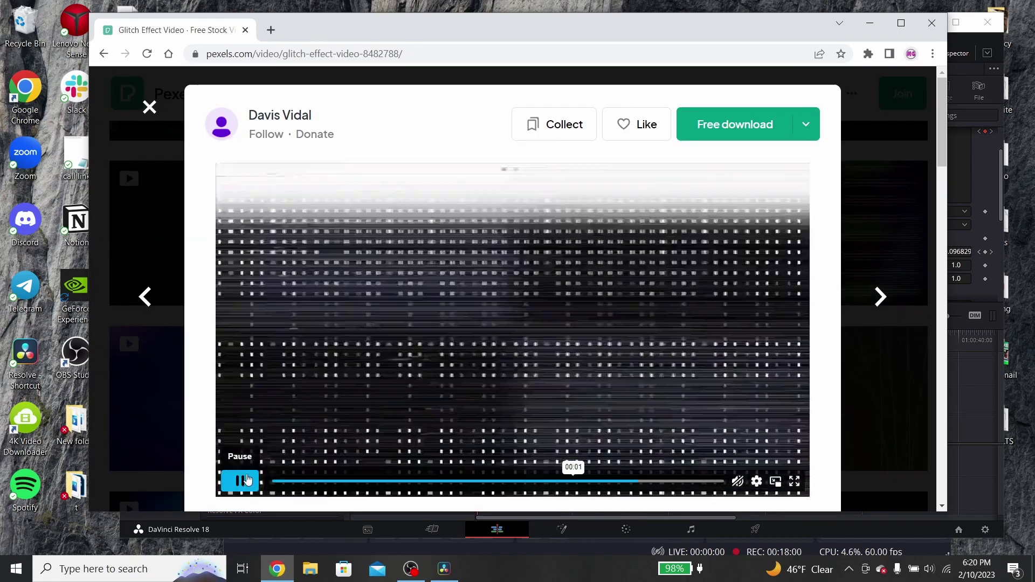
left_click(247, 479)
scroll(247, 479, "down", 3)
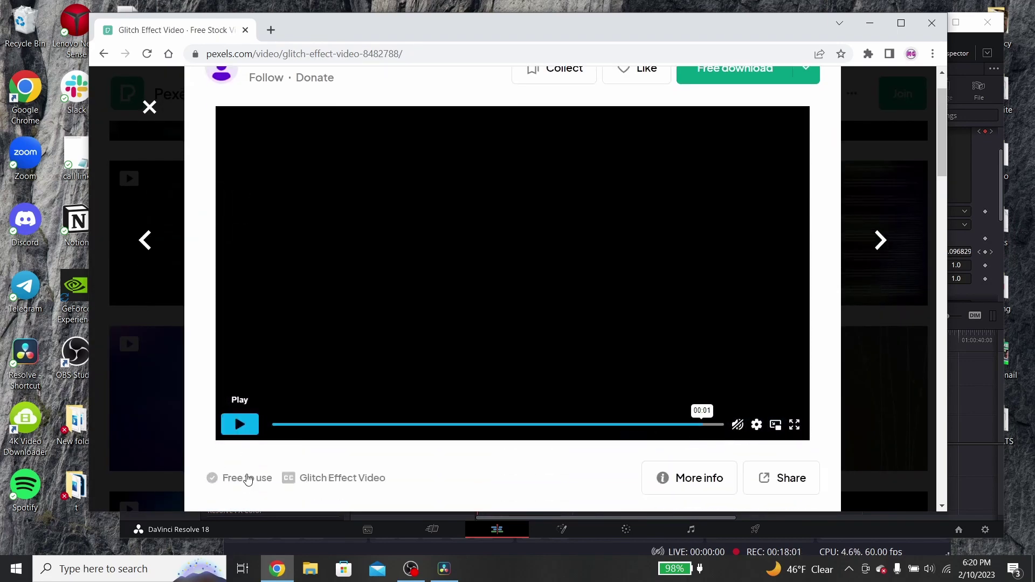
scroll(616, 183, "up", 3)
left_click(722, 128)
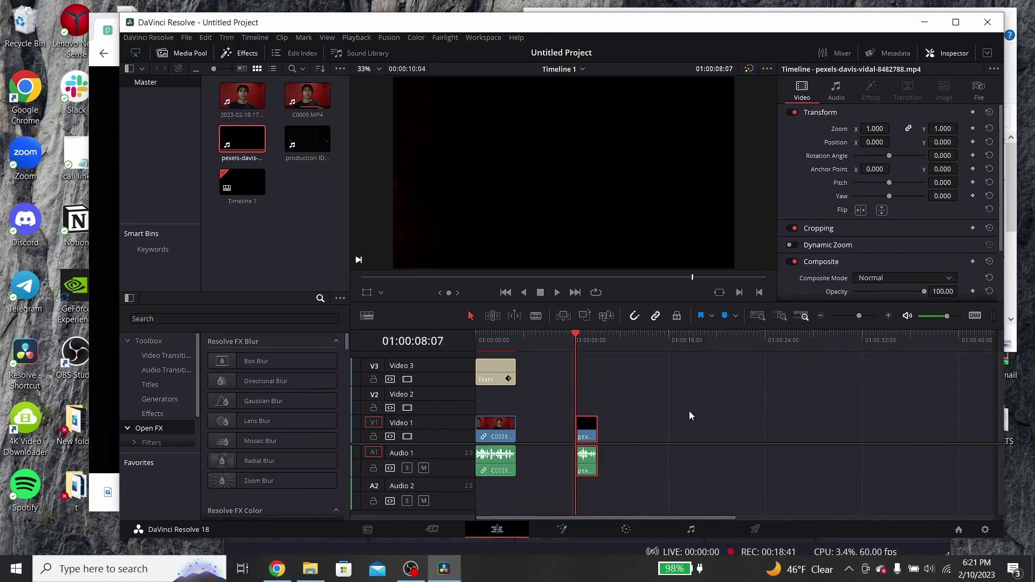
Preview the downloaded glitch clip on the DaVinci Resolve timeline and move it to the start of Video 2, beneath the title.
left_click_drag(865, 321, 862, 317)
key("space")
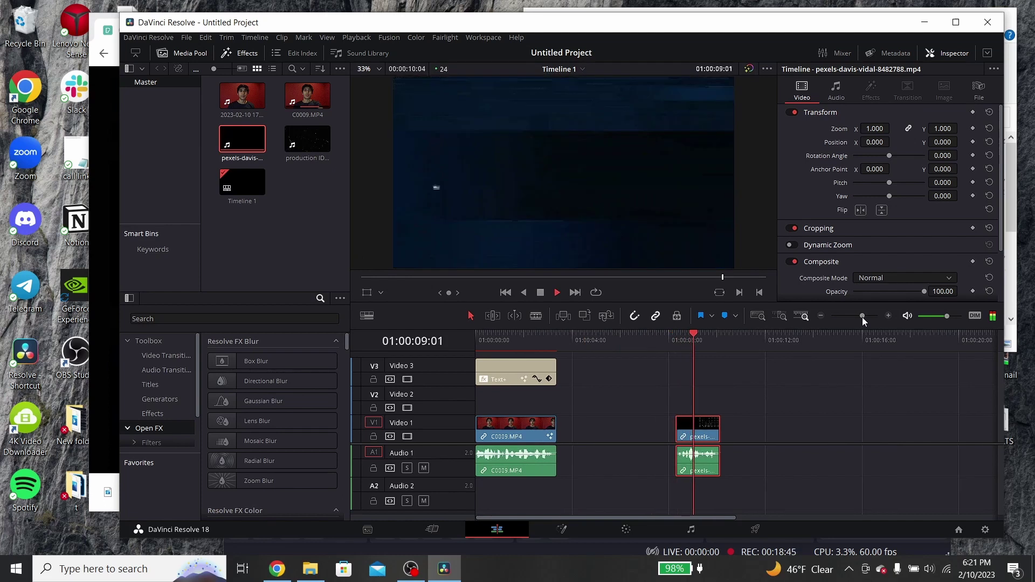
left_click_drag(697, 432, 492, 412)
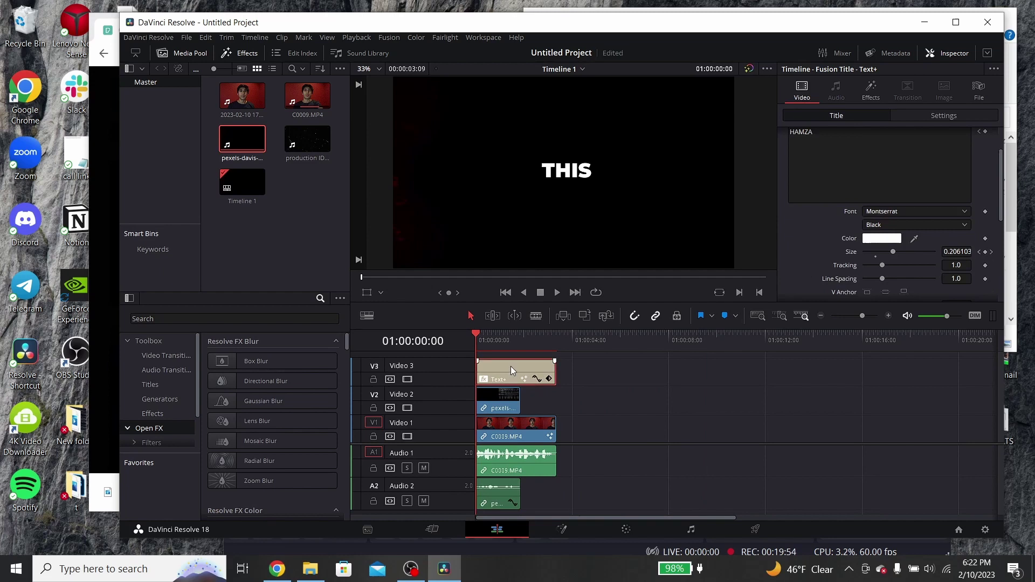
With the title track temporarily hidden, place a second glitch clip after the first on Video 2, ending level with C0009.MP4.
left_click(407, 380)
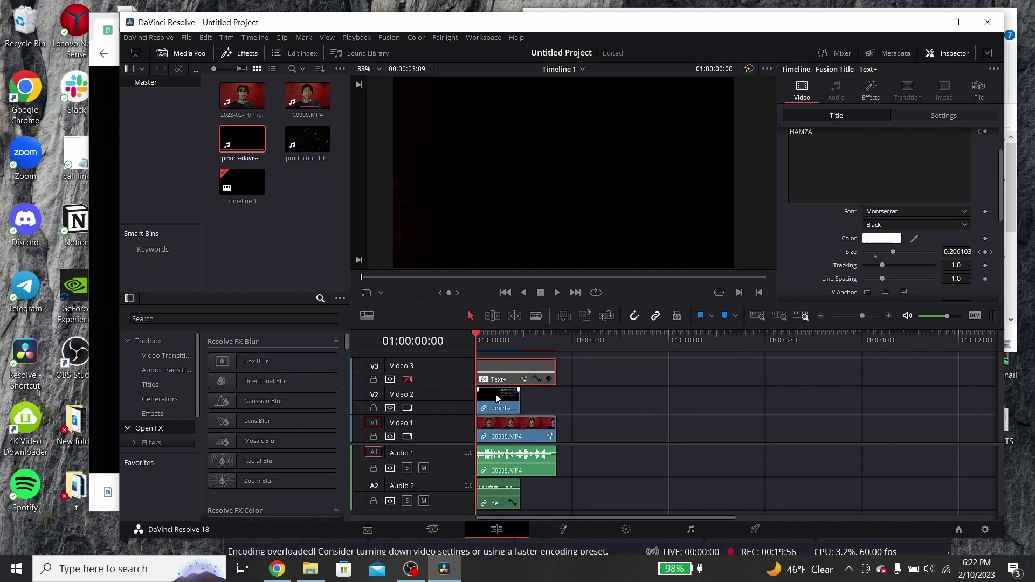
left_click(497, 399)
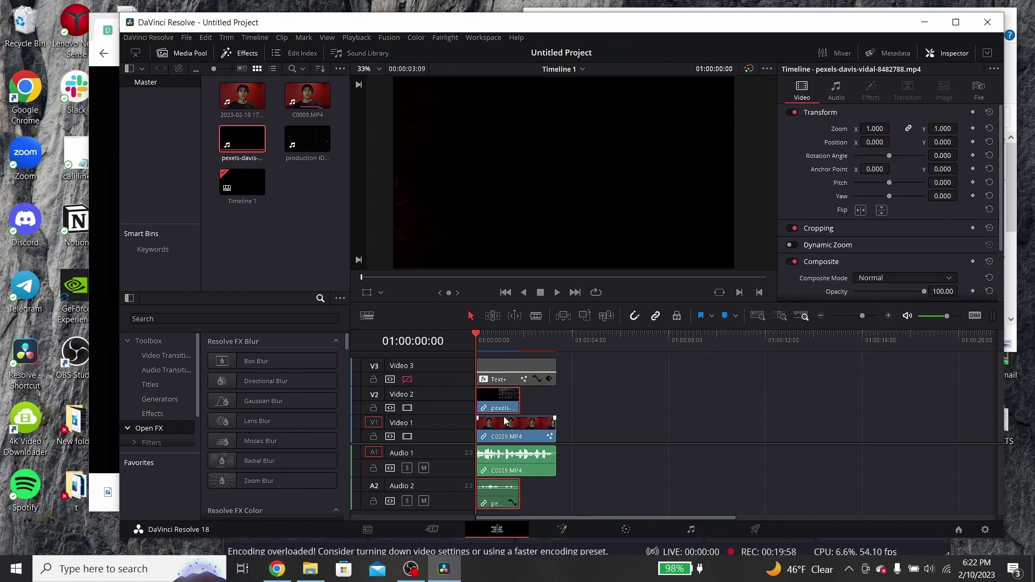
left_click_drag(497, 403, 556, 395)
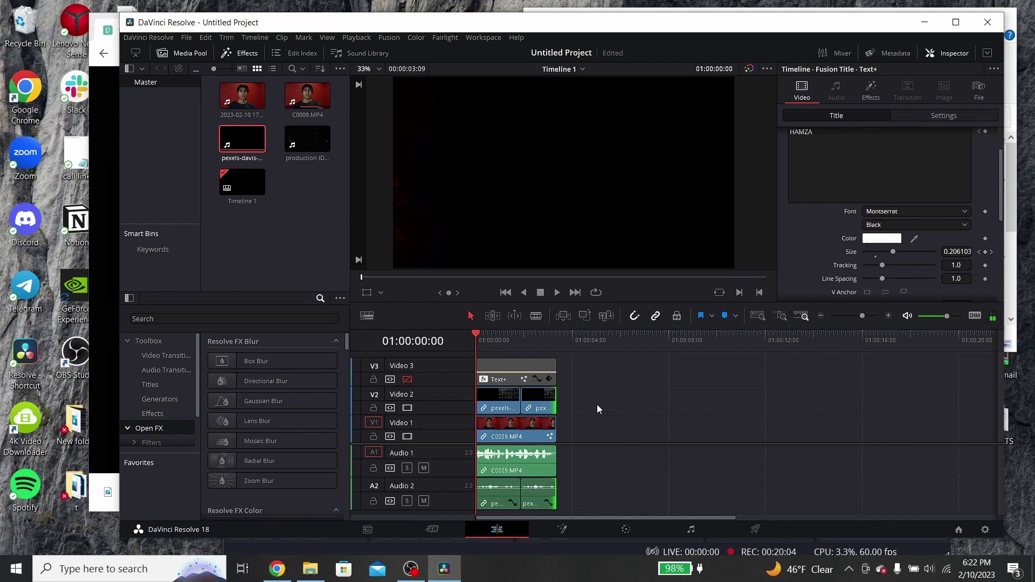
left_click(407, 379)
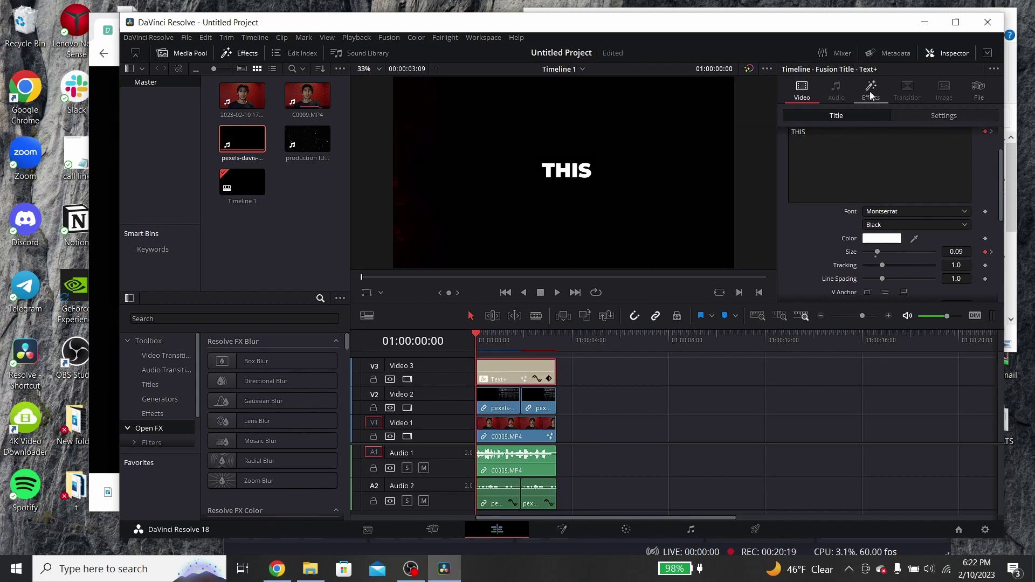
Compare the title with Waviness off and on, and delete the Waviness effect from it.
left_click(873, 90)
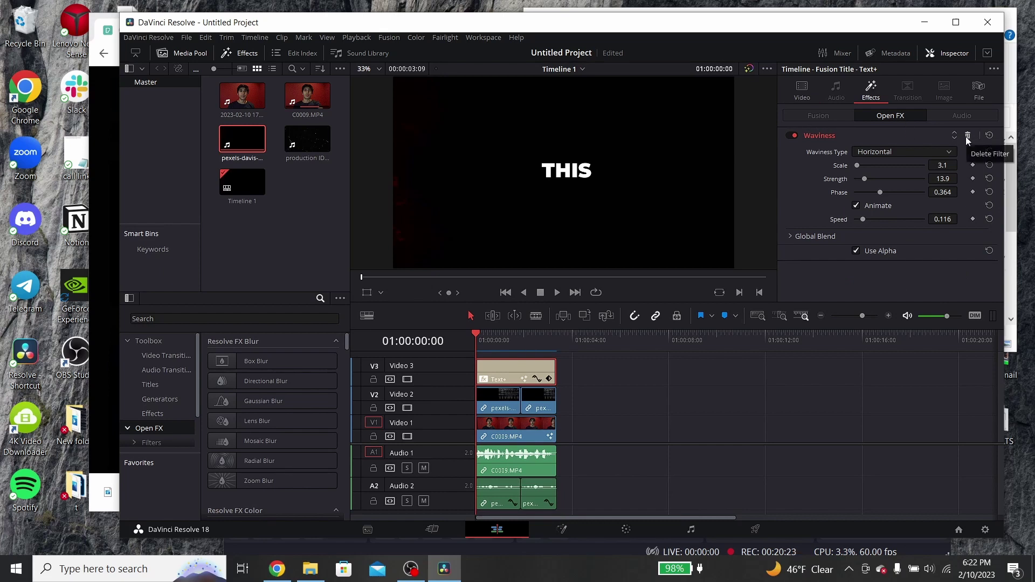
left_click(791, 136)
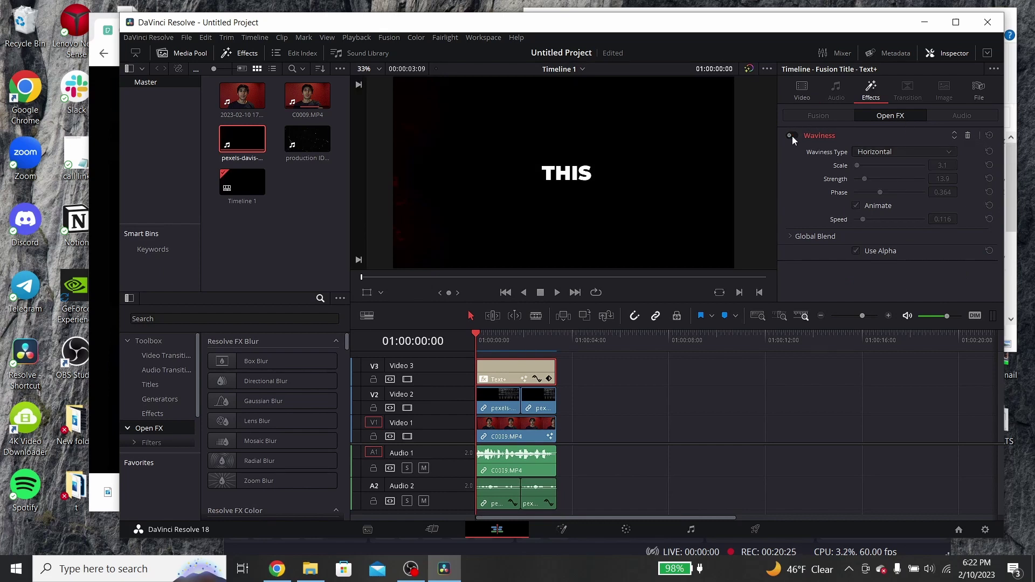
left_click(791, 136)
left_click(966, 135)
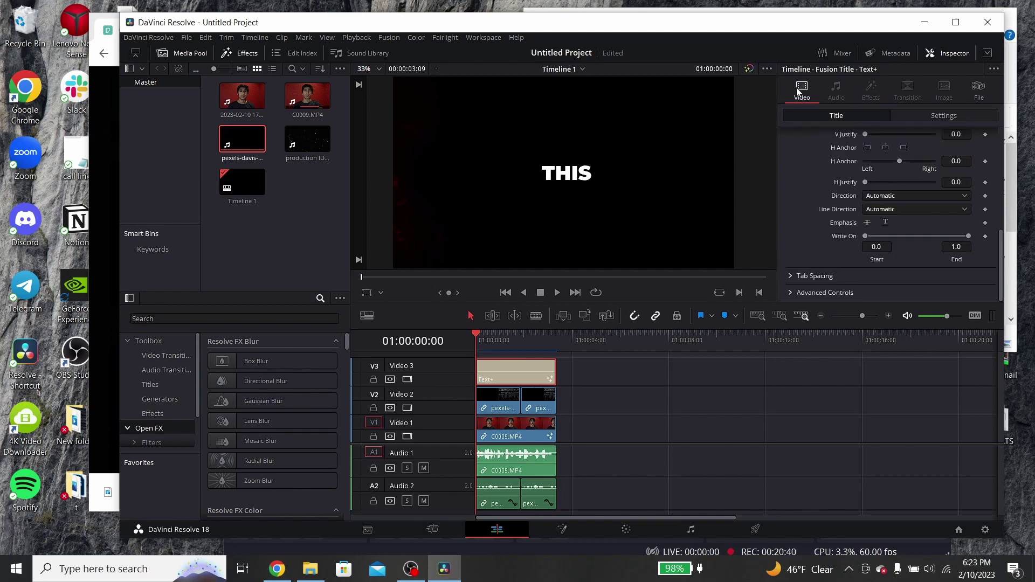
Preview different composite modes on the Text+ title over the glitch background around frame 15.
left_click(930, 119)
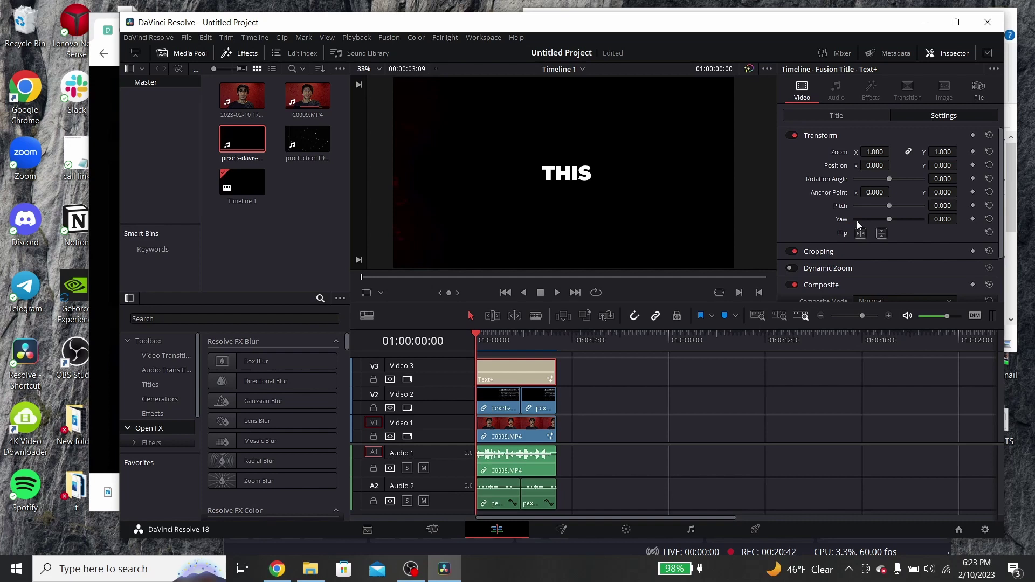
scroll(862, 221, "down", 2)
left_click_drag(489, 342, 491, 341)
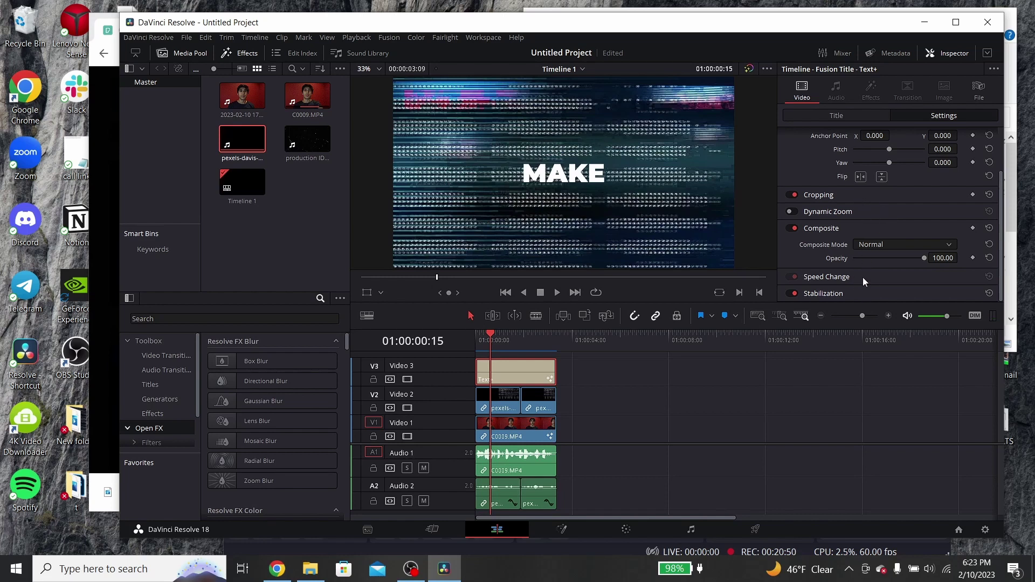
left_click(890, 244)
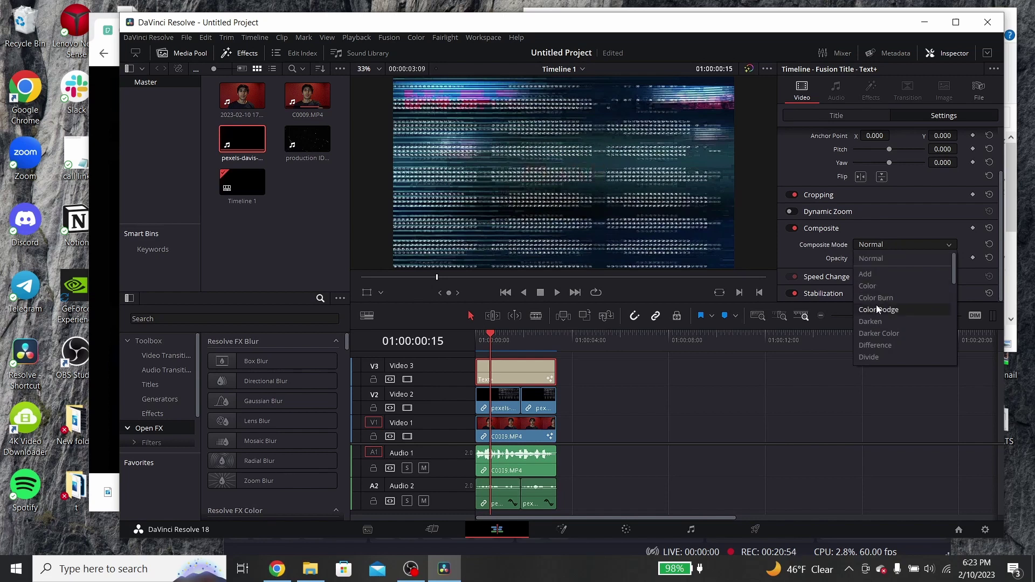
scroll(879, 325, "down", 1)
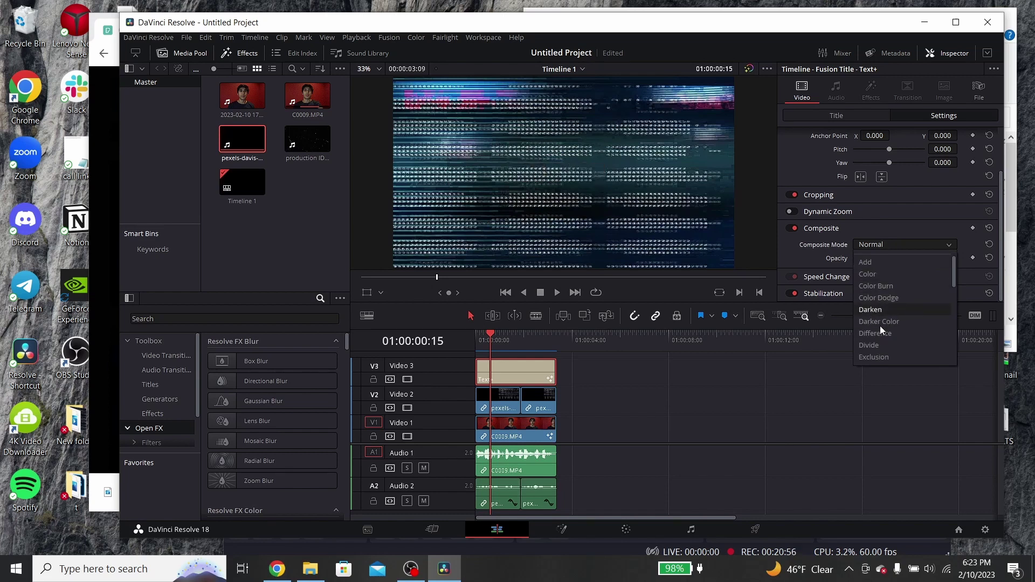
scroll(881, 325, "down", 2)
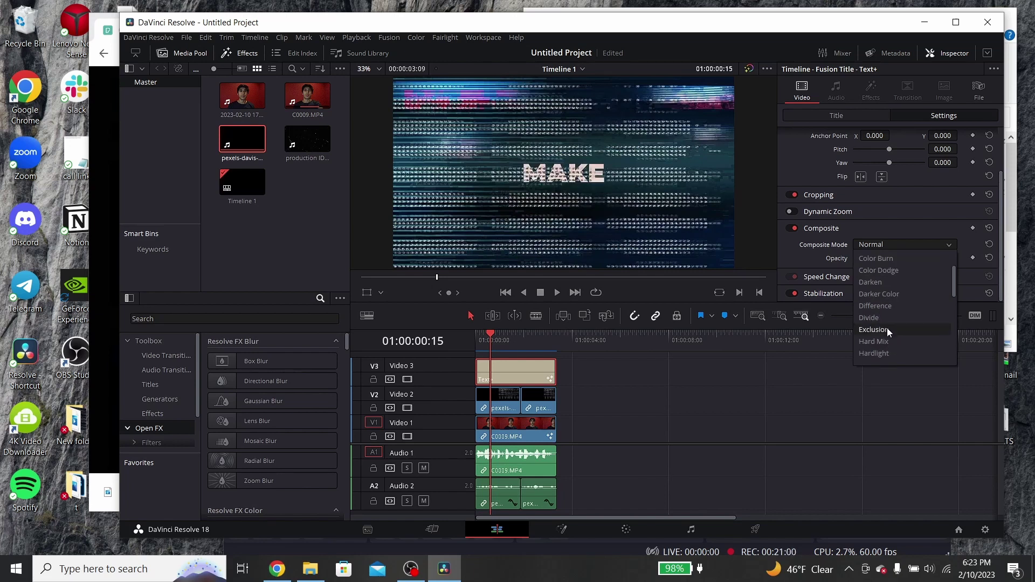
left_click_drag(491, 345, 466, 342)
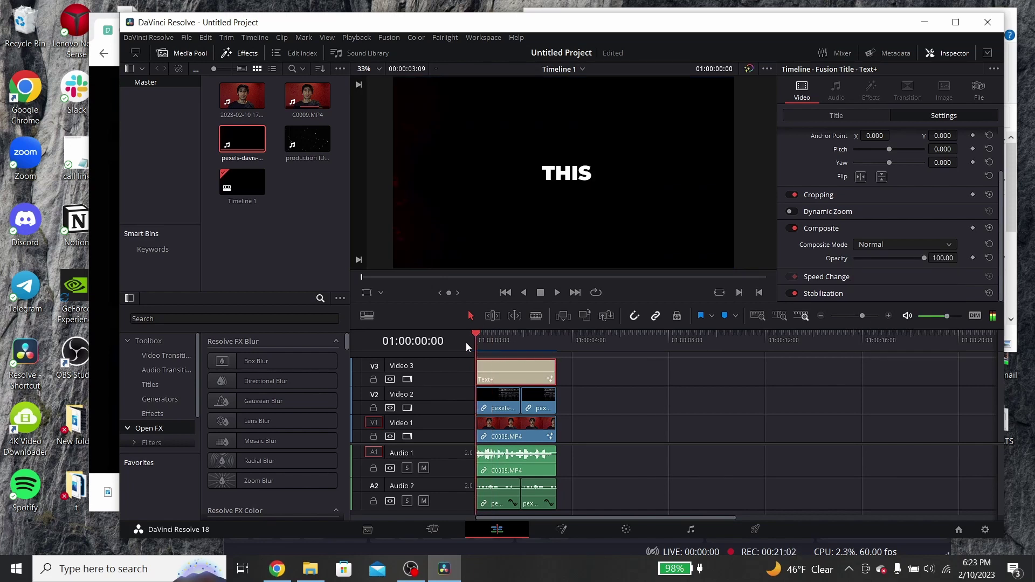
Try the Exclusion composite mode on the Text+ title and play the timeline from the start.
left_click(903, 245)
scroll(895, 324, "down", 1)
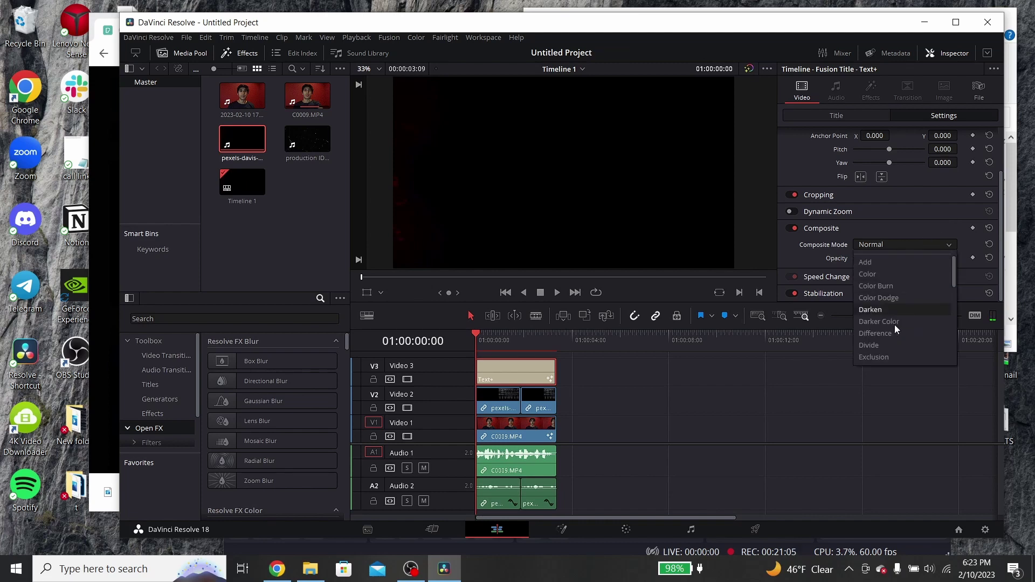
left_click(886, 360)
key("space")
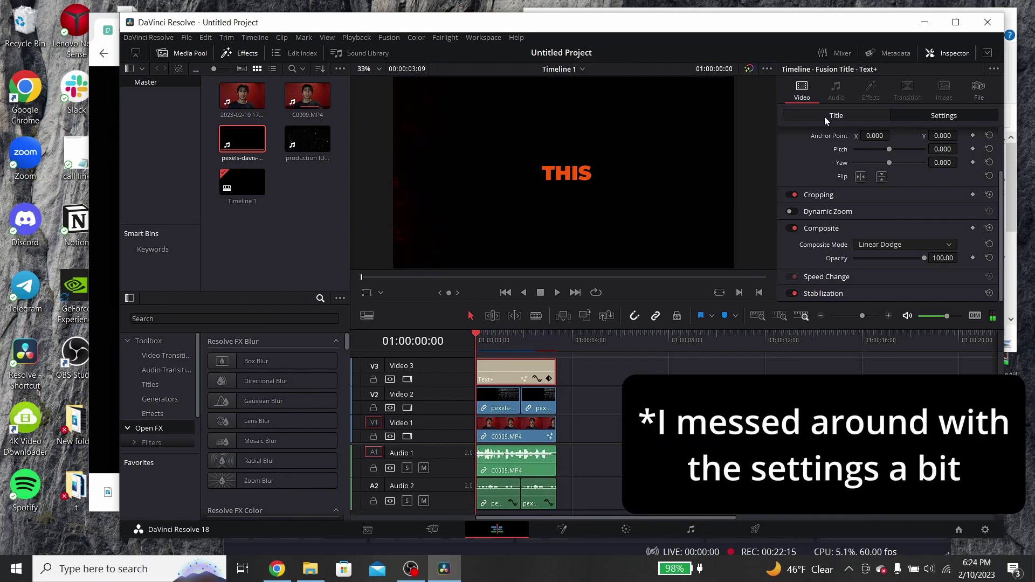
Review the title's orange text color and its composite mode setting.
left_click(814, 122)
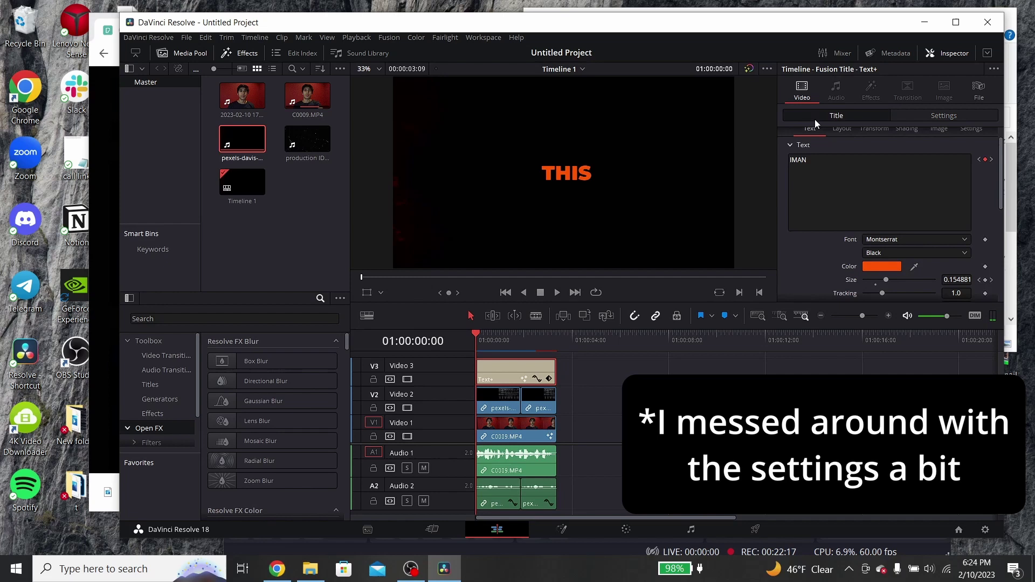
left_click(872, 267)
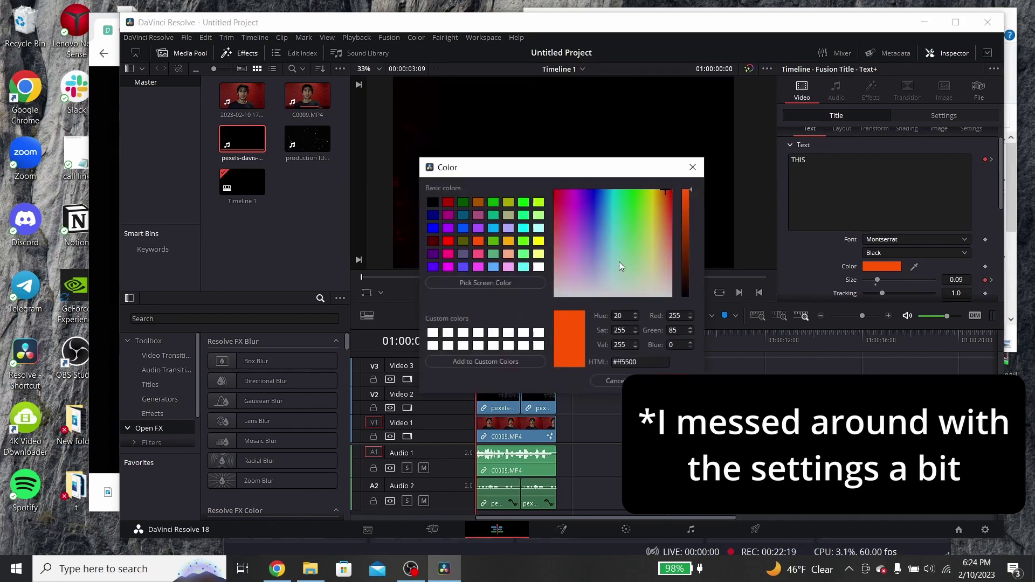
left_click(666, 381)
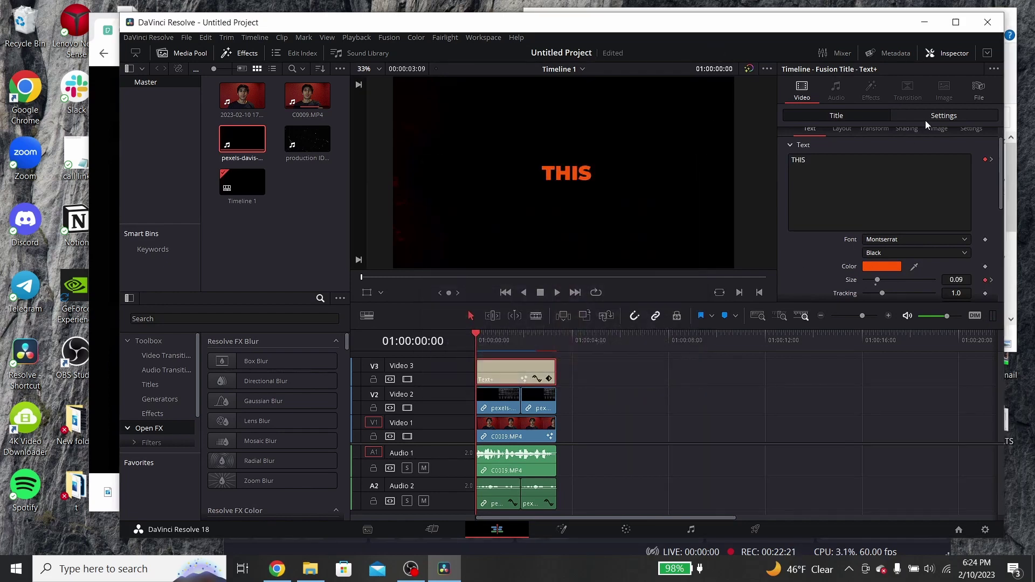
left_click(927, 114)
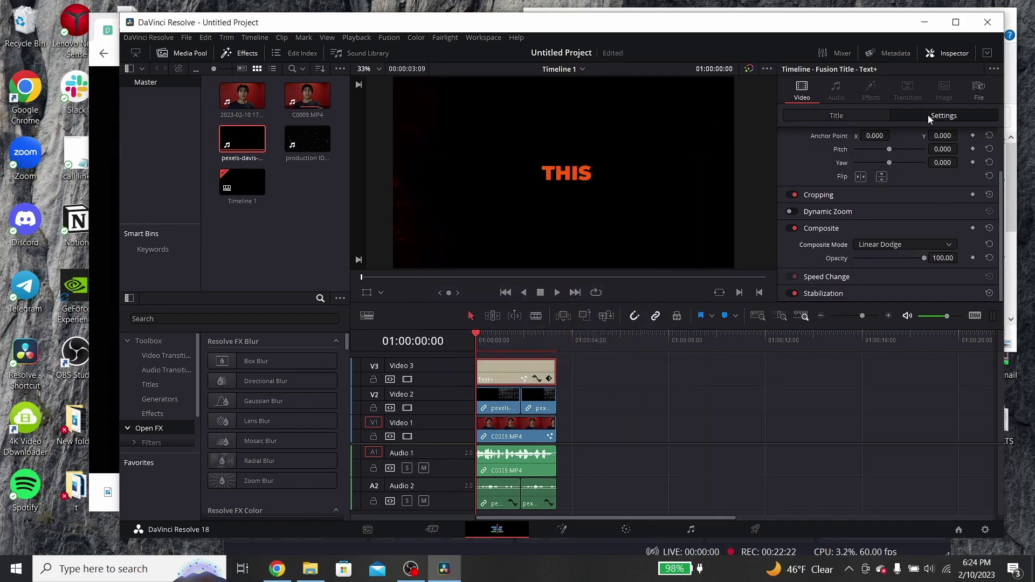
left_click(869, 243)
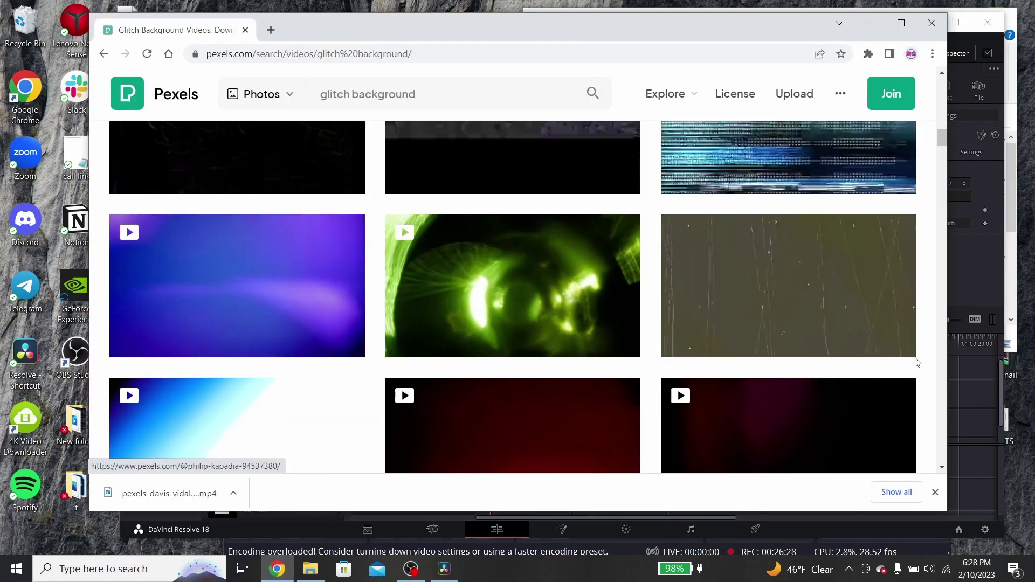
Add a Text+ title at the start of Video 3 above the scratched film clip, reading THIS in Montserrat Black.
mouse_move(894, 339)
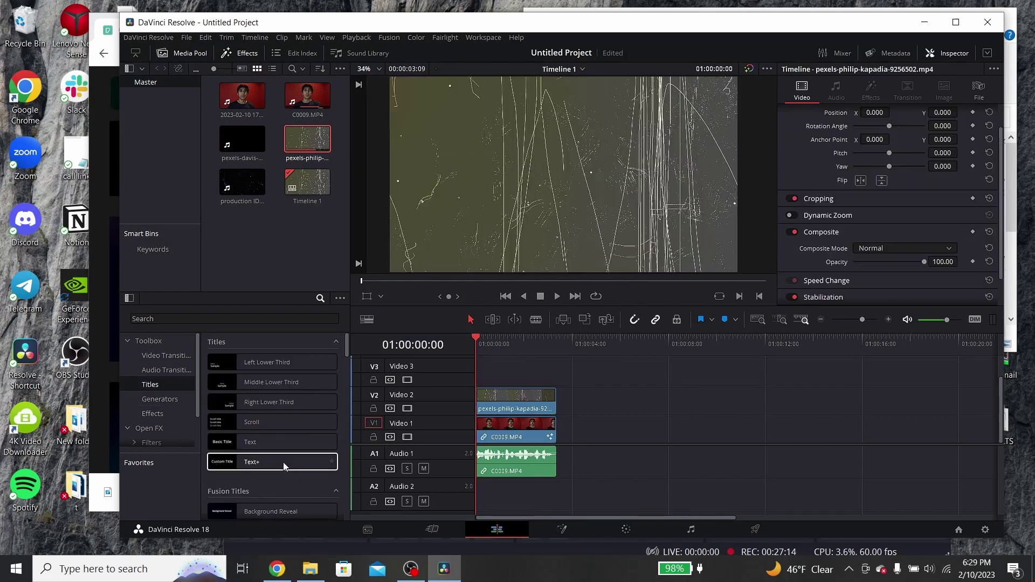
left_click_drag(260, 466, 470, 373)
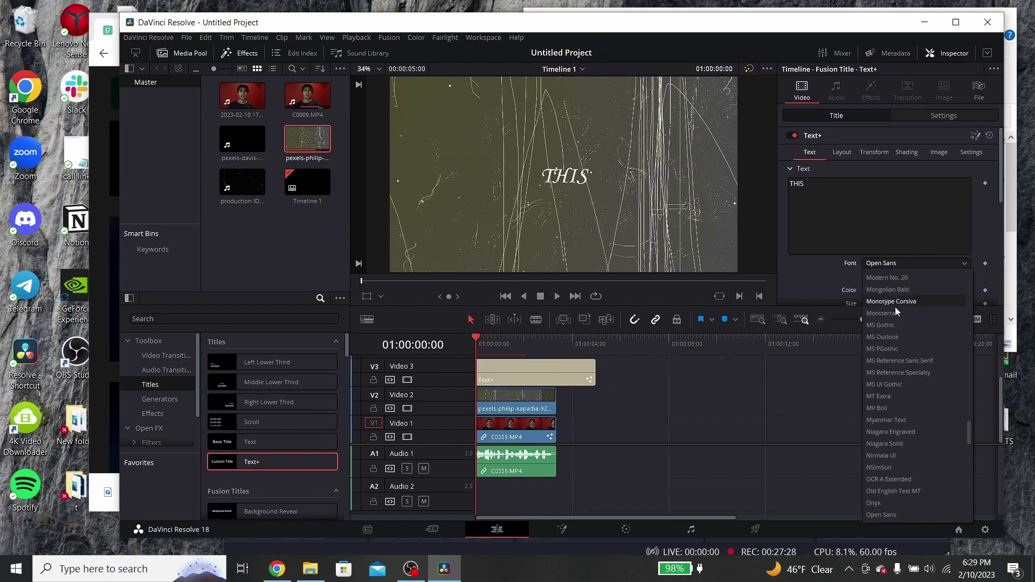
left_click(897, 314)
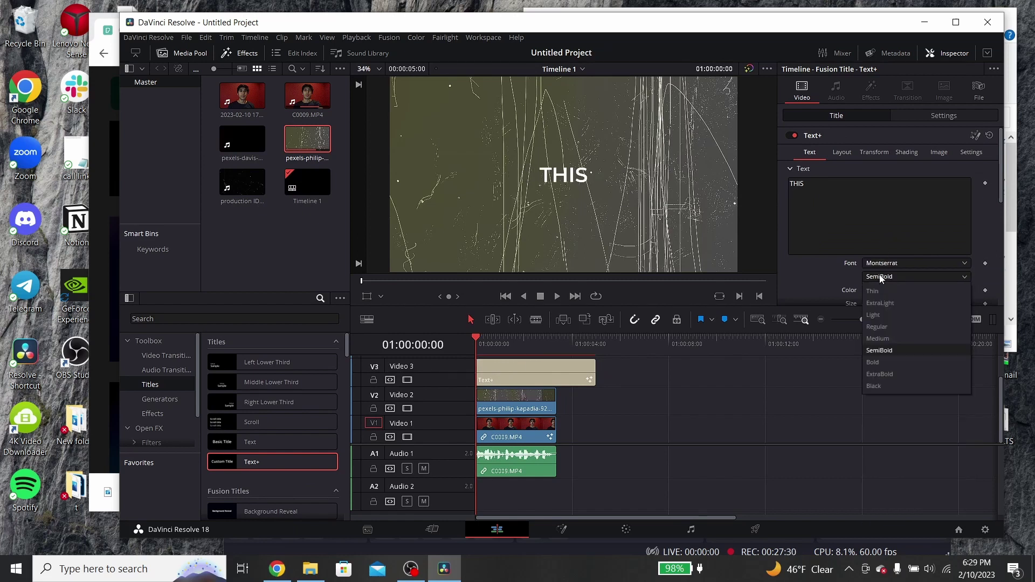
left_click(903, 388)
Trim the THIS title to end at frame 6, where the spoken word finishes, and show its Layout settings.
scroll(473, 345, "up", 3)
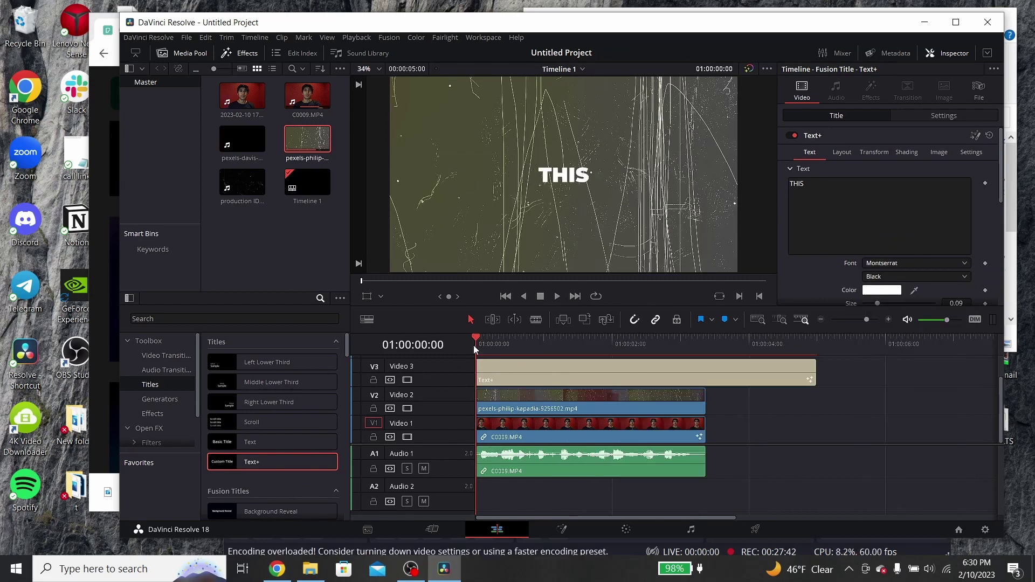
key("space")
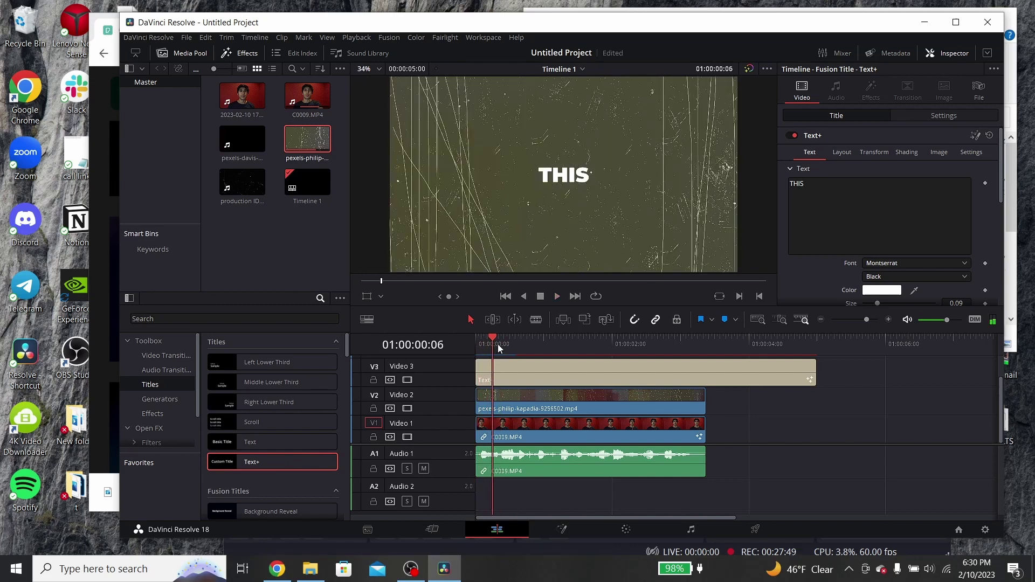
left_click_drag(815, 373, 488, 350)
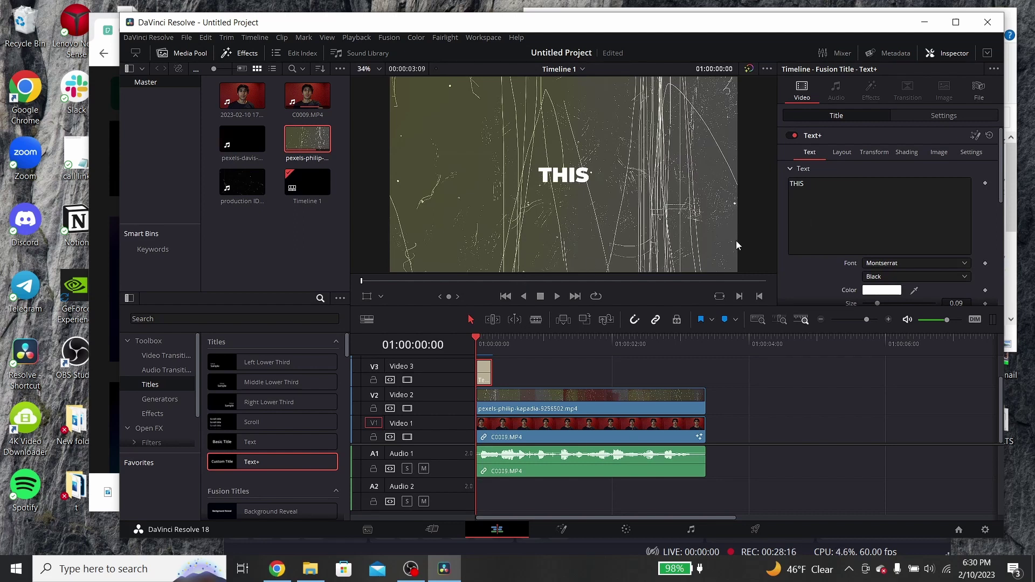
left_click(842, 154)
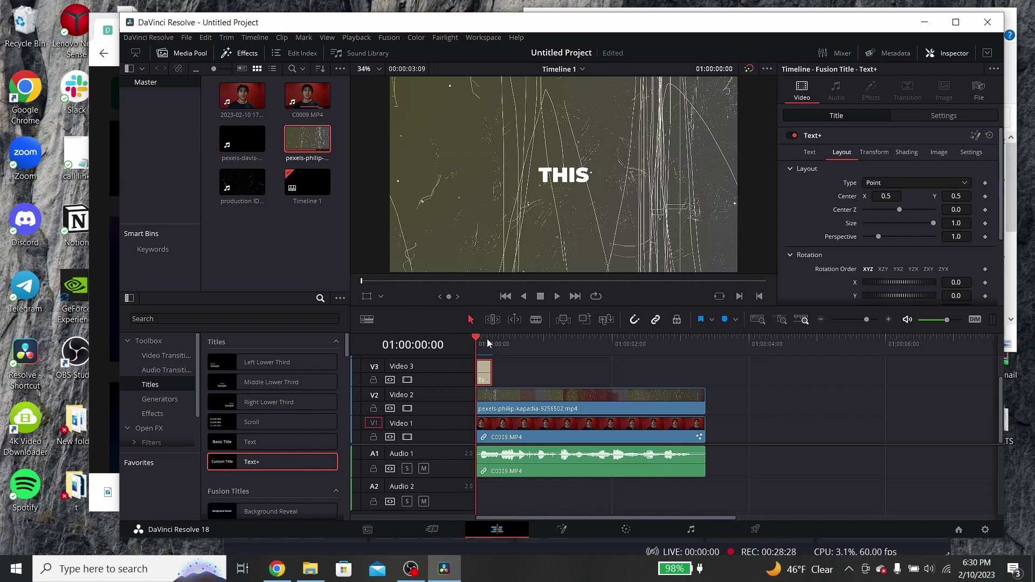
left_click_drag(491, 344, 520, 369)
left_click(480, 371)
left_click(512, 342)
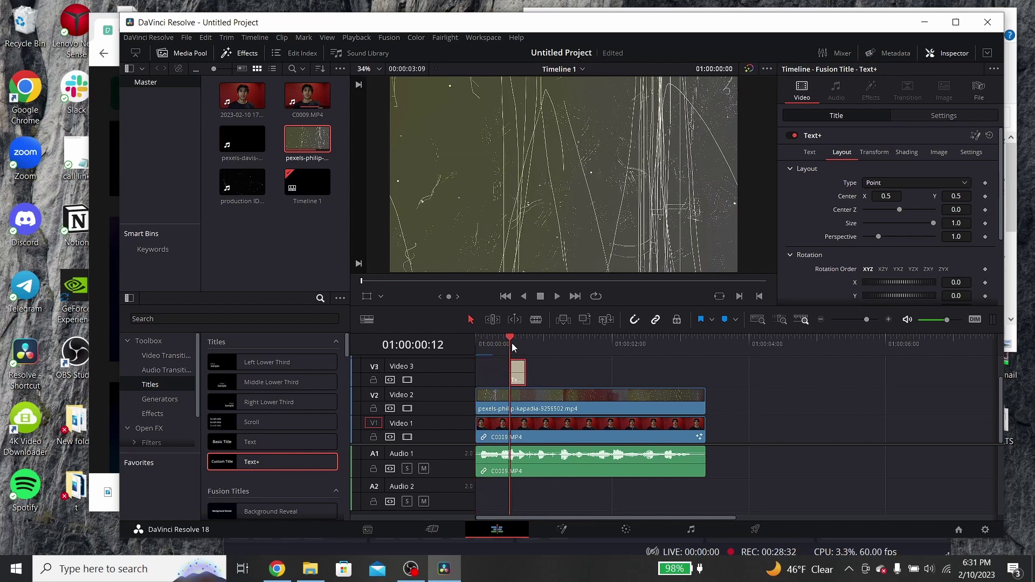
key("ctrl+z")
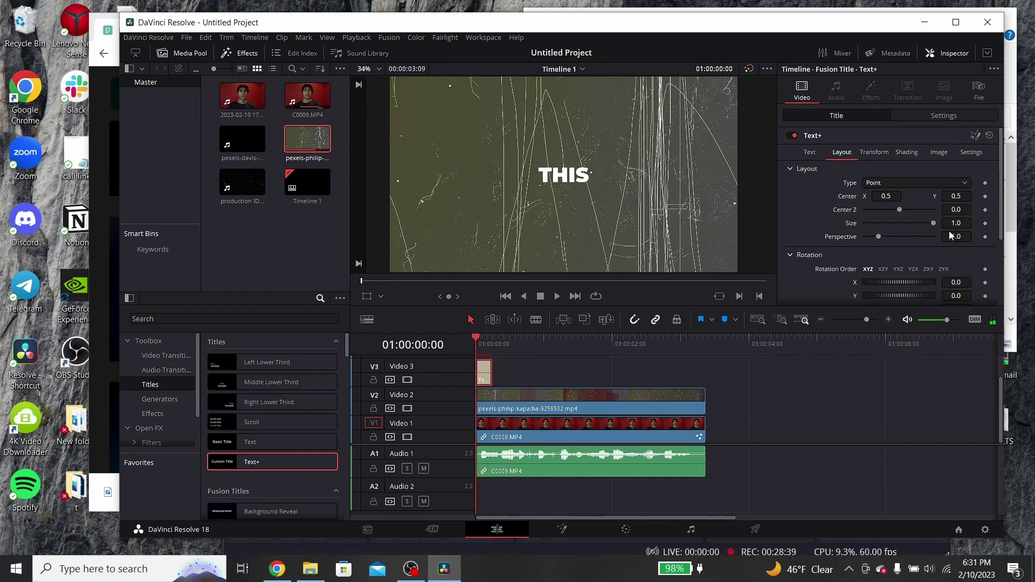
Keyframe the THIS title's layout Size at 1.0 on its first frame and 1.2 at frame 2.
left_click(984, 223)
key("Right")
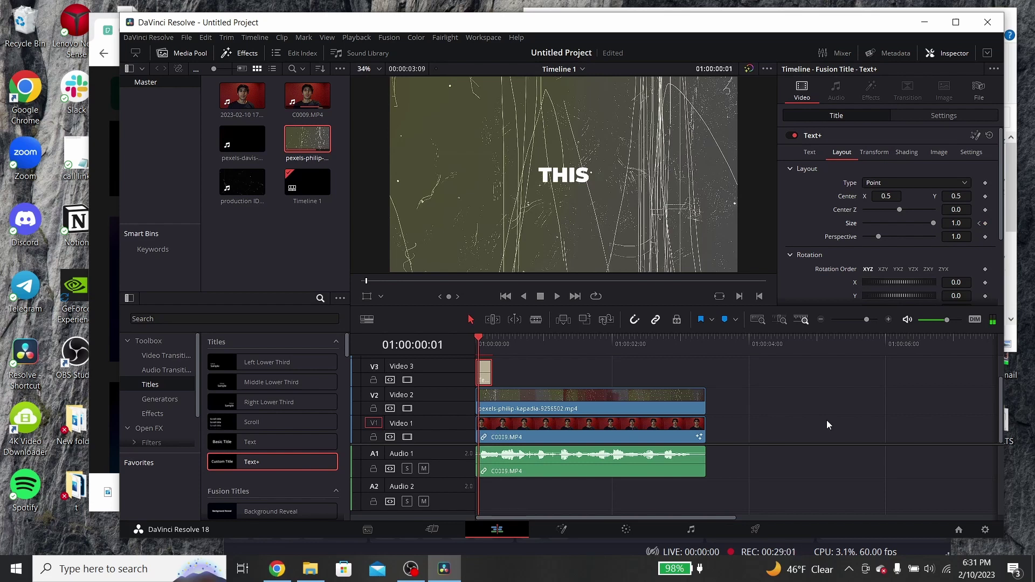
key("Left")
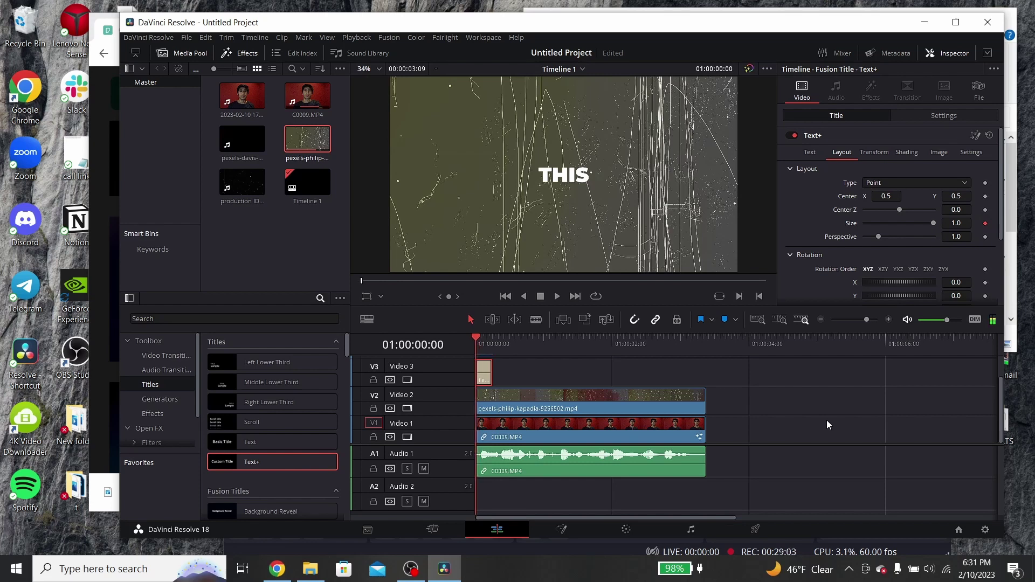
key("Right")
key("Right")
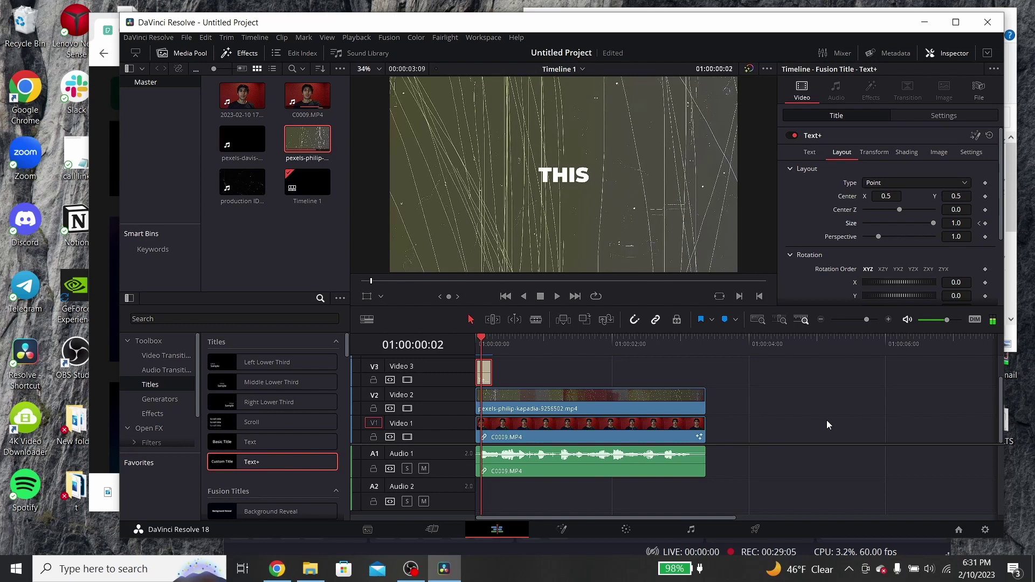
left_click(959, 223)
type("1.2")
key("Tab")
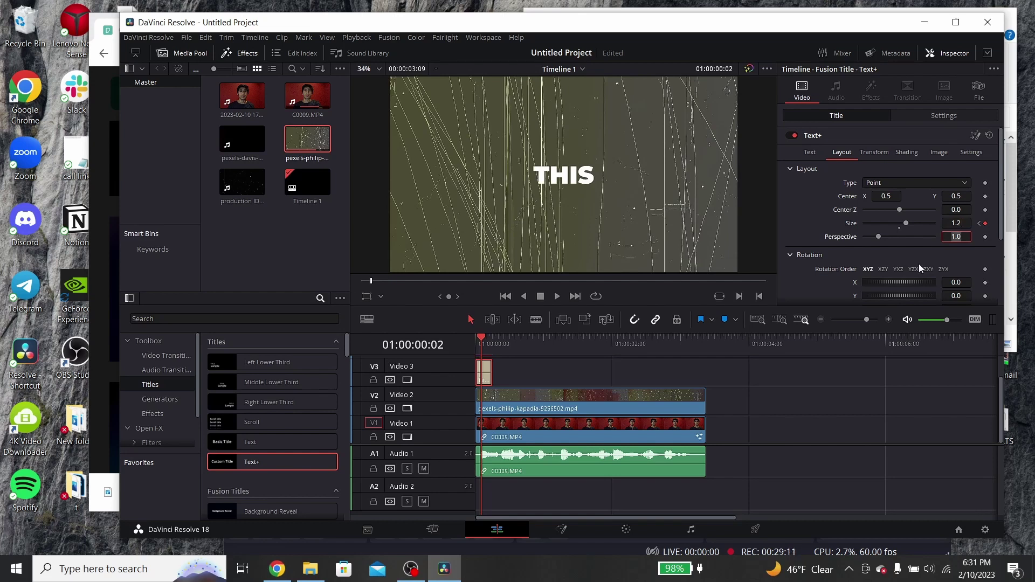
left_click(744, 364)
Set the title's layout Size to 1.15 at frame 3.
key("Right")
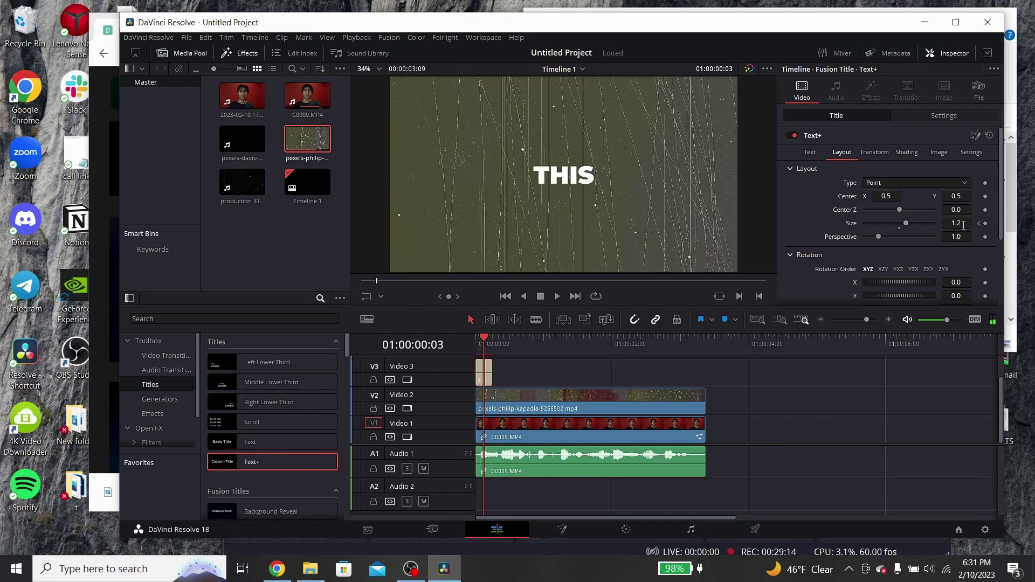
left_click(959, 223)
key("BackSpace")
type("15")
key("Tab")
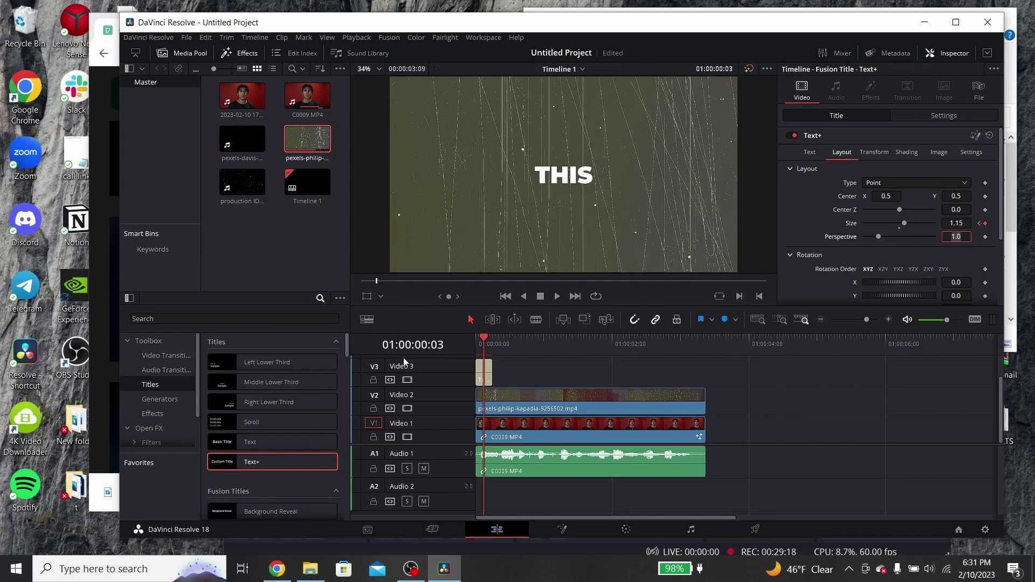
Play the THIS title's size animation repeatedly from the start of the timeline.
left_click_drag(493, 343, 454, 341)
key("space")
key("space")
left_click(476, 340)
key("space")
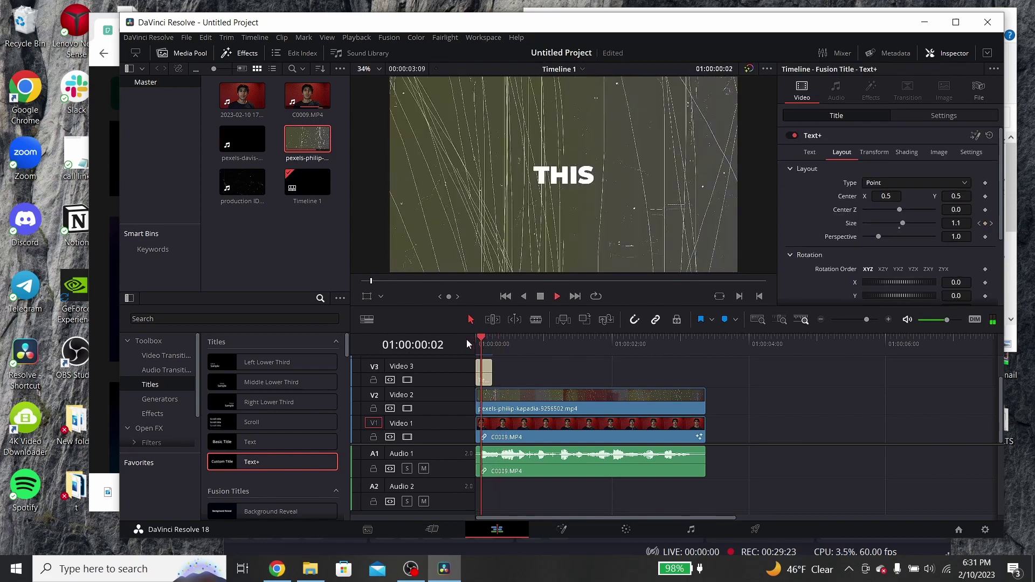
key("space")
left_click(475, 340)
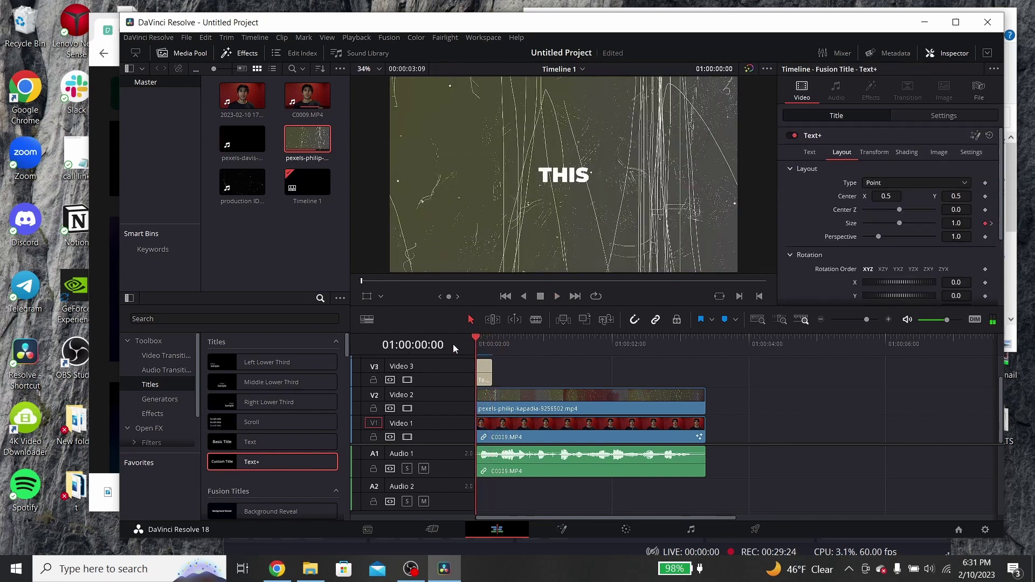
Duplicate the THIS title twice on Video 3, one copy directly after the original and the other moved further along the track.
left_click(485, 377)
left_click_drag(484, 372, 526, 367)
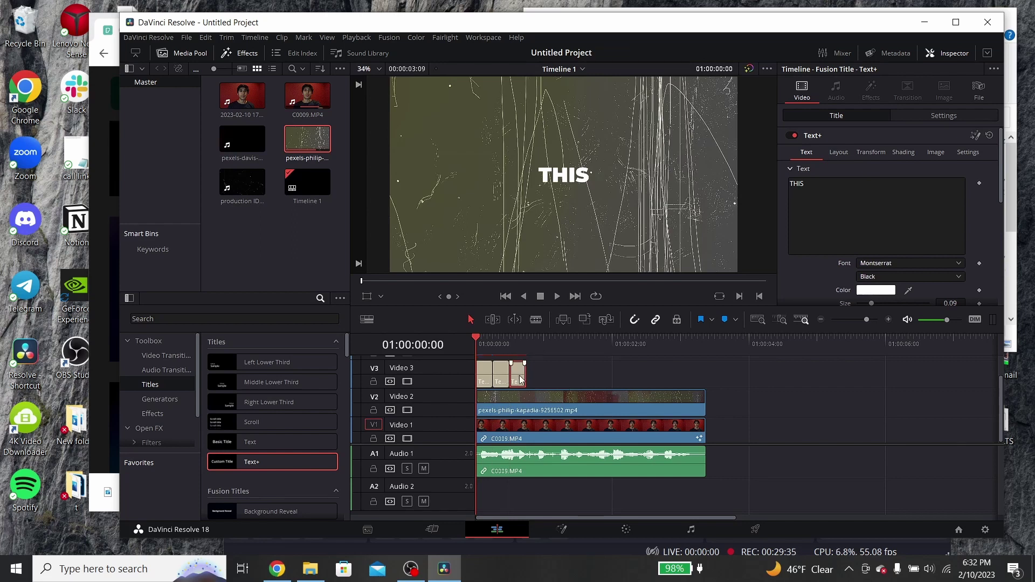
left_click(493, 346)
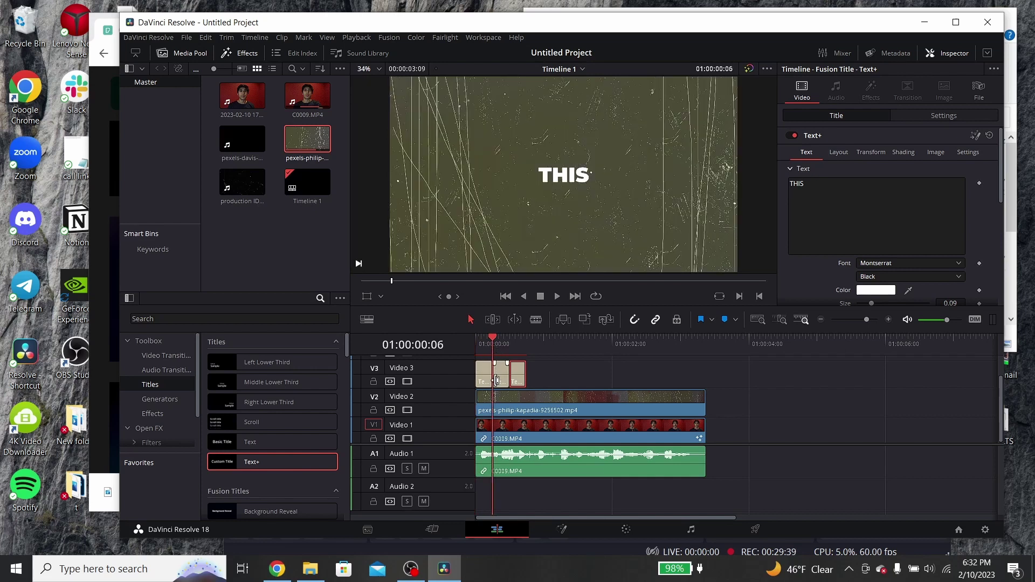
left_click_drag(519, 371, 575, 371)
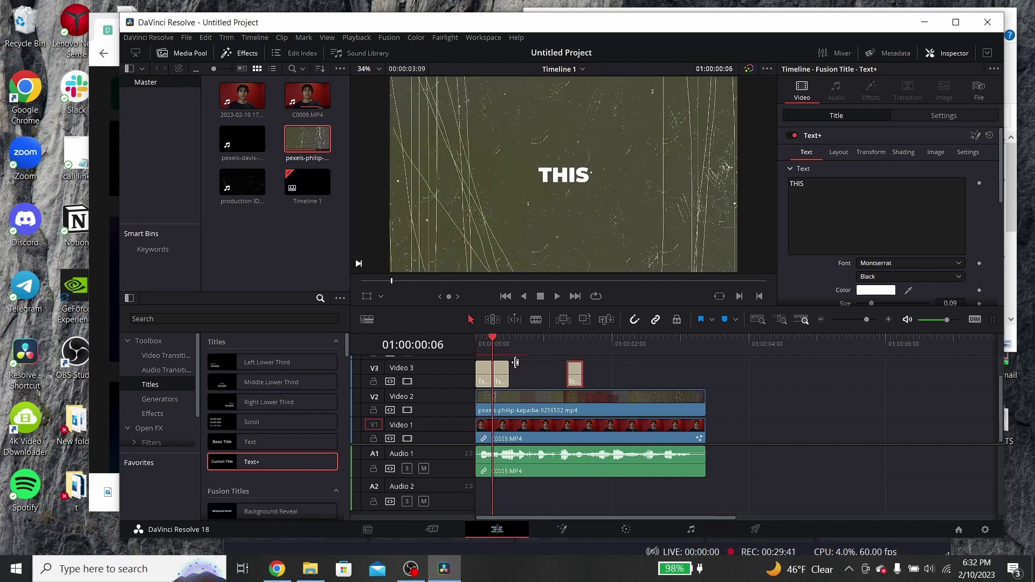
Play the opening words and trim the second title to end at frame 8, where its spoken word finishes.
left_click(478, 346)
key("space")
left_click(477, 342)
key("space")
left_click(491, 342)
key("space")
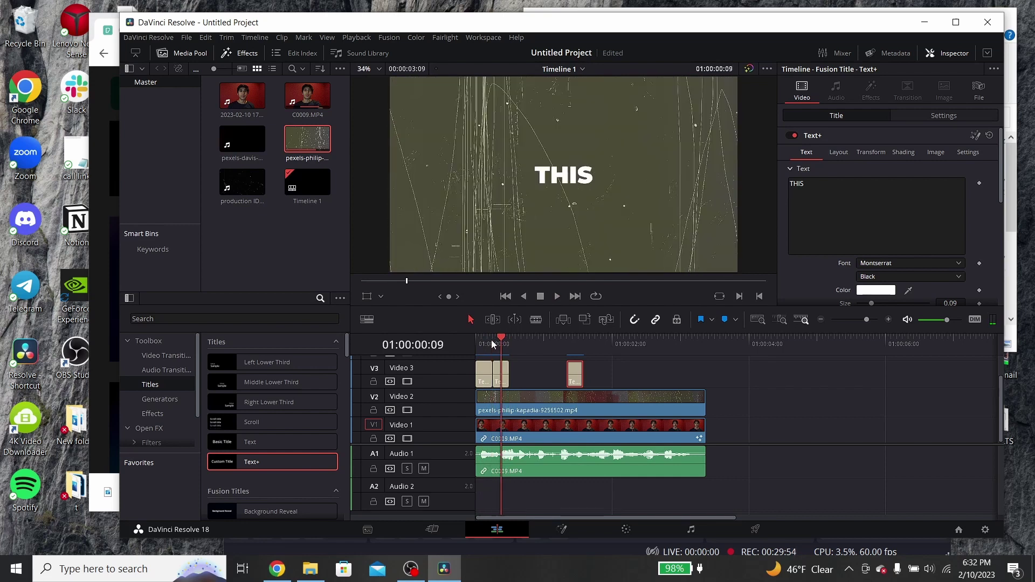
key("Left")
left_click_drag(508, 371, 498, 367)
Change the second title's text to IS.
left_click(495, 370)
left_click_drag(813, 182, 789, 185)
type("IS")
left_click(791, 265)
Place another title copy directly after the IS title on Video 3, change its text to HOW and play the sequence.
left_click_drag(575, 372, 703, 379)
left_click(510, 380)
left_click_drag(813, 183, 757, 180)
type("HOW")
left_click(478, 345)
key("space")
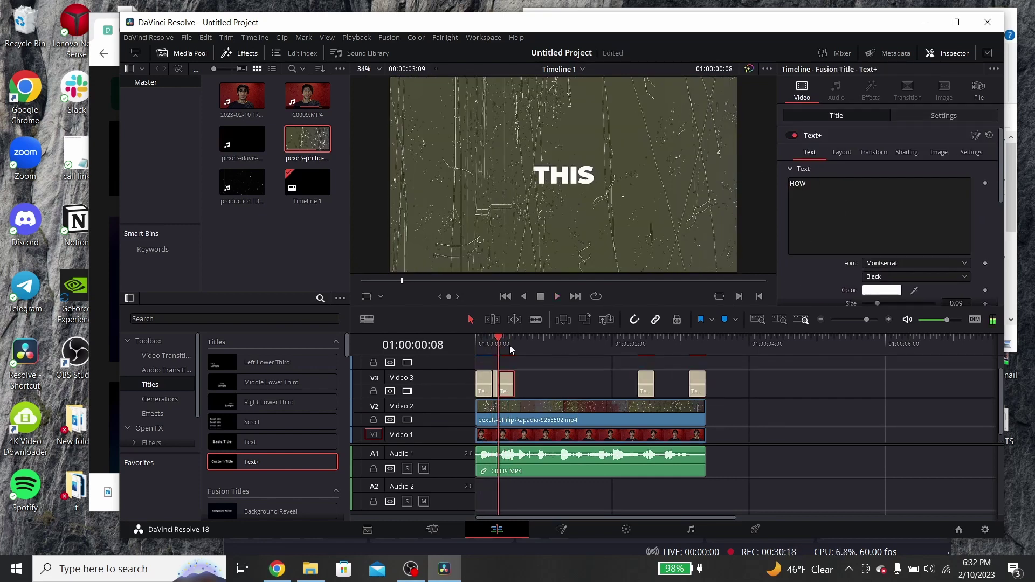
Play the sequence and trim the HOW title to end at frame 12.
key("space")
left_click(509, 344)
left_click_drag(515, 378, 510, 379)
Place the next title copy directly after HOW on Video 3 and change its text to TO.
left_click_drag(648, 376, 521, 375)
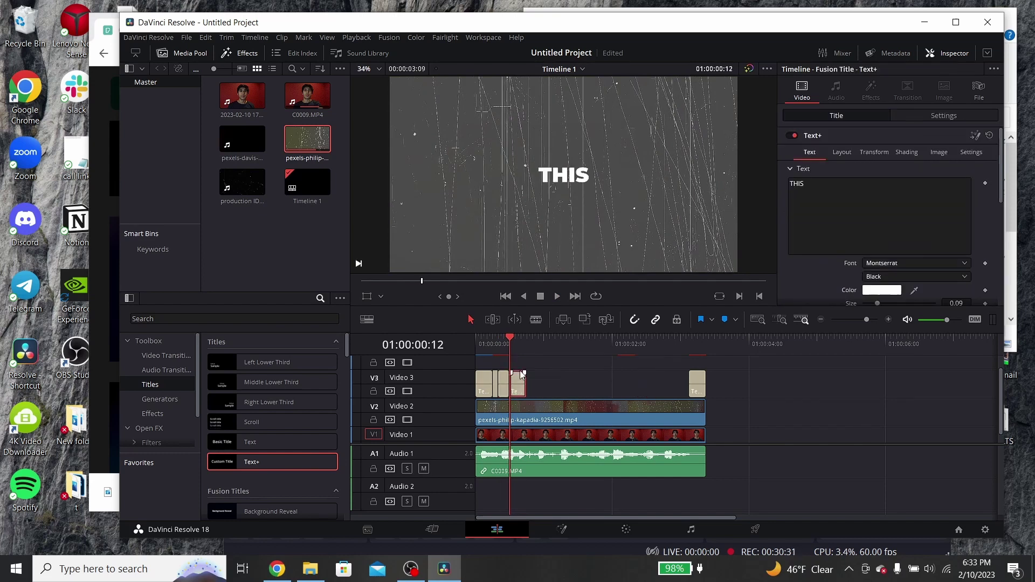
left_click_drag(811, 184, 787, 184)
type("TO")
Play the opening words and trim the TO title to end at frame 14.
left_click(497, 346)
key("space")
Play the sequence, place the next title copy on Video 3 at frame 20 and change its text to TEXT.
key("space")
left_click(515, 345)
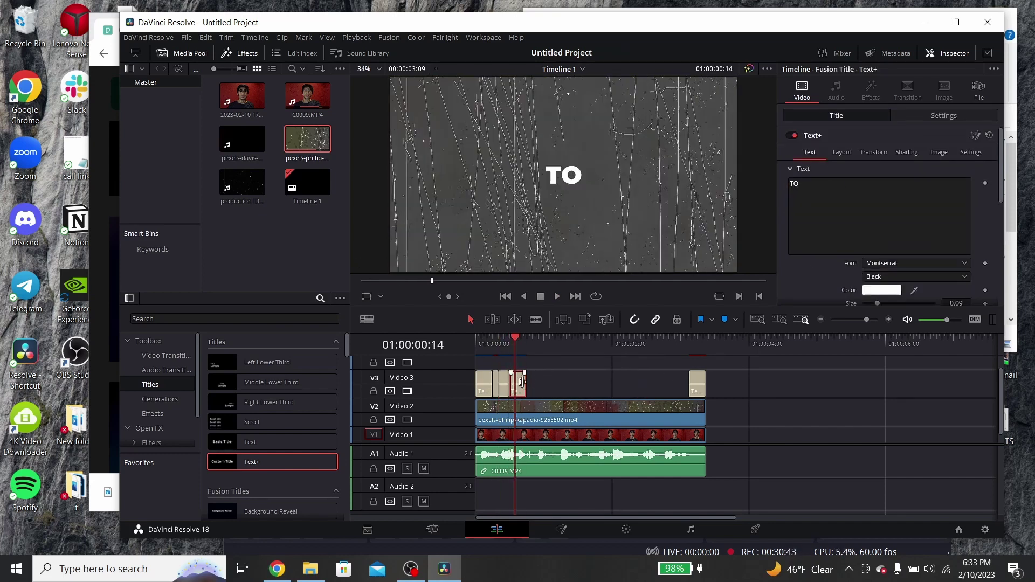
left_click_drag(525, 381, 515, 382)
Place the next title copy directly after TO on Video 3 and change its text to MAKE.
left_click_drag(703, 377, 530, 376)
left_click_drag(809, 184, 755, 178)
type("MAKE")
Duplicate the MAKE title further along Video 3 and trim the original to the end of its spoken word.
left_click_drag(527, 377, 698, 376)
left_click_drag(699, 376, 670, 376)
left_click_drag(516, 344, 527, 346)
left_click_drag(531, 380, 527, 380)
Place a title copy directly after MAKE on Video 3 and change its text to A.
double_click(824, 181)
left_click_drag(618, 377, 532, 380)
type("A")
key("space")
left_click(532, 346)
left_click_drag(669, 378, 541, 377)
left_click_drag(818, 188, 760, 184)
type("TEXT")
left_click(803, 276)
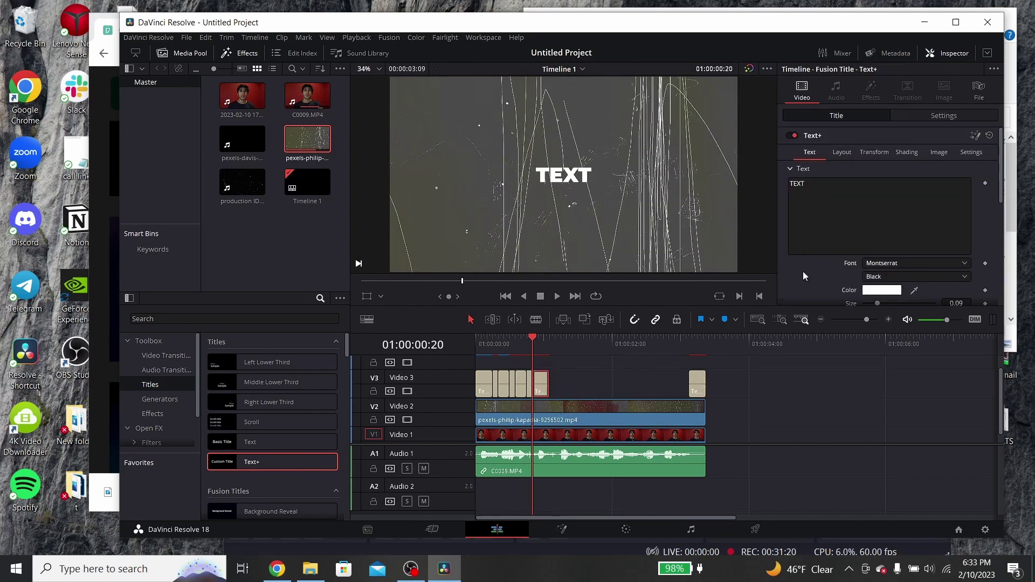
Place another title copy directly after TEXT on Video 3 and change its text to EFFECT.
left_click_drag(532, 346, 550, 346)
left_click_drag(697, 383, 558, 384)
left_click_drag(824, 184, 771, 184)
type("EFFECT")
Duplicate the EFFECT title several times further along Video 3 as spares for the remaining words.
left_click_drag(559, 384, 623, 386)
left_click_drag(623, 386, 655, 386)
left_click_drag(654, 386, 728, 386)
Play the spoken word and extend the EFFECT title to end at 01:00:01:10, with the next copy directly after it.
key("space")
left_click(558, 346)
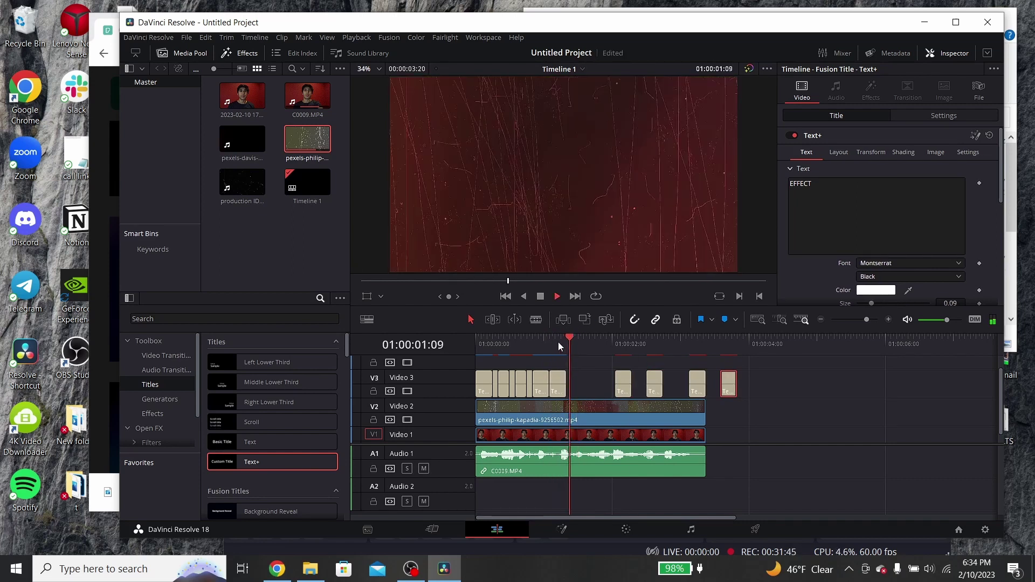
left_click(557, 345)
key("space")
left_click(571, 345)
mouse_move(566, 380)
left_mouse_down()
mouse_move(604, 364)
mouse_move(580, 372)
left_mouse_up()
Change the text of the title after EFFECT to LIKE and trim it to end at 01:00:01:14.
left_click_drag(822, 185, 727, 172)
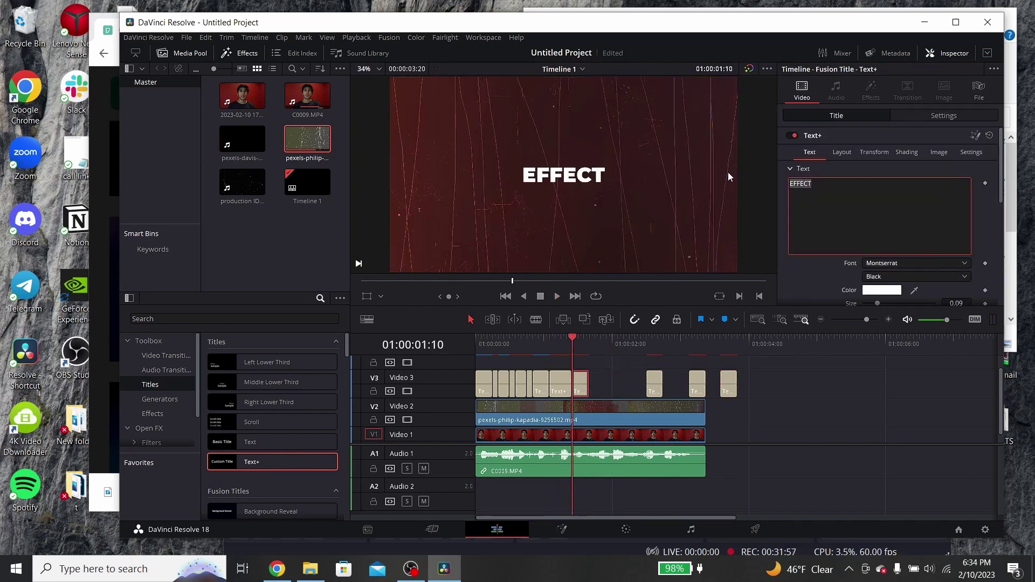
type("LIKE")
left_click(583, 346)
left_click_drag(588, 382, 583, 381)
Place the next title copy directly after LIKE on Video 3 and change its text to I MEAN.
left_click_drag(654, 383, 592, 383)
left_click_drag(822, 184, 737, 179)
type("I")
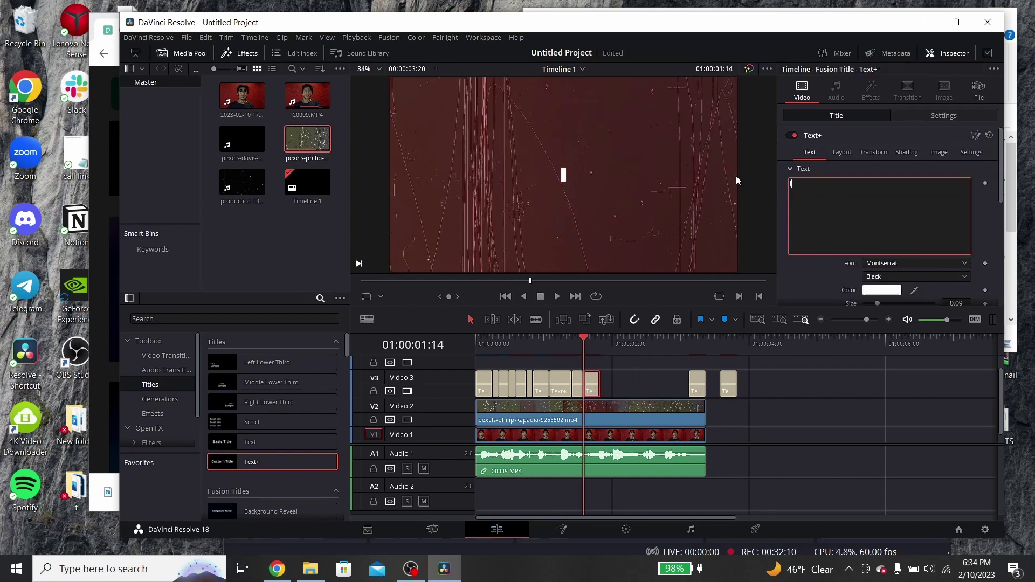
type(" MEAN")
left_click(782, 284)
Find the end of the spoken phrase and extend the I MEAN title to 01:00:01:23.
key("Right")
key("Right")
key("Right")
key("Right")
key("Right")
key("Right")
key("Right")
key("Right")
key("Right")
key("Right")
key("Right")
key("Left")
key("Left")
left_click_drag(599, 382, 609, 381)
Place the next title copy directly after I MEAN on Video 3 and change its text to GADZHI.
left_click_drag(697, 383, 617, 383)
left_click_drag(822, 185, 679, 178)
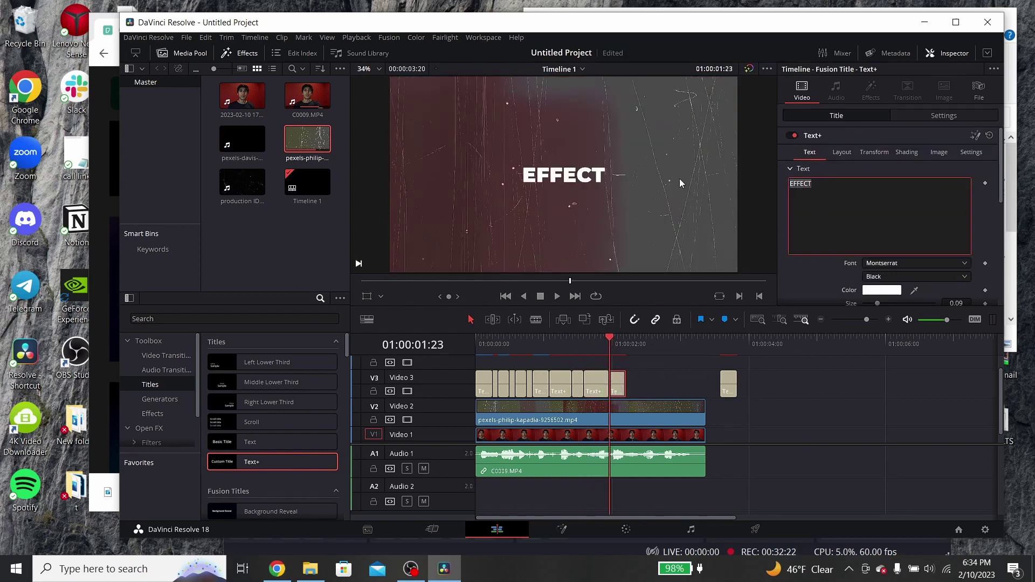
type("GADZHI")
left_click(794, 266)
Extend the GADZHI title to end at 01:00:02:09, where its spoken word finishes.
key("Right")
key("Right")
key("Right")
key("Right")
key("Right")
key("Right")
key("Right")
key("Right")
key("Right")
key("Right")
left_click_drag(624, 382, 637, 381)
Place the next title copy directly after GADZHI on Video 3 and change its text to GOES.
left_click_drag(728, 382, 646, 381)
left_click_drag(822, 184, 781, 179)
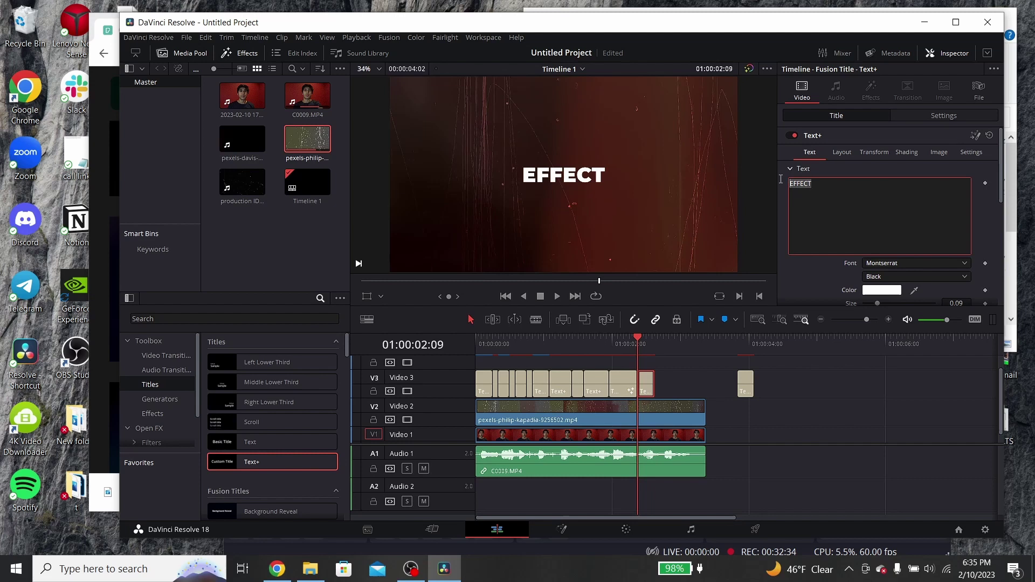
type("GOES")
left_click(808, 269)
Find the end of the spoken word and extend the GOES title to 01:00:02:17.
key("Right")
key("Right")
key("Right")
key("Right")
key("Right")
key("Right")
key("Right")
key("Right")
key("Right")
key("Left")
left_click_drag(653, 381, 660, 381)
Make the last title copy run from the end of GOES to the end of the footage and change its text to HAMZA.
left_click_drag(745, 381, 705, 382)
left_click_drag(822, 184, 694, 188)
type("HAM")
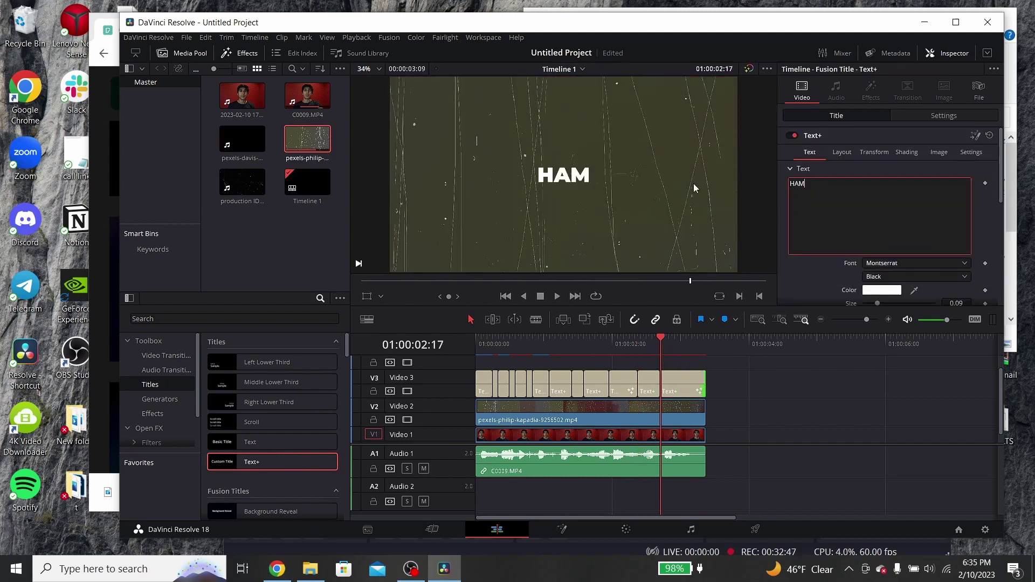
key("ctrl+shift+z")
key("ctrl+shift+z")
key("ctrl+shift+z")
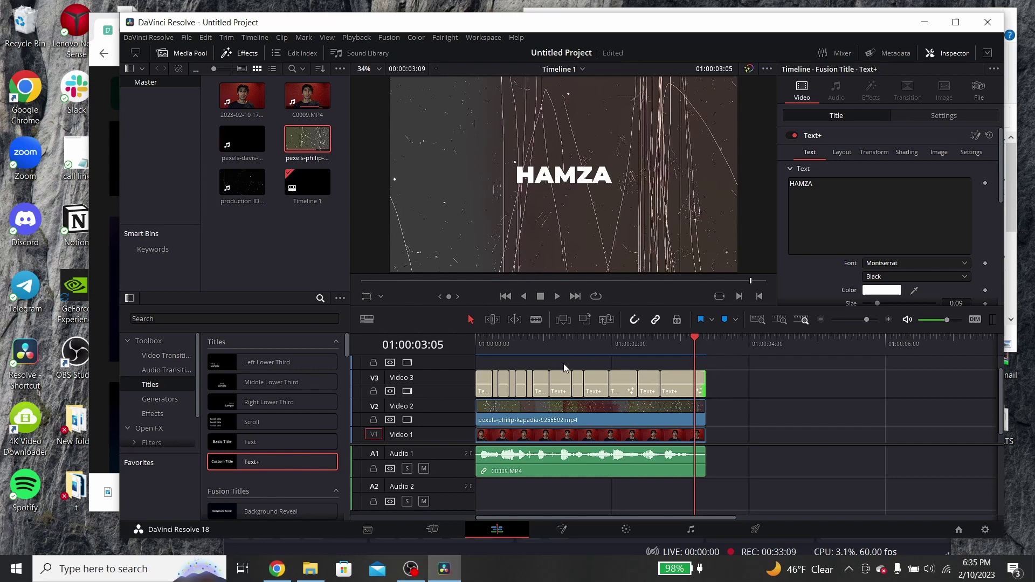
Play the sequence from the start to check the timing of the word titles.
left_click_drag(493, 338, 455, 343)
key("space")
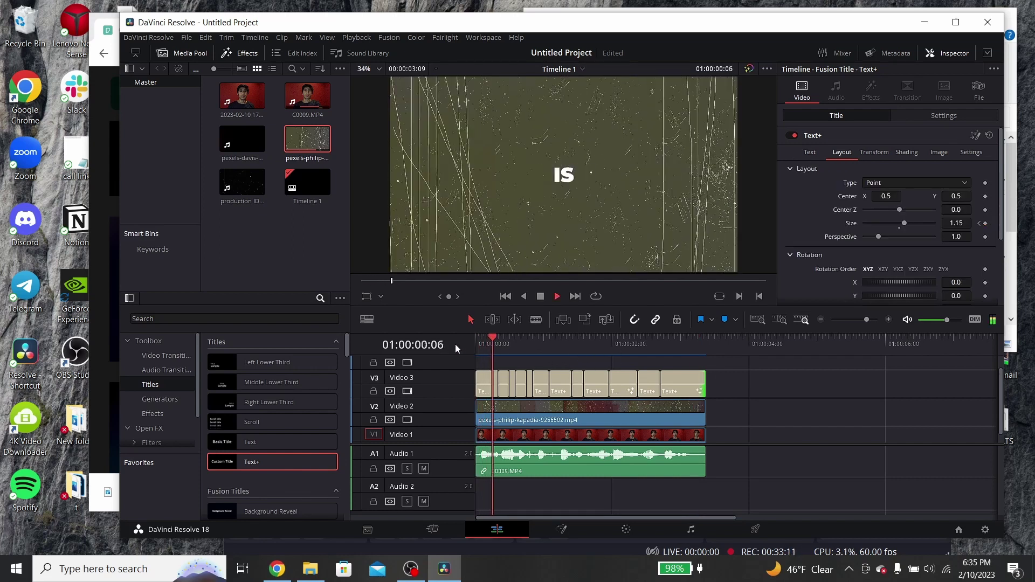